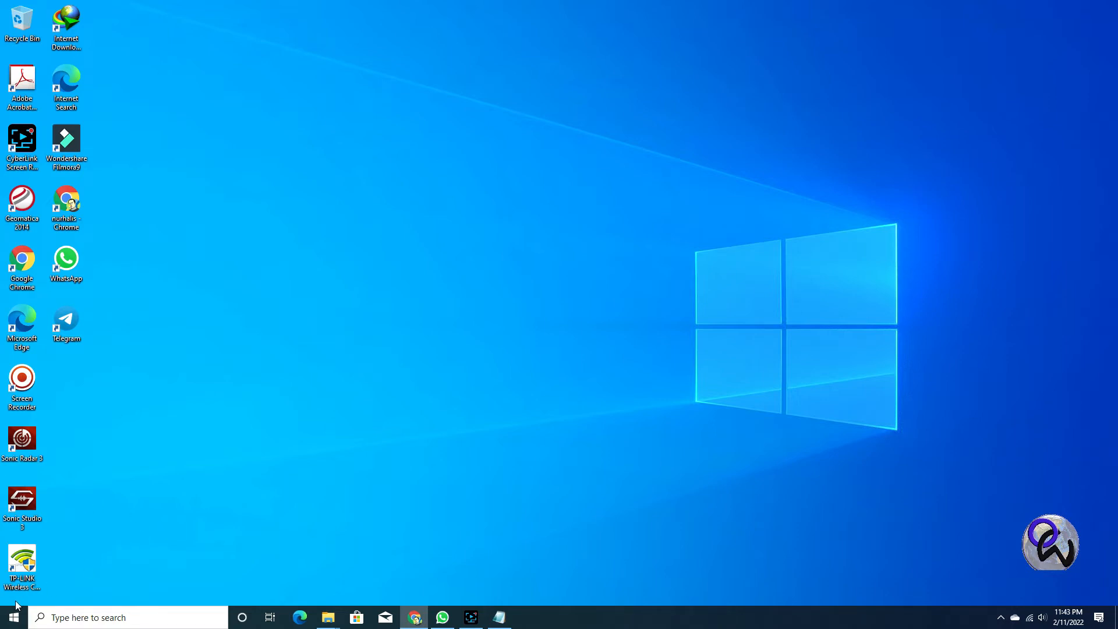
# Launch ArcMap 10.4 from the ArcGIS program group
pyautogui.click(13, 621)
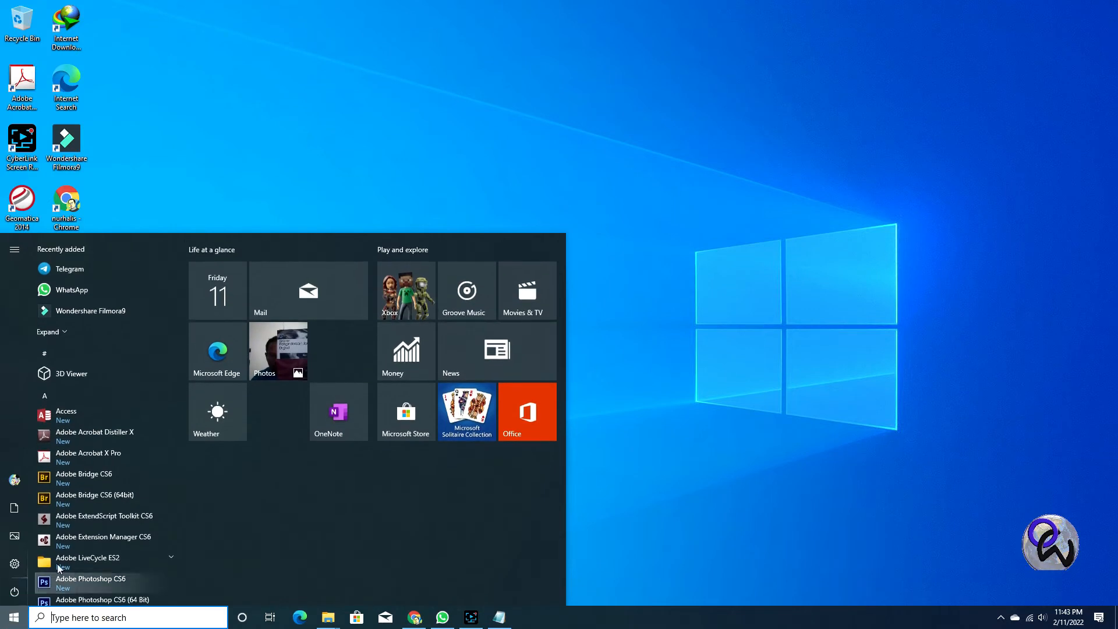
pyautogui.scroll(-1, 72, 546)
pyautogui.scroll(-1, 72, 546)
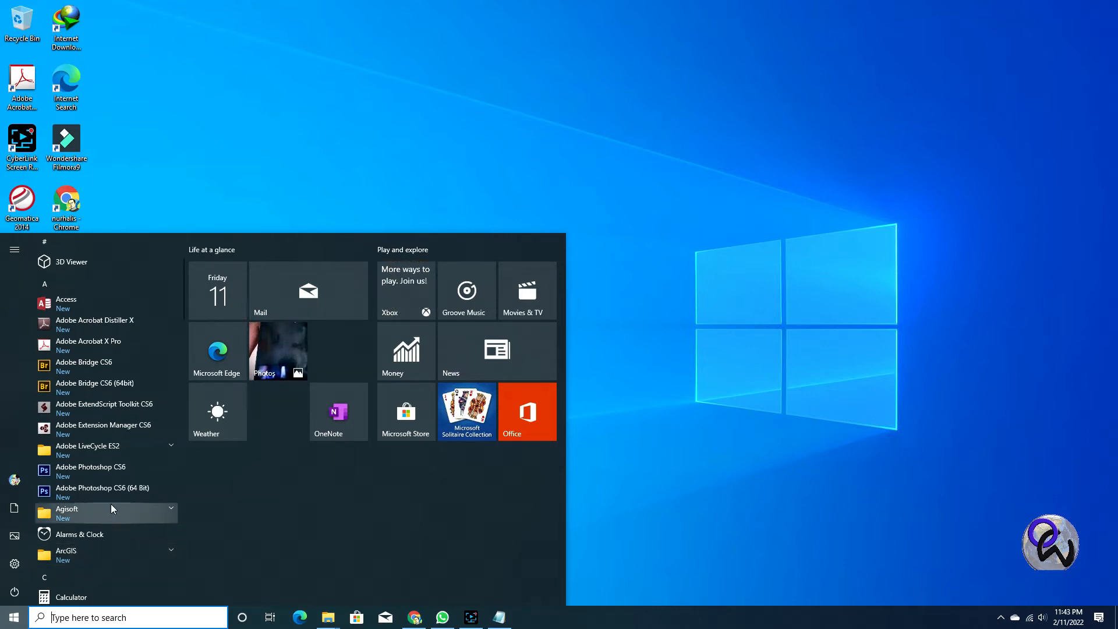
pyautogui.scroll(-2, 111, 504)
pyautogui.click(79, 501)
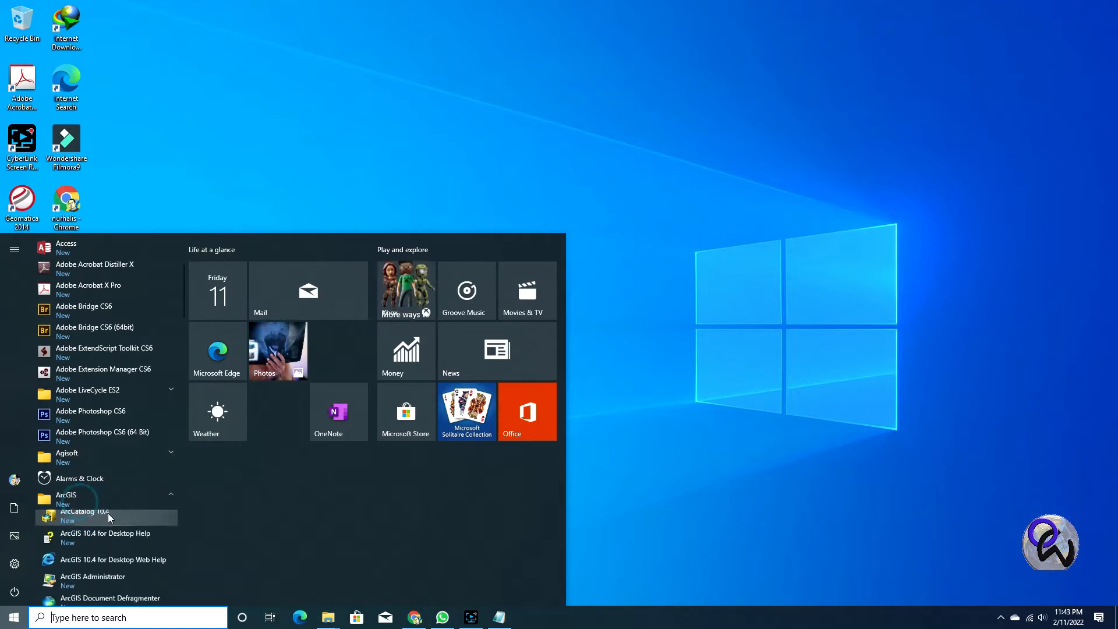
pyautogui.scroll(-2, 117, 546)
pyautogui.scroll(-2, 118, 546)
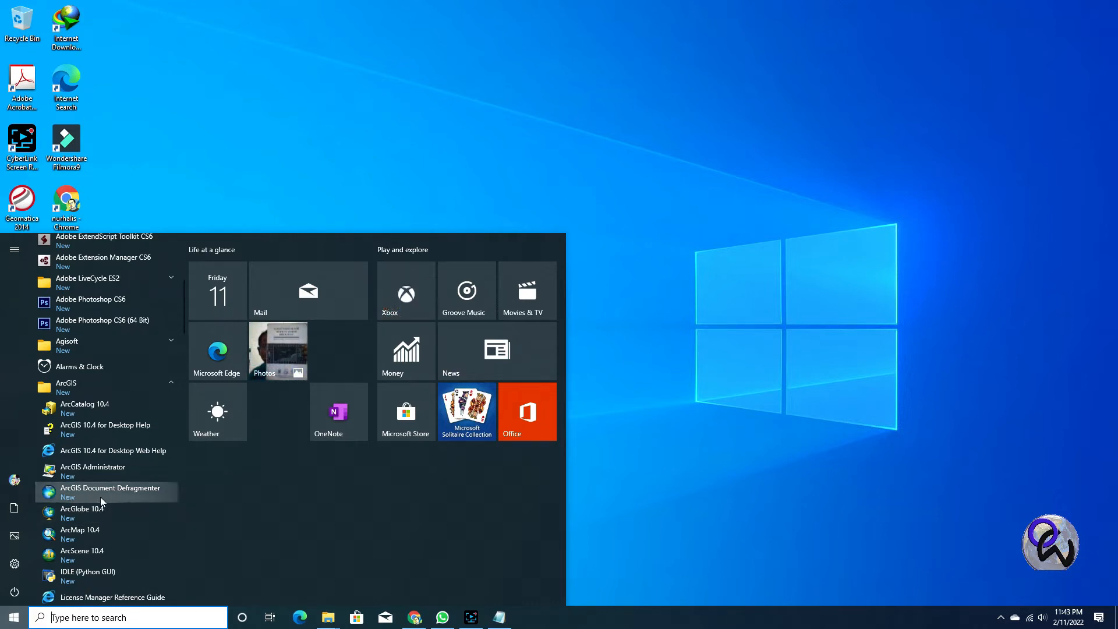
pyautogui.click(112, 533)
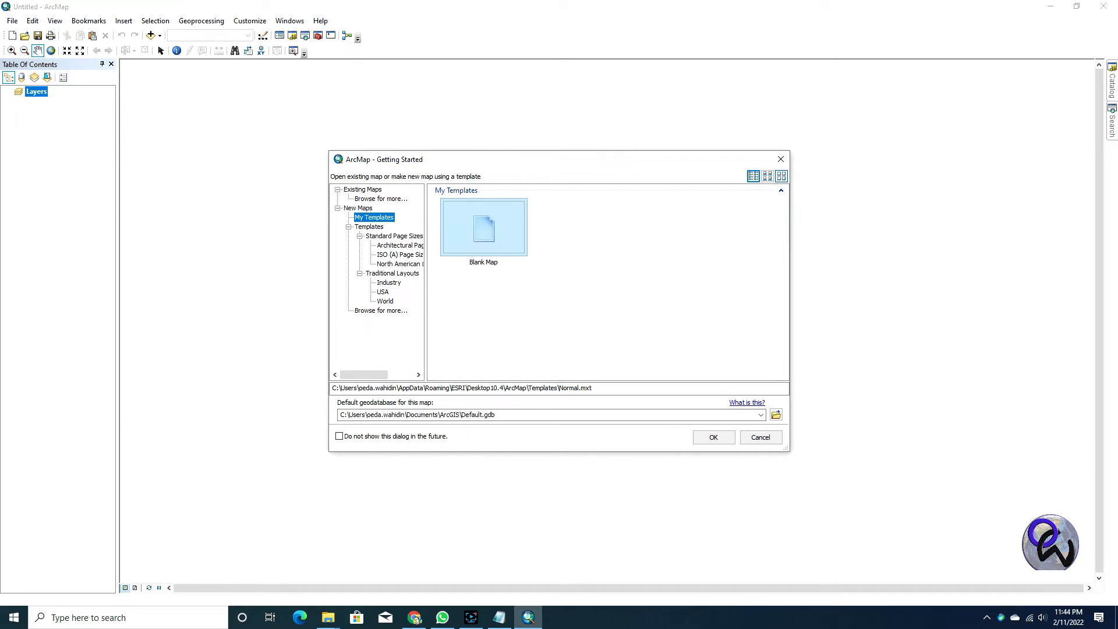
# Launch ArcScene 10.4 from the ArcGIS program group, leaving ArcMap open
pyautogui.click(14, 617)
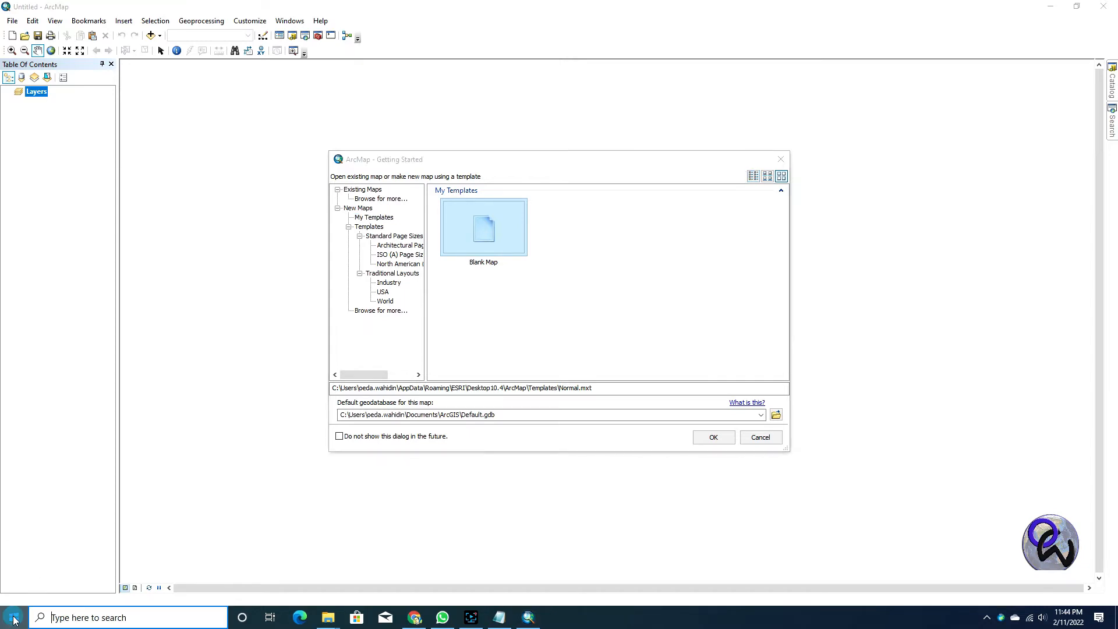
pyautogui.scroll(-3, 70, 542)
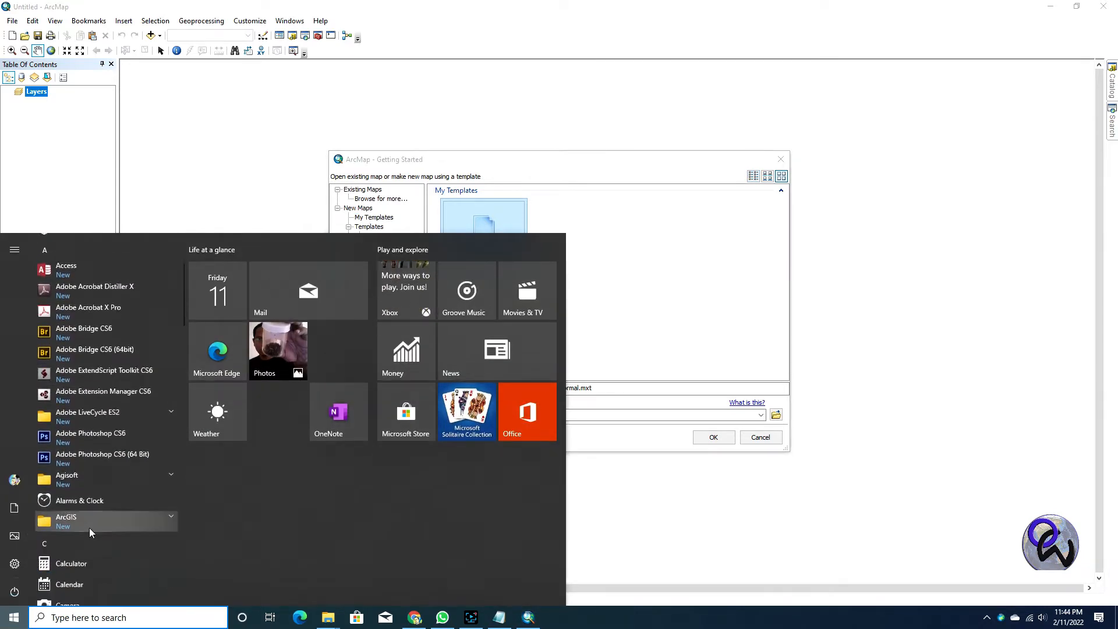
pyautogui.click(83, 501)
pyautogui.scroll(-2, 131, 518)
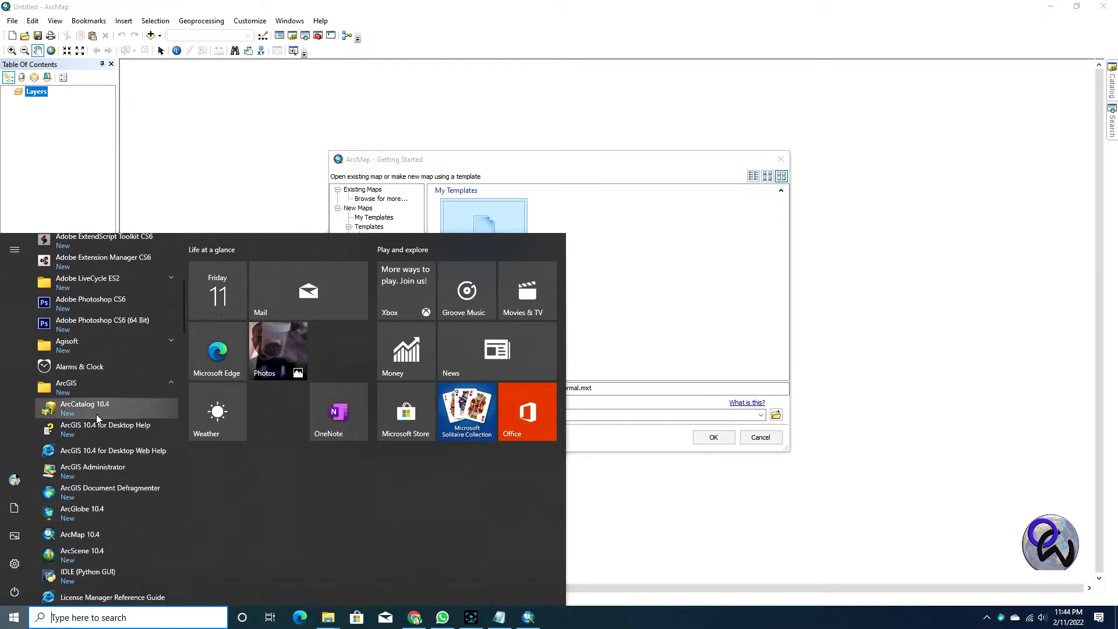
pyautogui.click(101, 557)
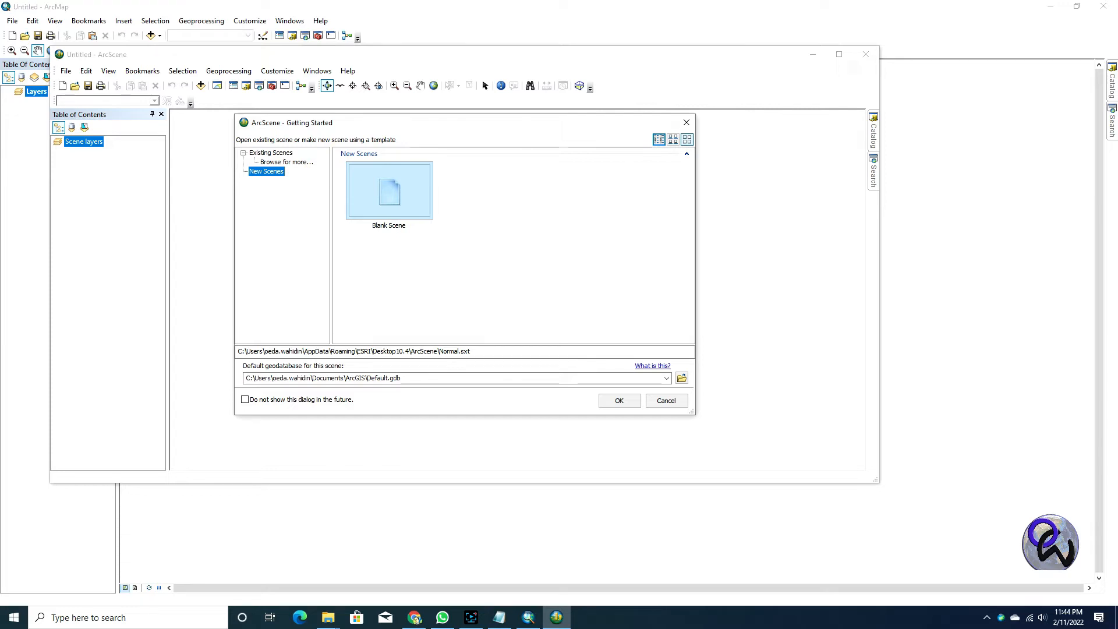
# Launch ArcGlobe 10.4 from the ArcGIS program group
pyautogui.click(16, 620)
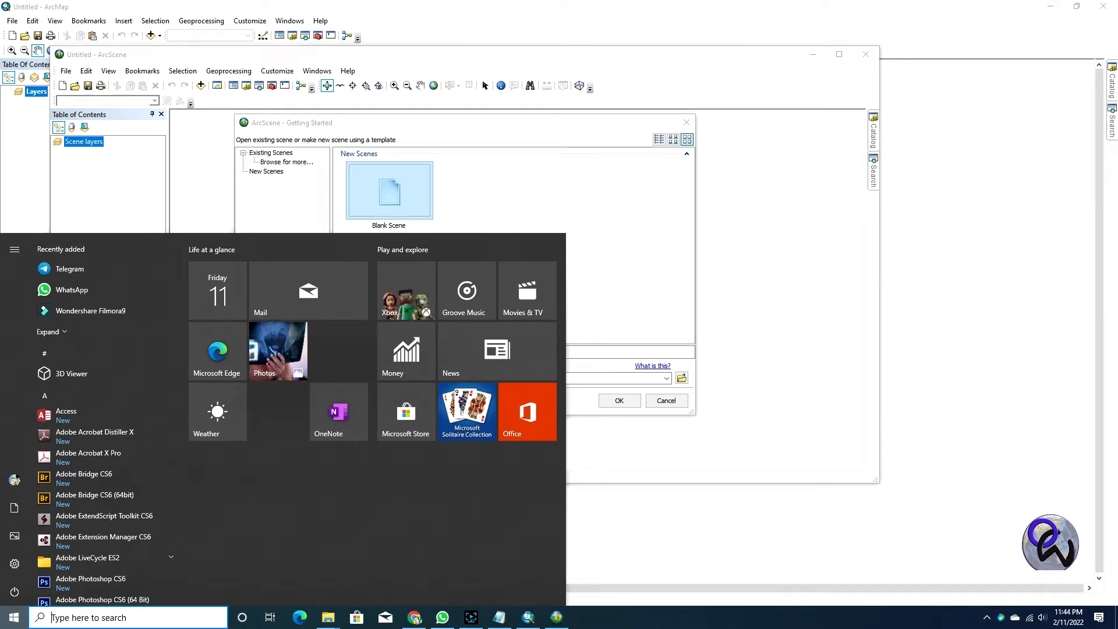
pyautogui.scroll(-3, 141, 511)
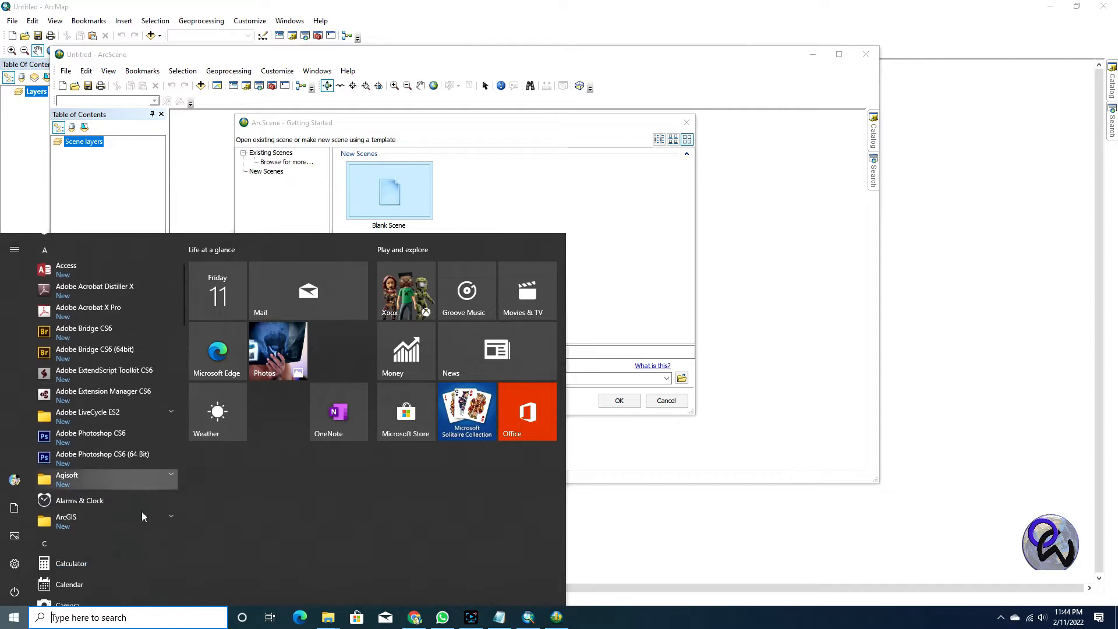
pyautogui.click(96, 505)
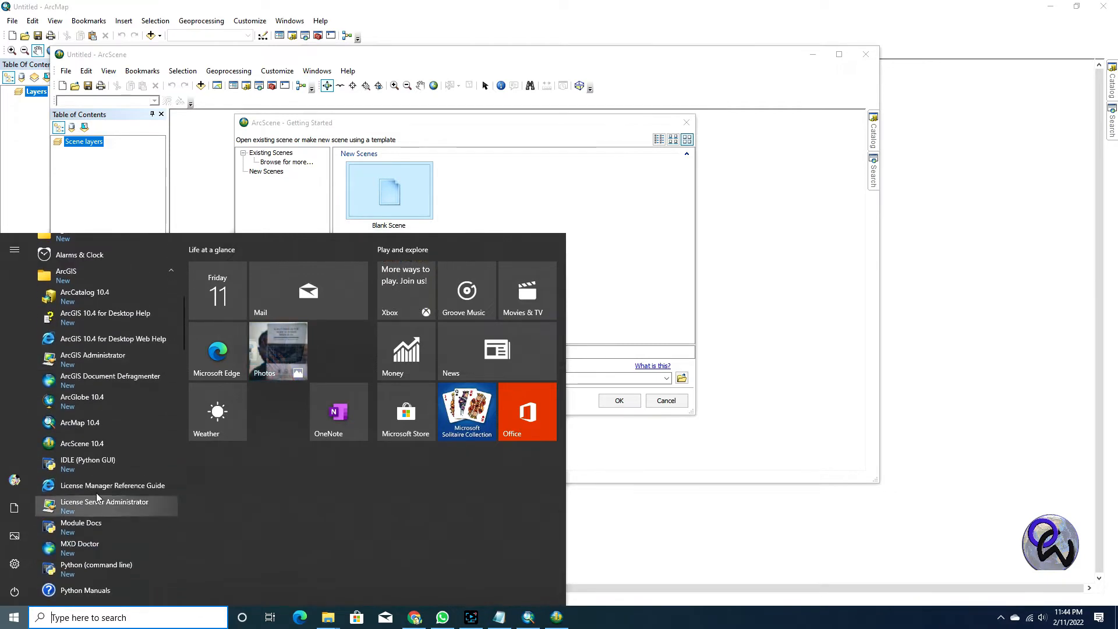
pyautogui.click(82, 399)
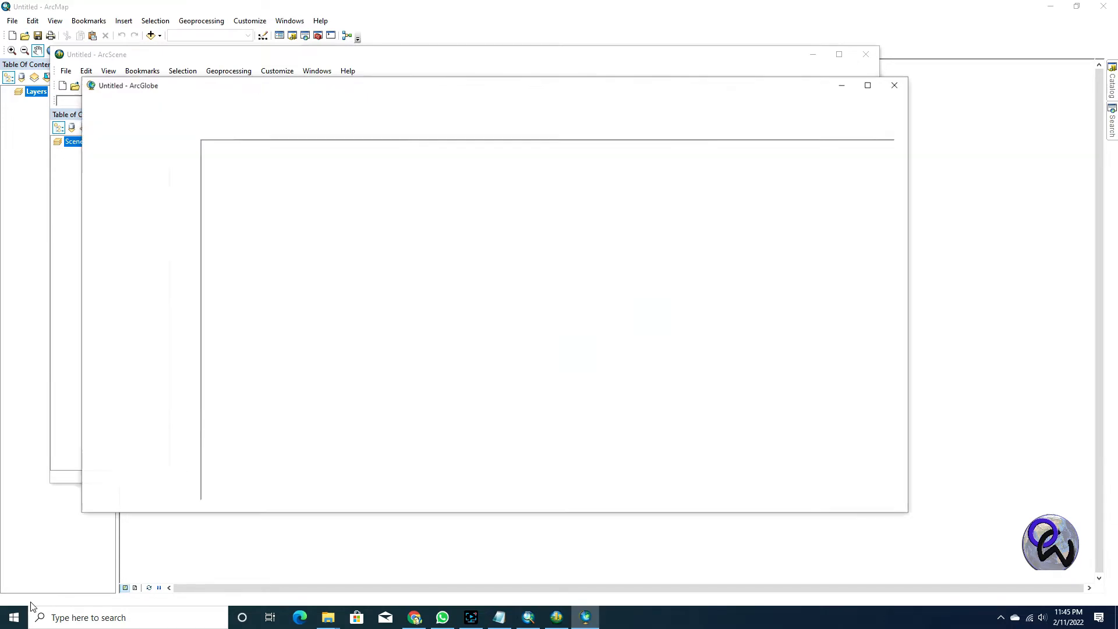
# Launch ArcCatalog 10.4 from the ArcGIS program group and switch back to the ArcMap window
pyautogui.click(19, 618)
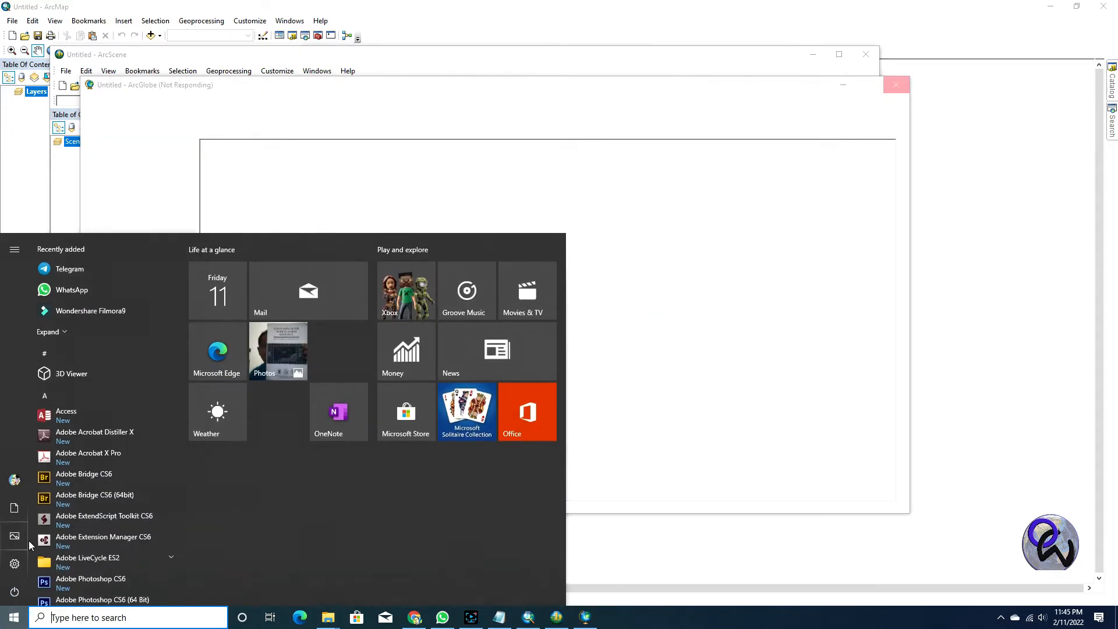
pyautogui.scroll(-3, 78, 570)
pyautogui.click(75, 500)
pyautogui.scroll(-2, 107, 470)
pyautogui.click(110, 410)
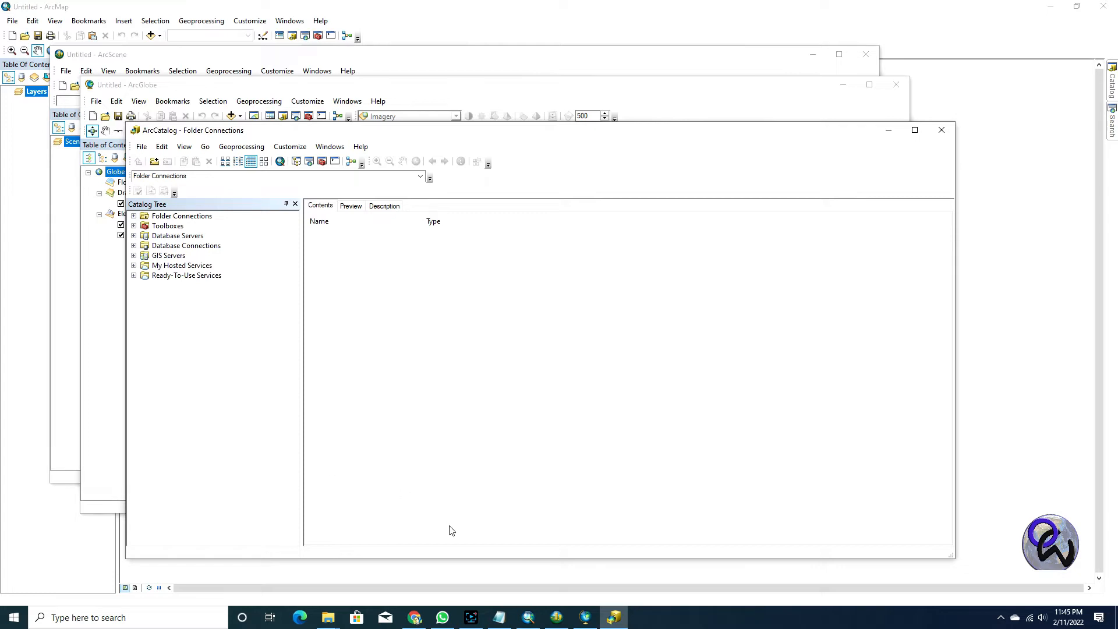
pyautogui.moveTo(530, 620)
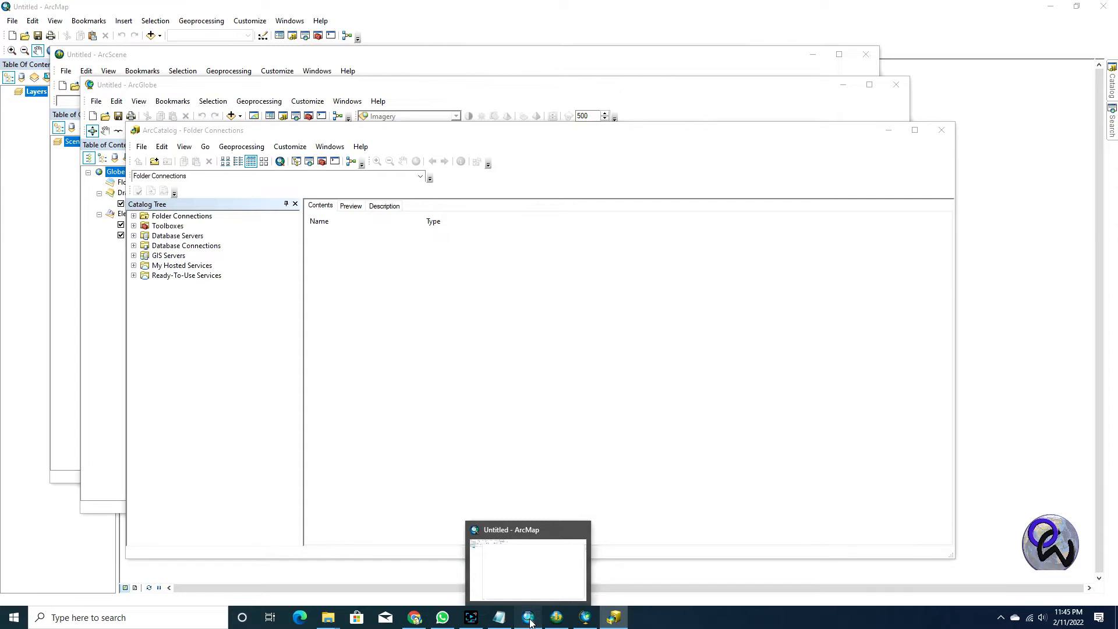
pyautogui.click(530, 621)
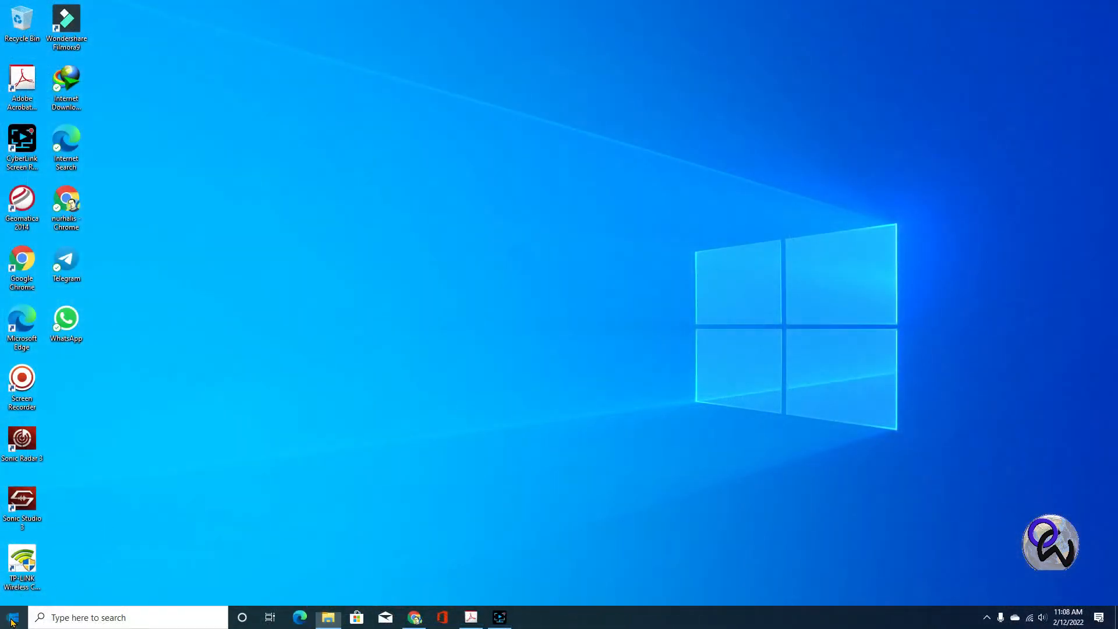
# Search Windows for "ARC" to launch ArcMap 10.4 and dismiss its Getting Started dialog
pyautogui.click(12, 621)
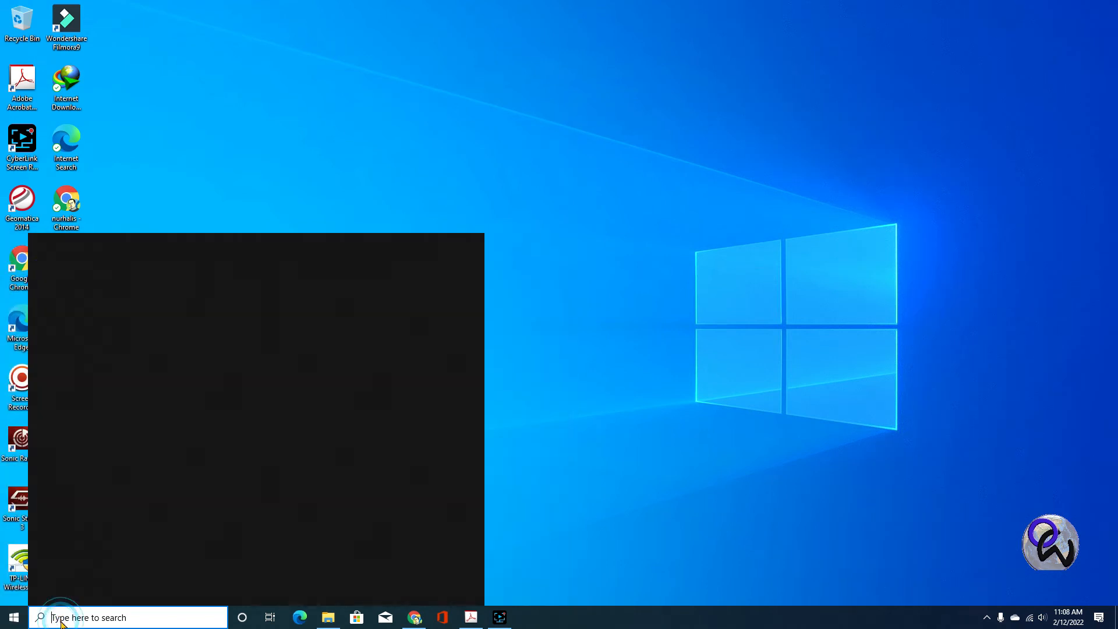
pyautogui.click(61, 620)
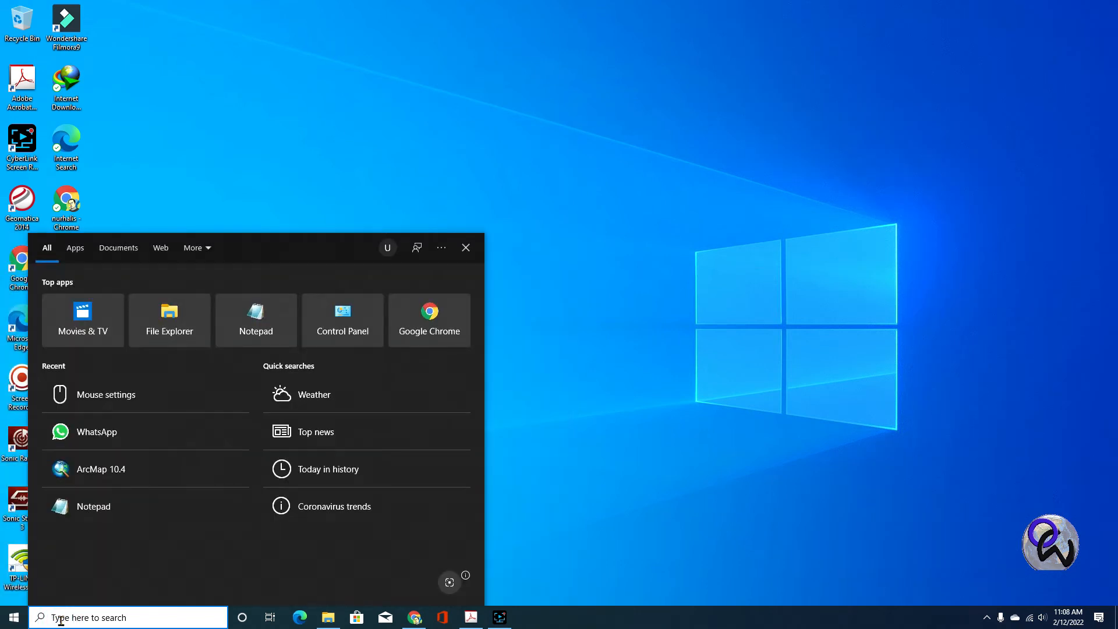
pyautogui.write('Ac')
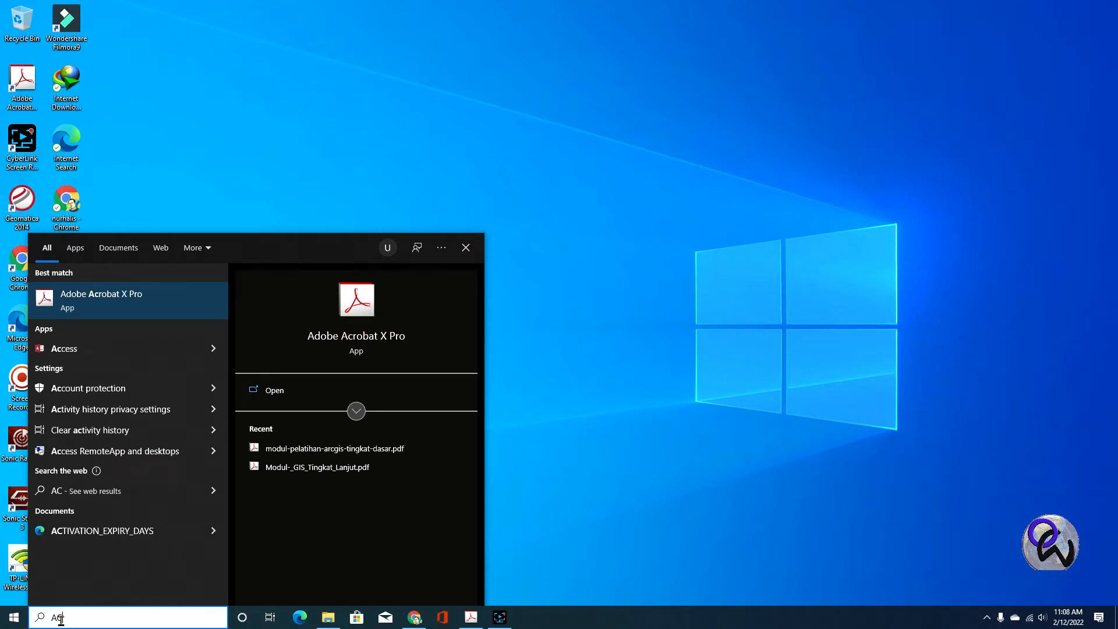
pyautogui.write('R')
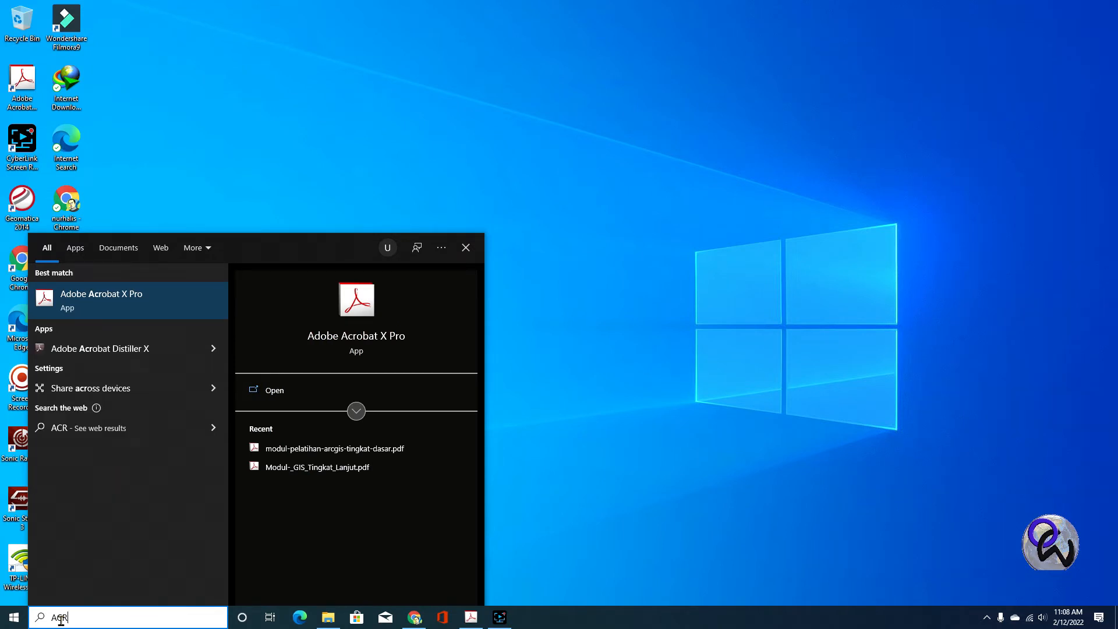
pyautogui.press('BackSpace')
pyautogui.press('BackSpace')
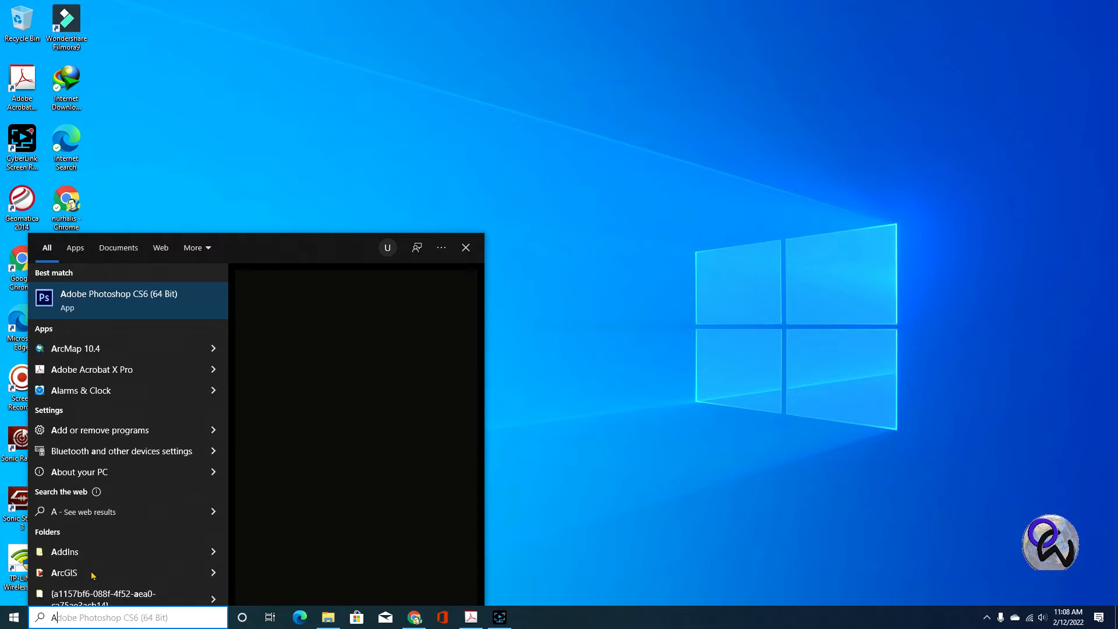
pyautogui.write('RC')
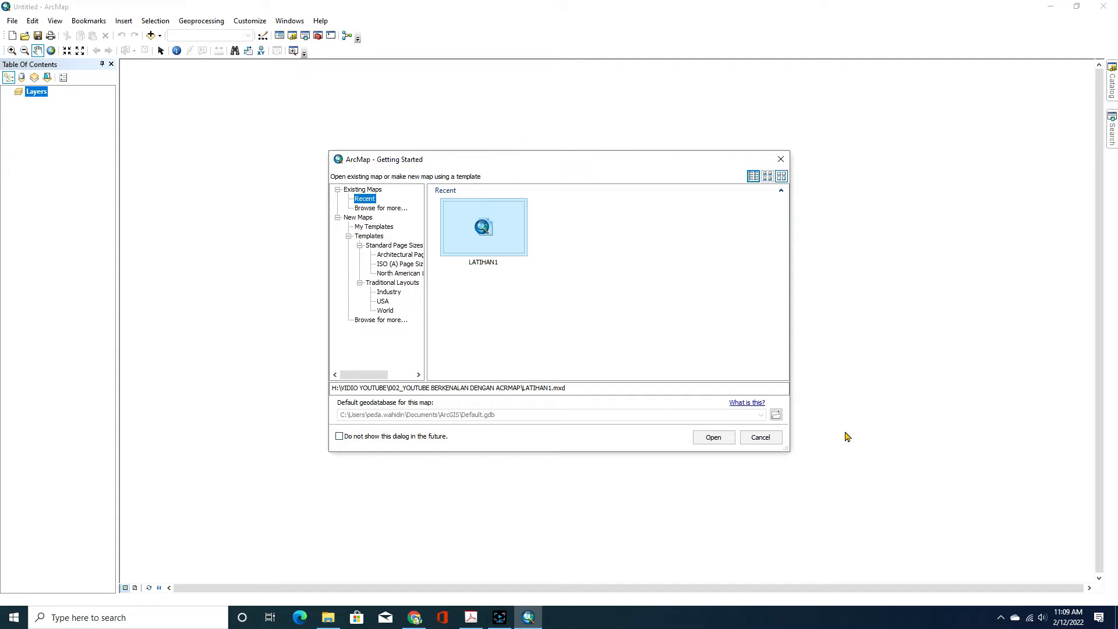
pyautogui.click(760, 438)
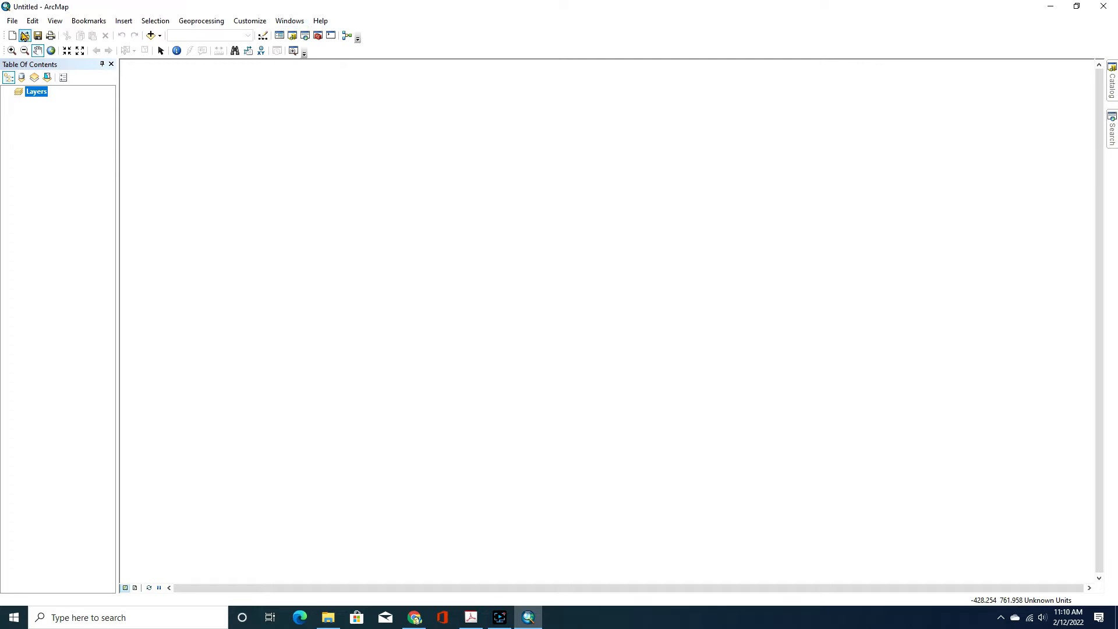
pyautogui.click(13, 21)
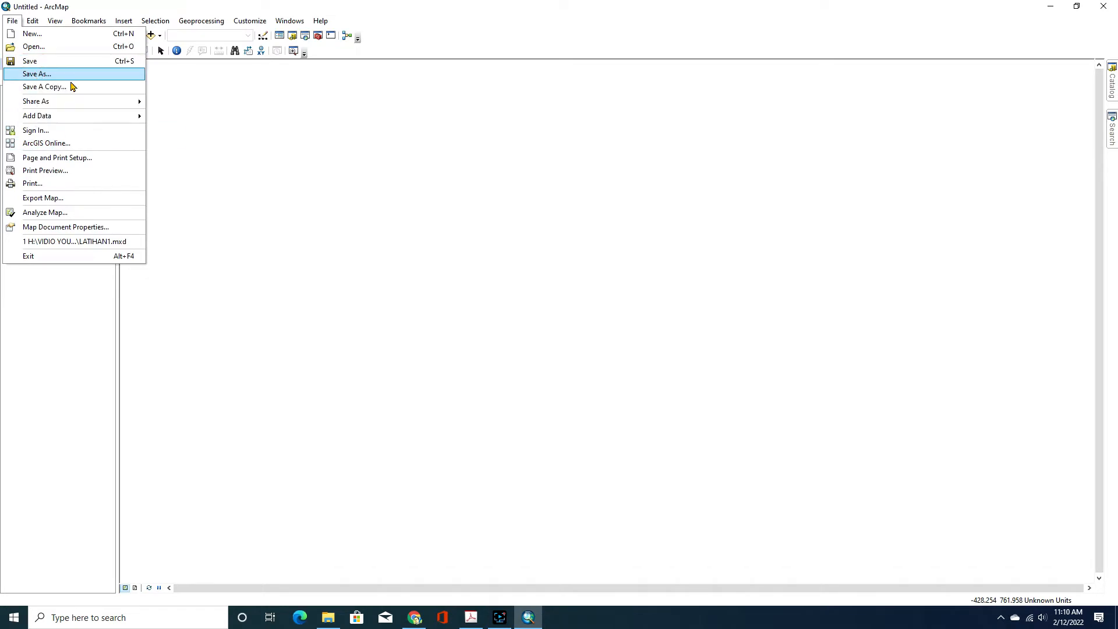
pyautogui.moveTo(45, 107)
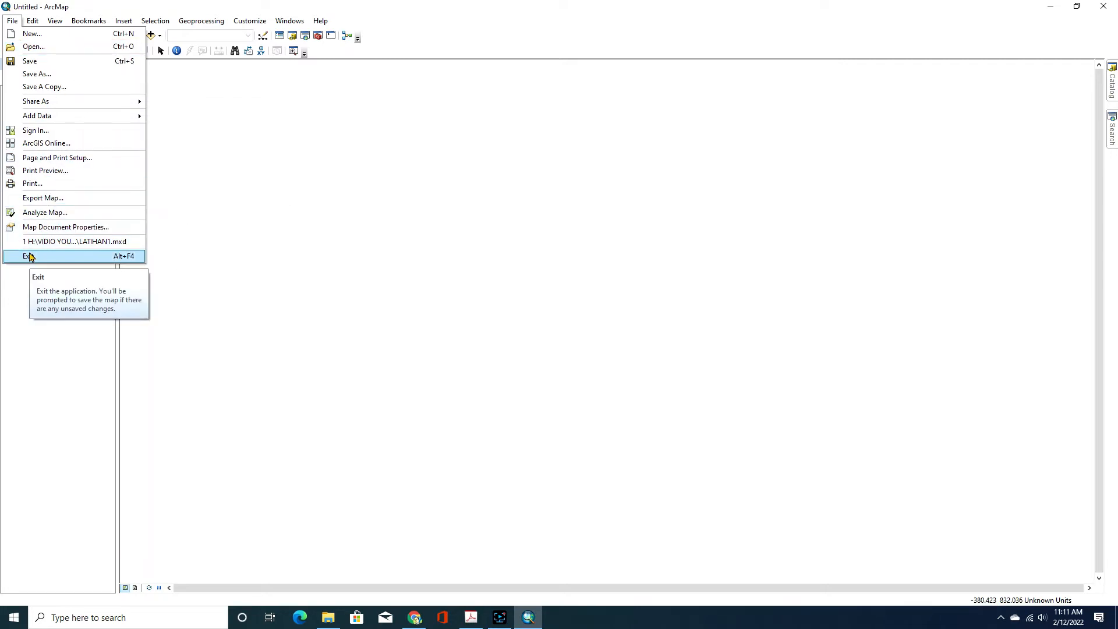
pyautogui.moveTo(33, 27)
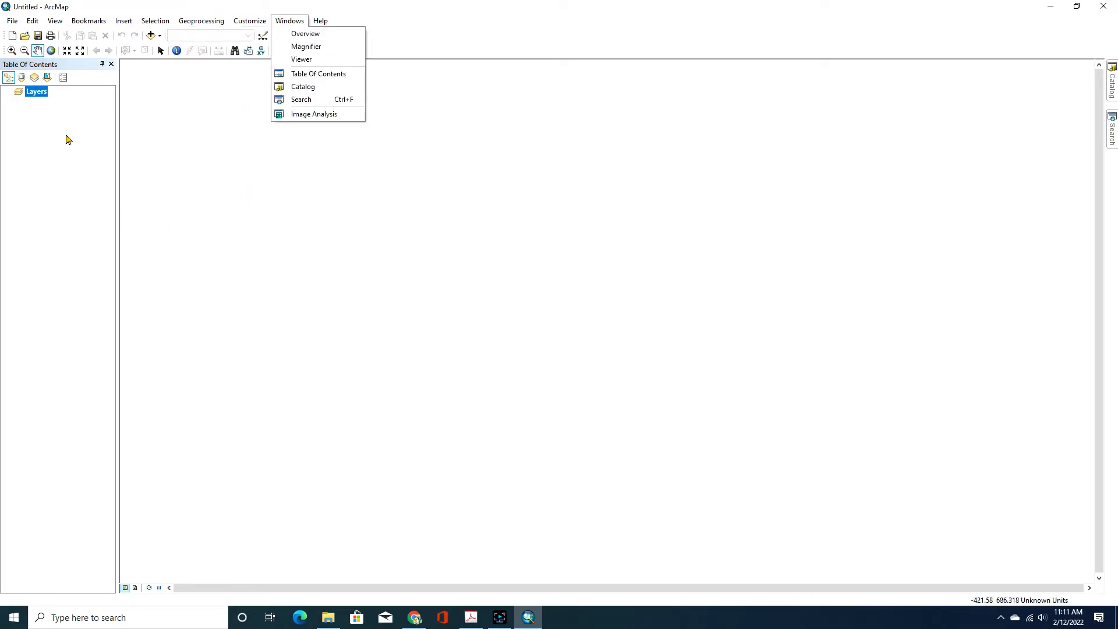
pyautogui.click(466, 34)
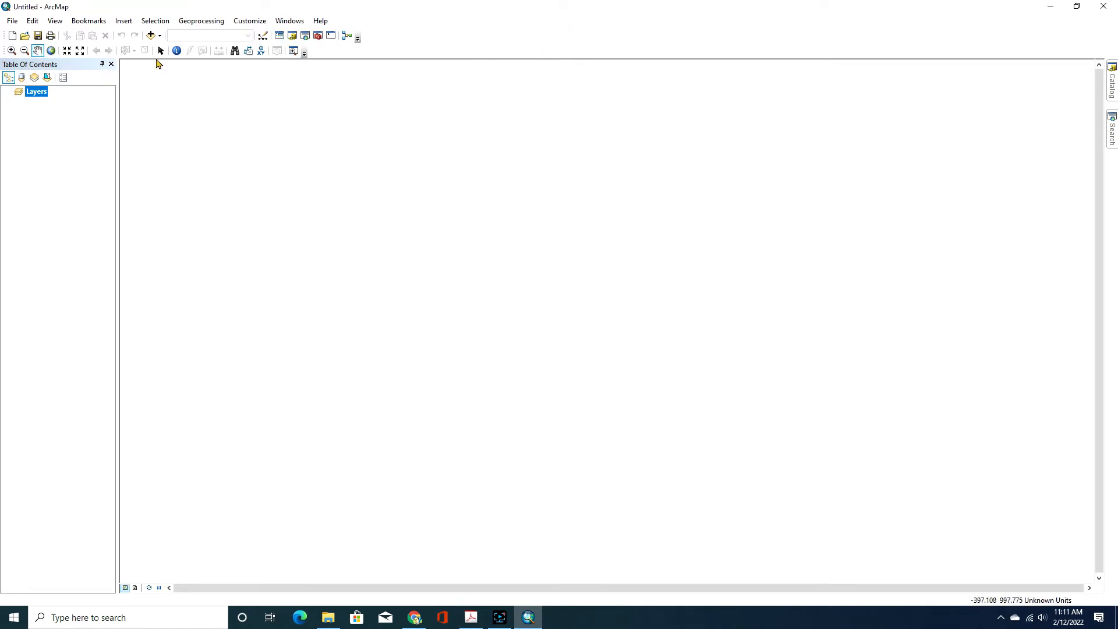
pyautogui.rightClick(515, 38)
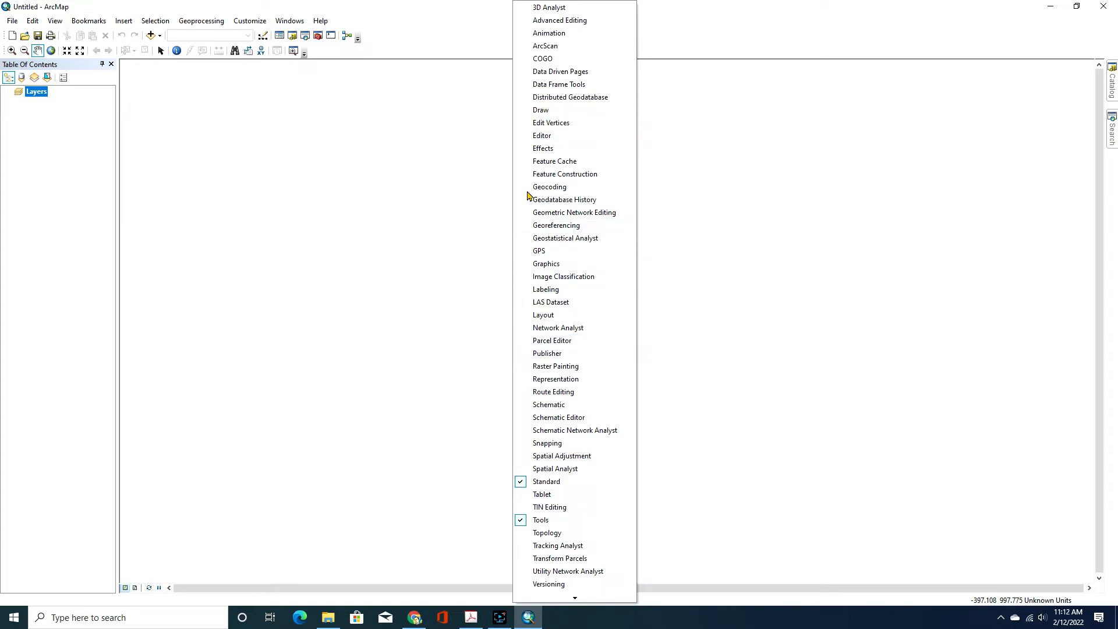
pyautogui.click(452, 43)
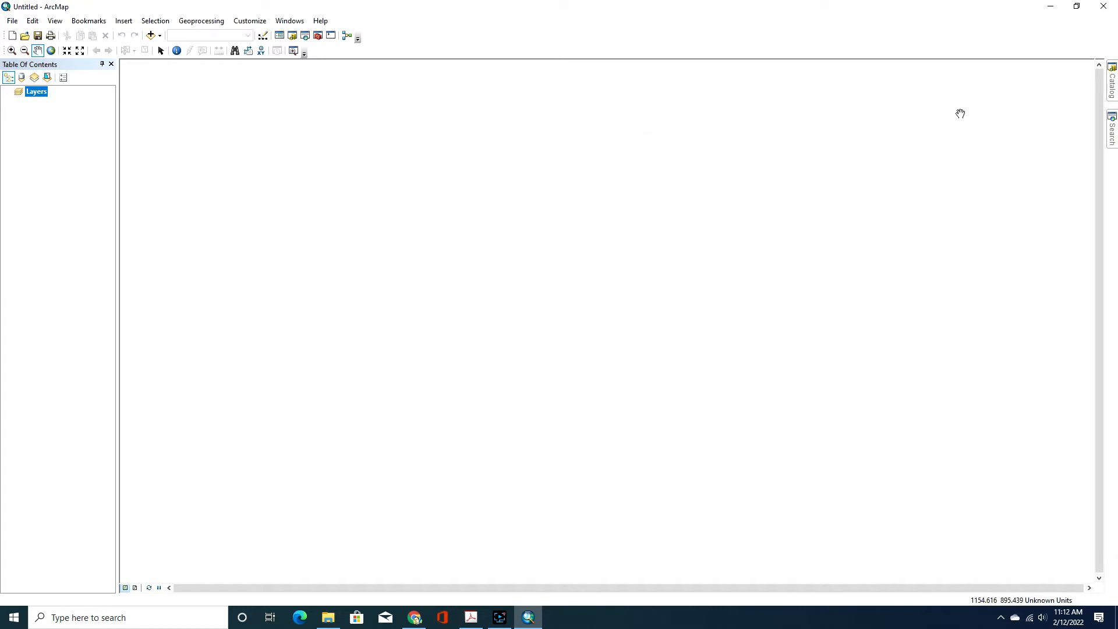
# Bring up the auto-hidden Catalog and Search windows, and open the ArcToolbox window
pyautogui.click(1113, 84)
pyautogui.moveTo(1114, 134)
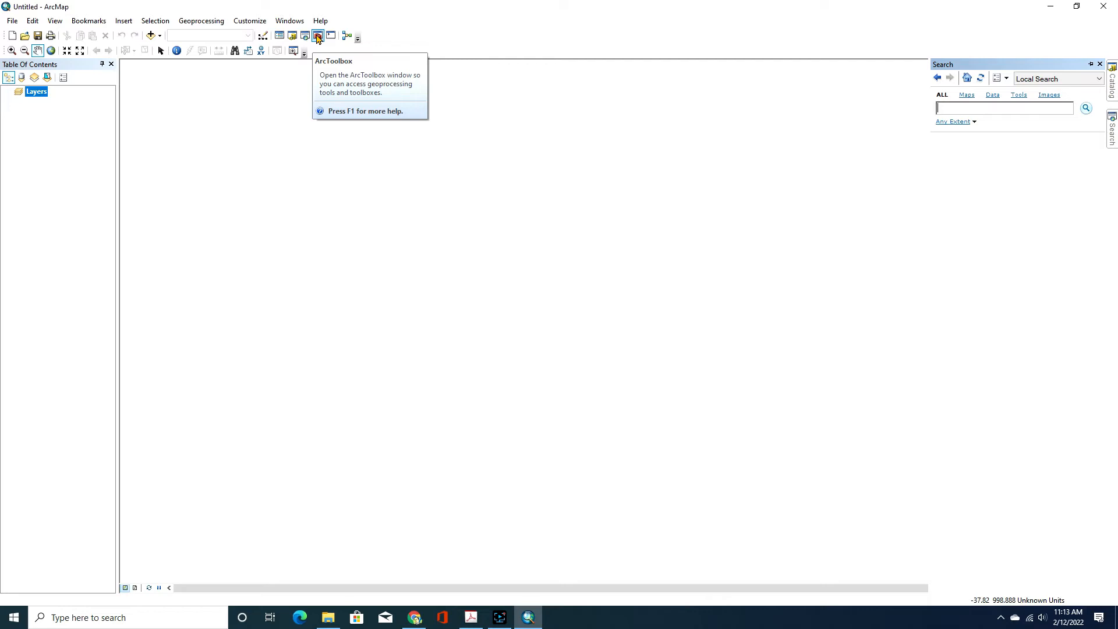
pyautogui.click(318, 36)
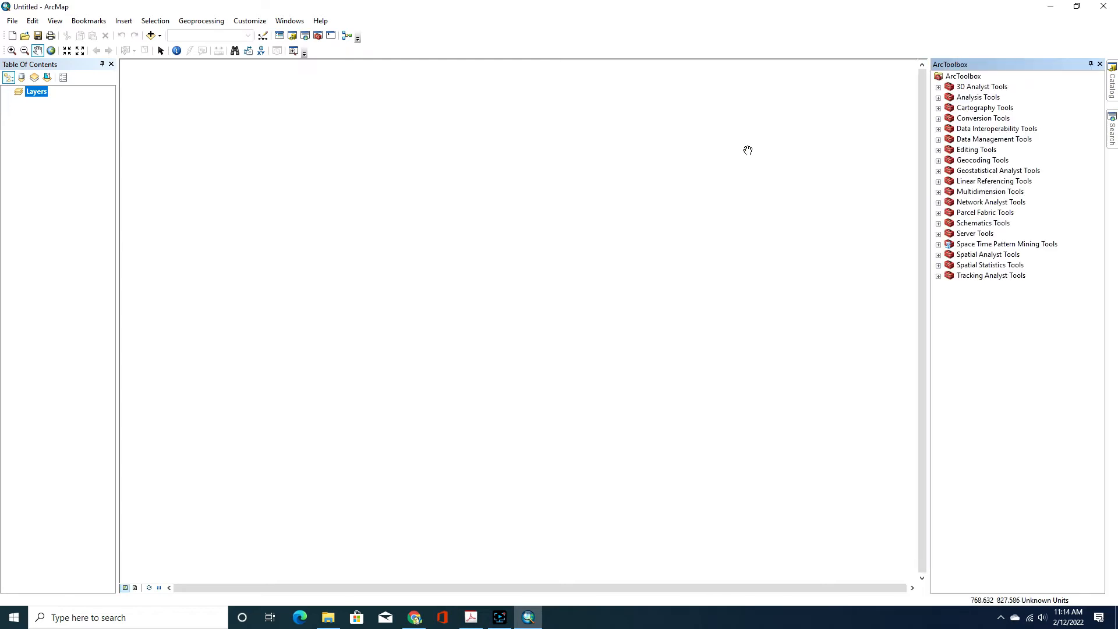
# Float the ArcToolbox window over the map, dock it back beside the map view and set it to auto-hide
pyautogui.click(1050, 64)
pyautogui.moveTo(981, 90); pyautogui.dragTo(551, 108)
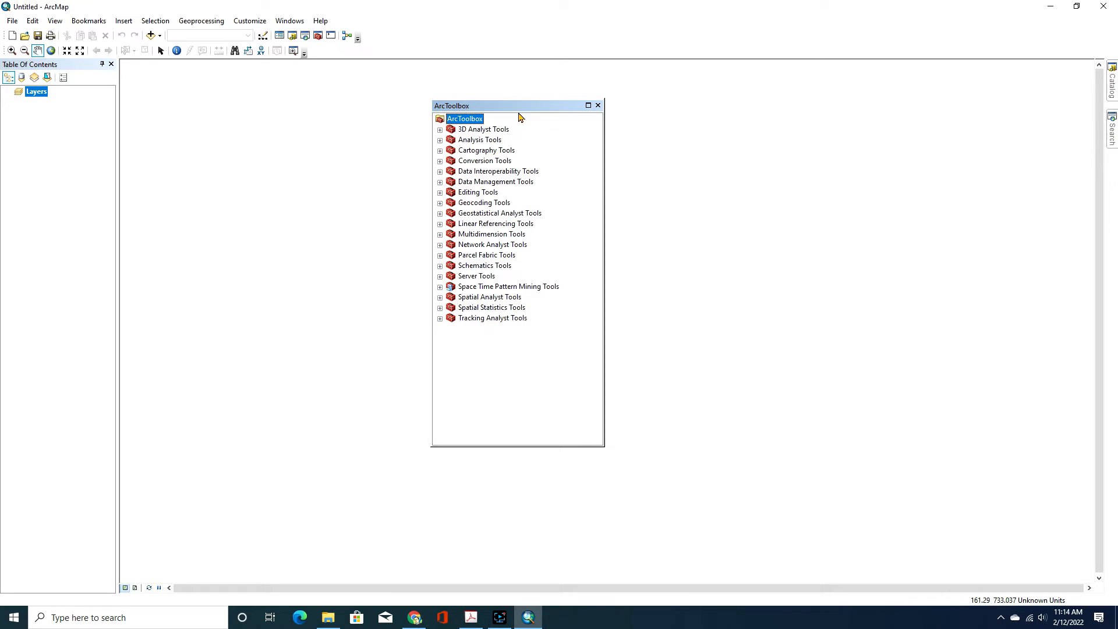
pyautogui.moveTo(520, 108); pyautogui.dragTo(1085, 329)
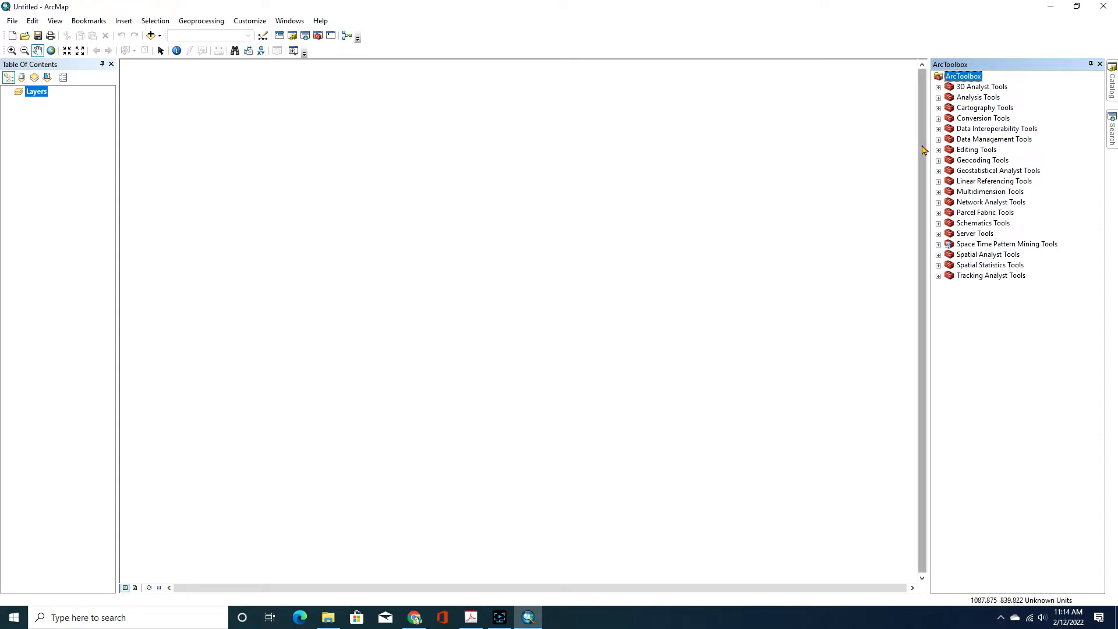
pyautogui.click(1090, 64)
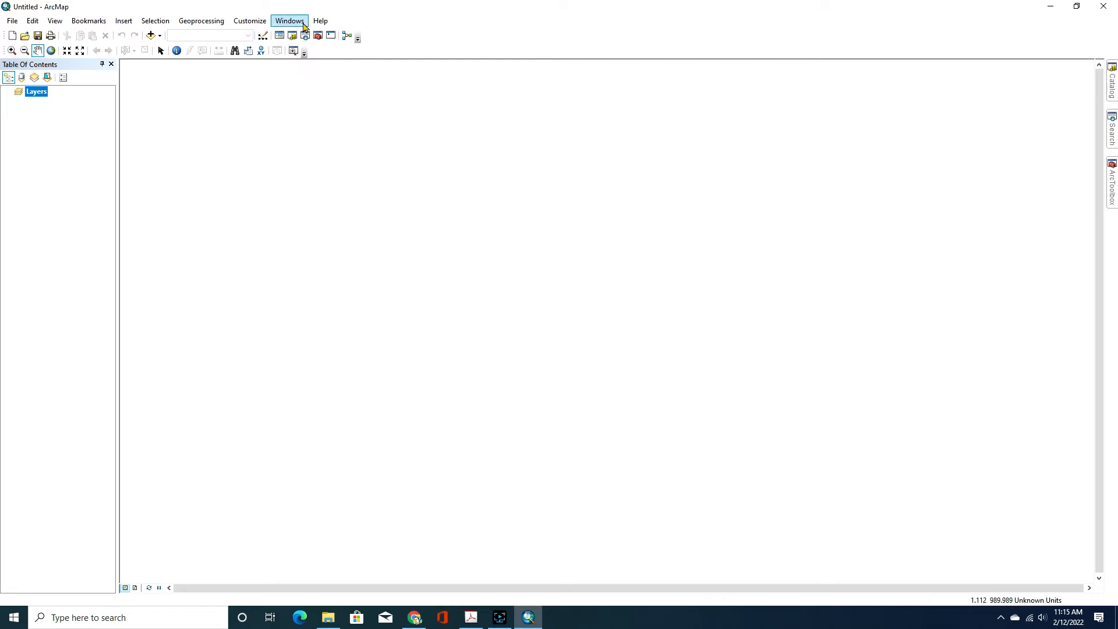
# Enable the Spatial Analyst extension and close the Extensions dialog
pyautogui.click(245, 23)
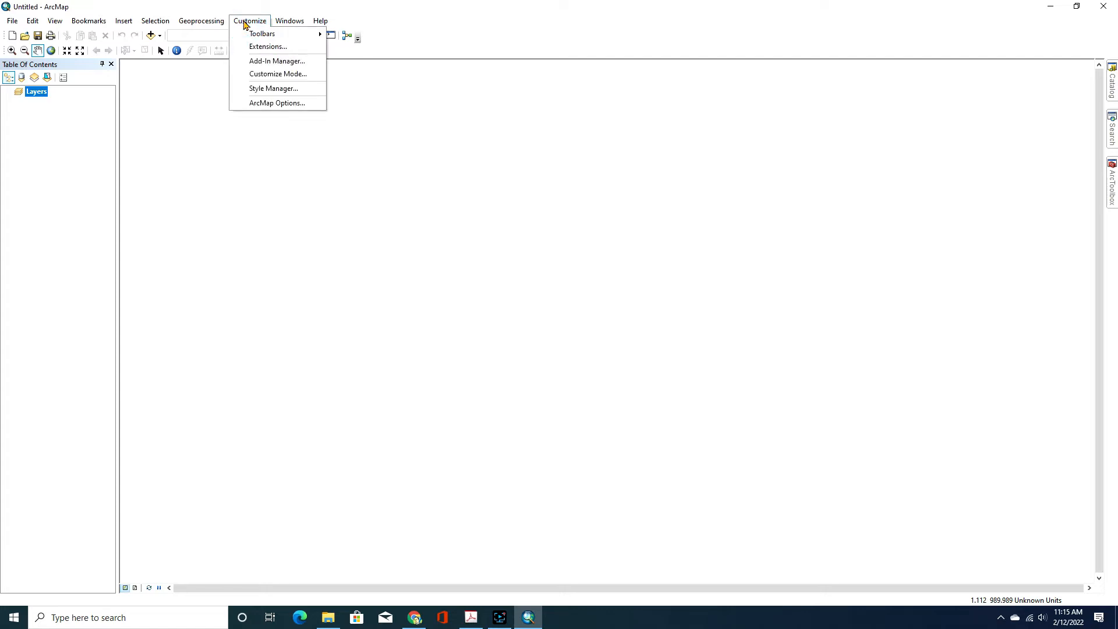
pyautogui.click(288, 47)
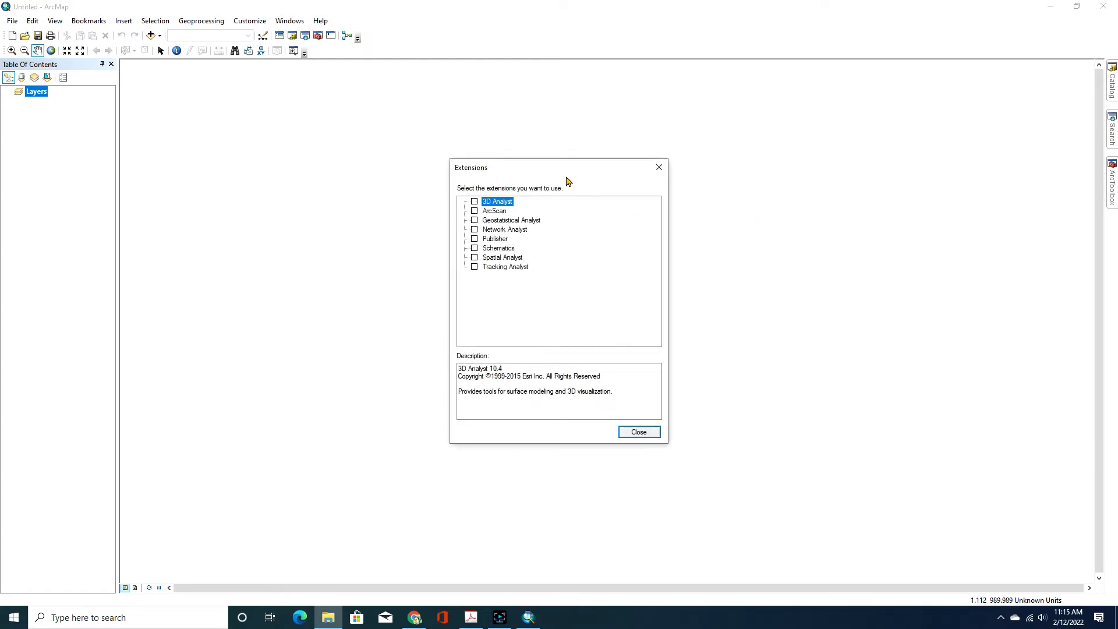
pyautogui.moveTo(563, 169); pyautogui.dragTo(561, 121)
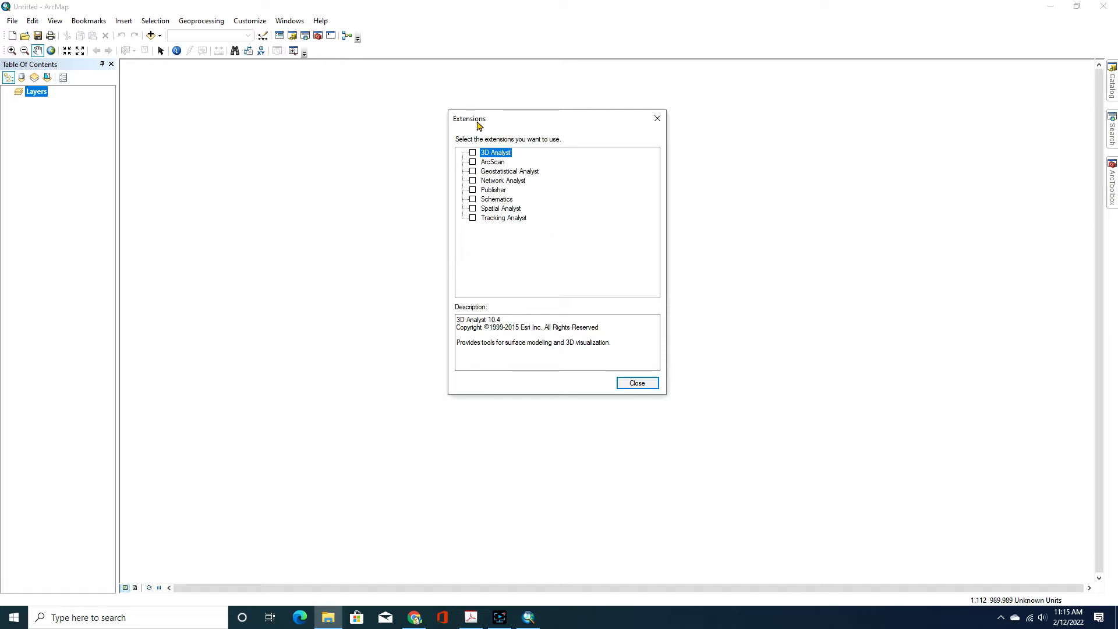
pyautogui.click(473, 209)
pyautogui.click(637, 384)
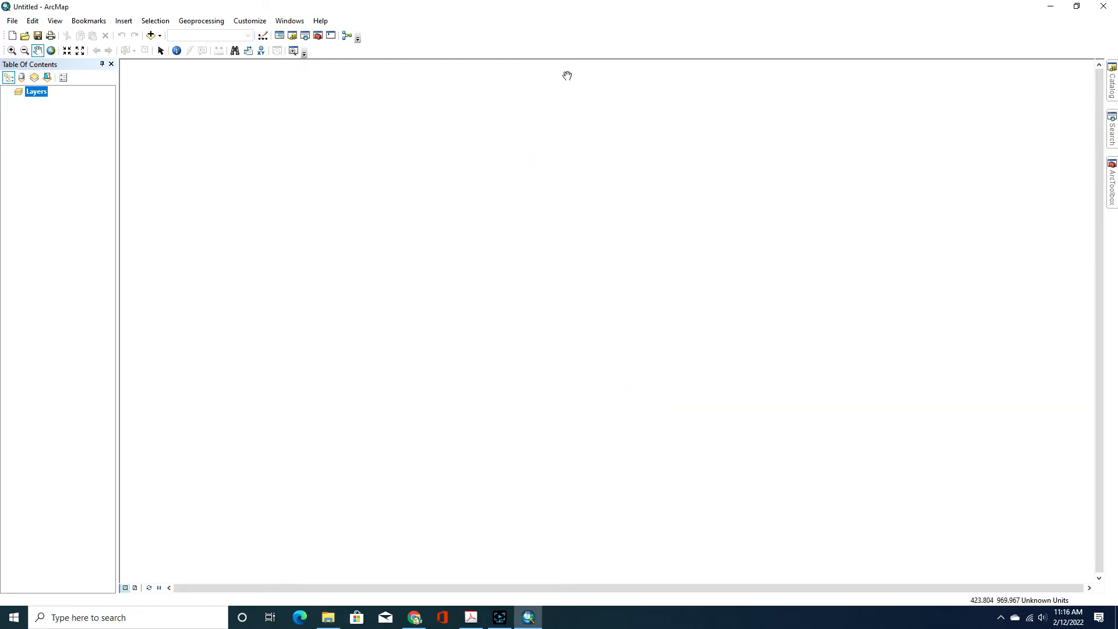
# Show the Draw toolbar, float it over the map and dock it back below the map view
pyautogui.rightClick(479, 33)
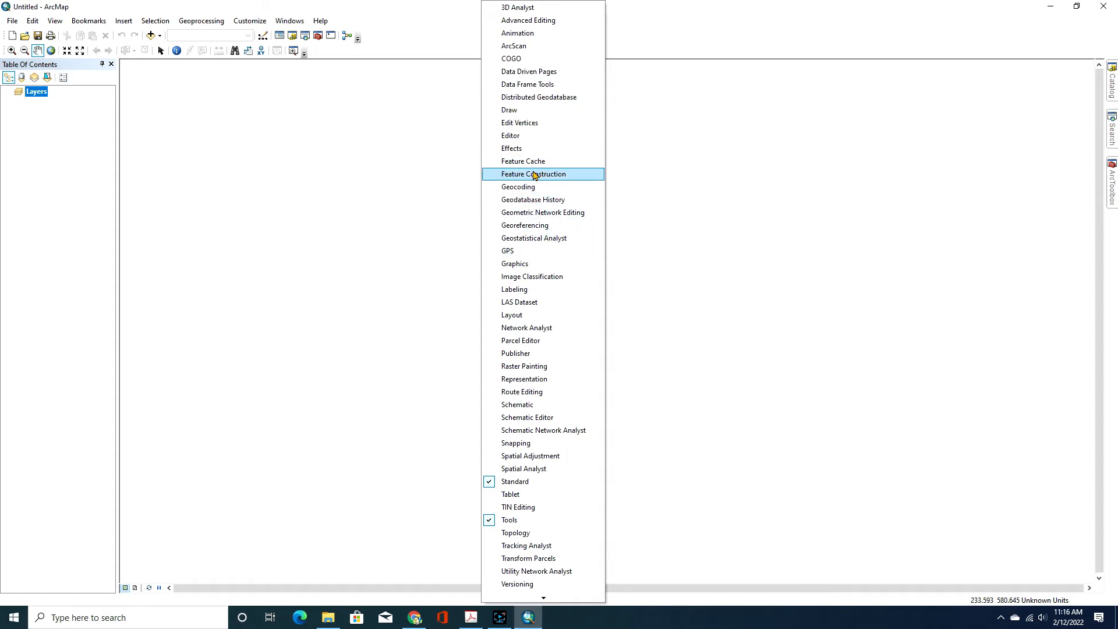
pyautogui.click(527, 115)
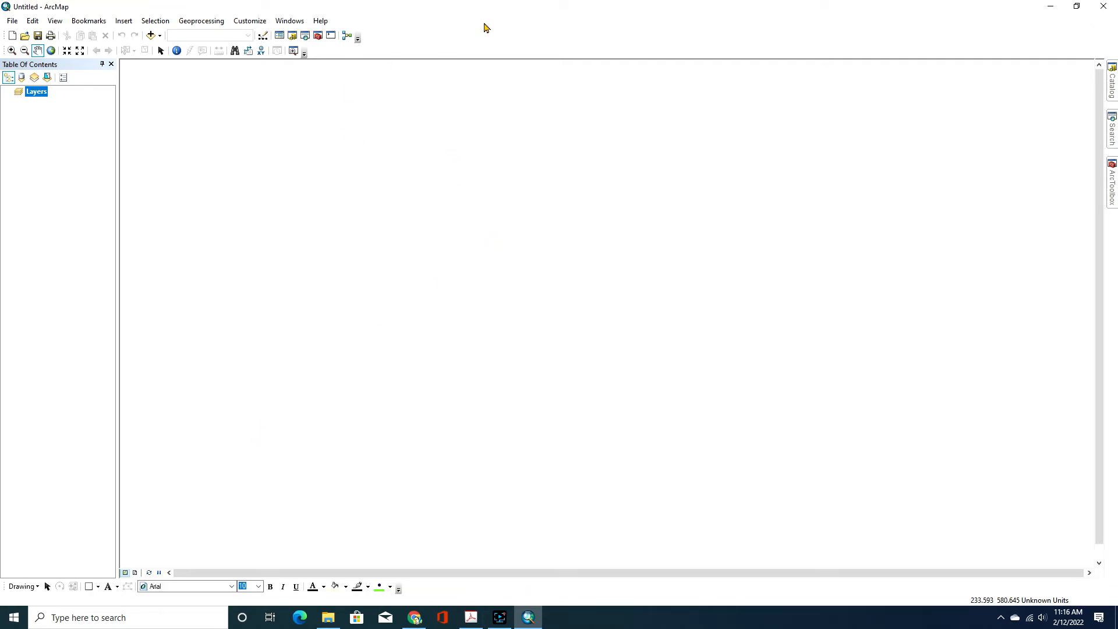
pyautogui.moveTo(5, 586)
pyautogui.mouseDown()
pyautogui.moveTo(275, 336)
pyautogui.moveTo(295, 211)
pyautogui.mouseUp()
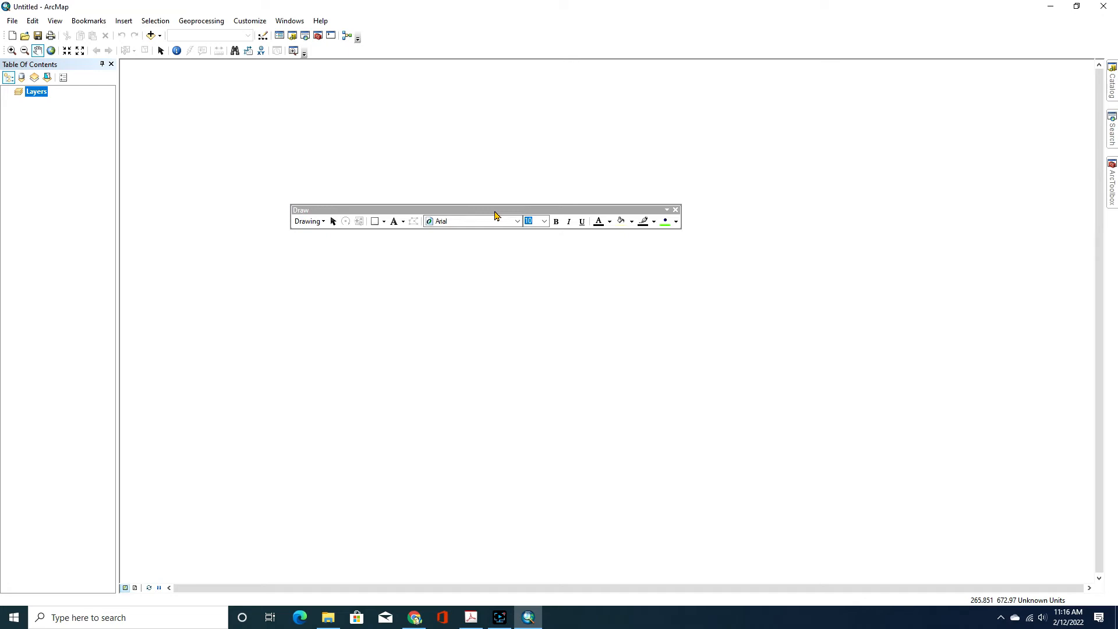
pyautogui.moveTo(495, 215)
pyautogui.mouseDown()
pyautogui.moveTo(526, 50)
pyautogui.moveTo(524, 85)
pyautogui.moveTo(383, 208)
pyautogui.moveTo(125, 308)
pyautogui.moveTo(25, 303)
pyautogui.moveTo(21, 327)
pyautogui.moveTo(184, 590)
pyautogui.moveTo(3, 594)
pyautogui.mouseUp()
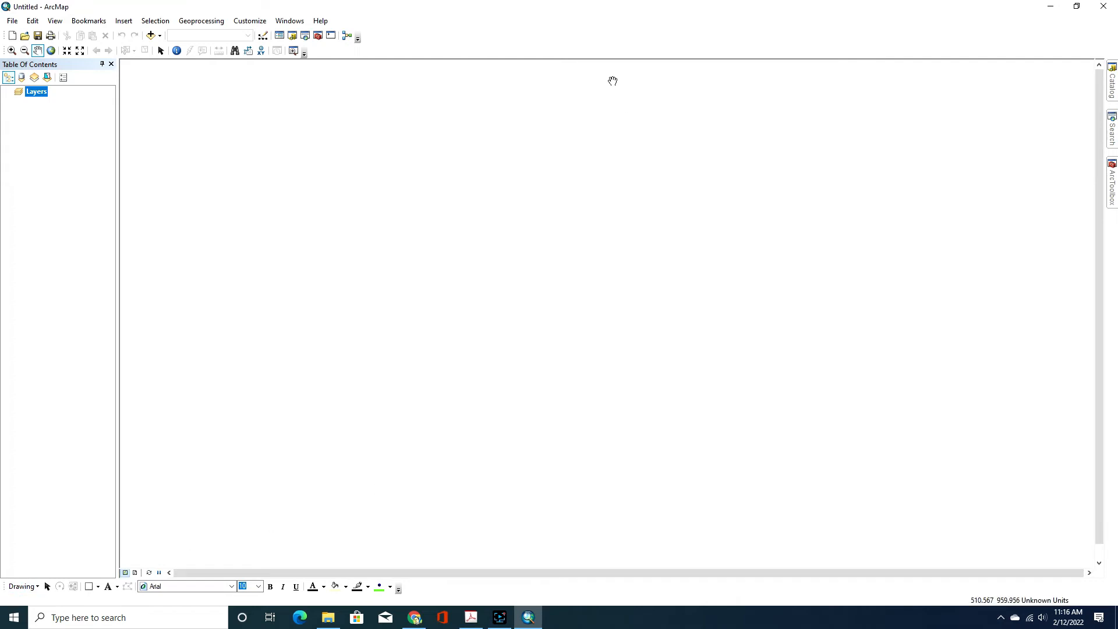
# Show the Editor toolbar and dock it at the start of the row beneath the Tools toolbar
pyautogui.rightClick(535, 35)
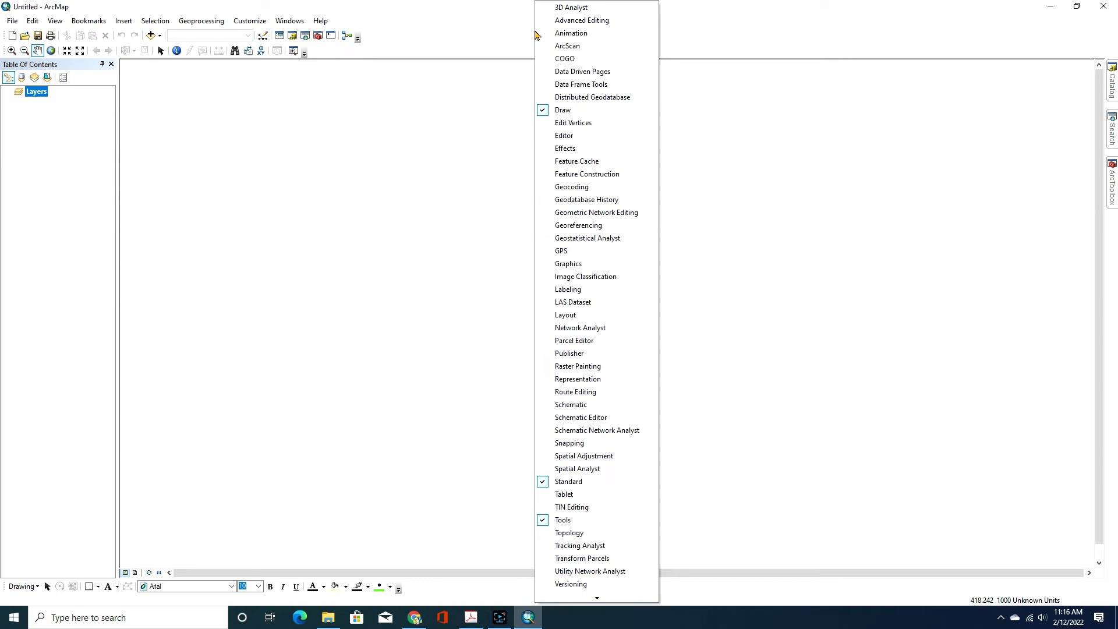
pyautogui.click(564, 137)
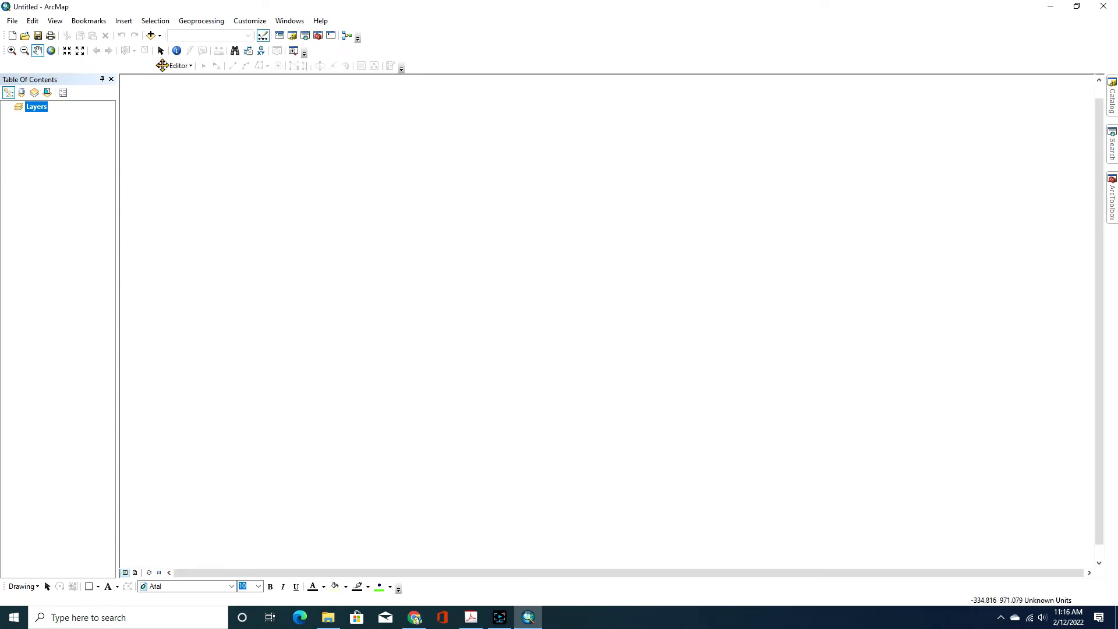
pyautogui.doubleClick(163, 62)
pyautogui.moveTo(167, 99); pyautogui.dragTo(5, 65)
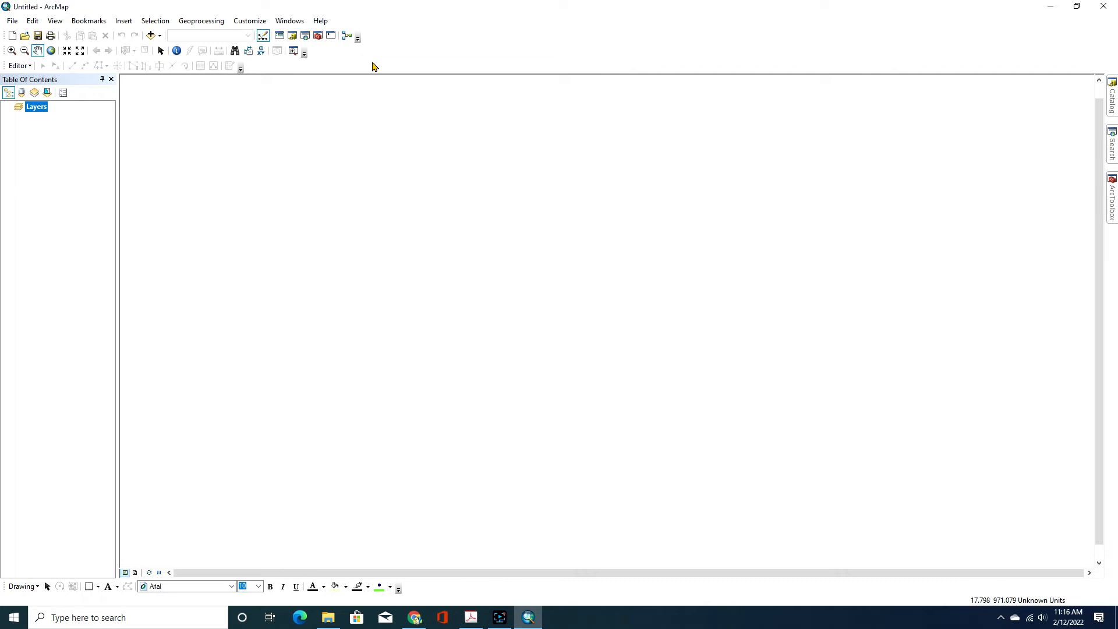
# Show the Layout toolbar, check the list of active toolbars and dismiss it
pyautogui.rightClick(495, 47)
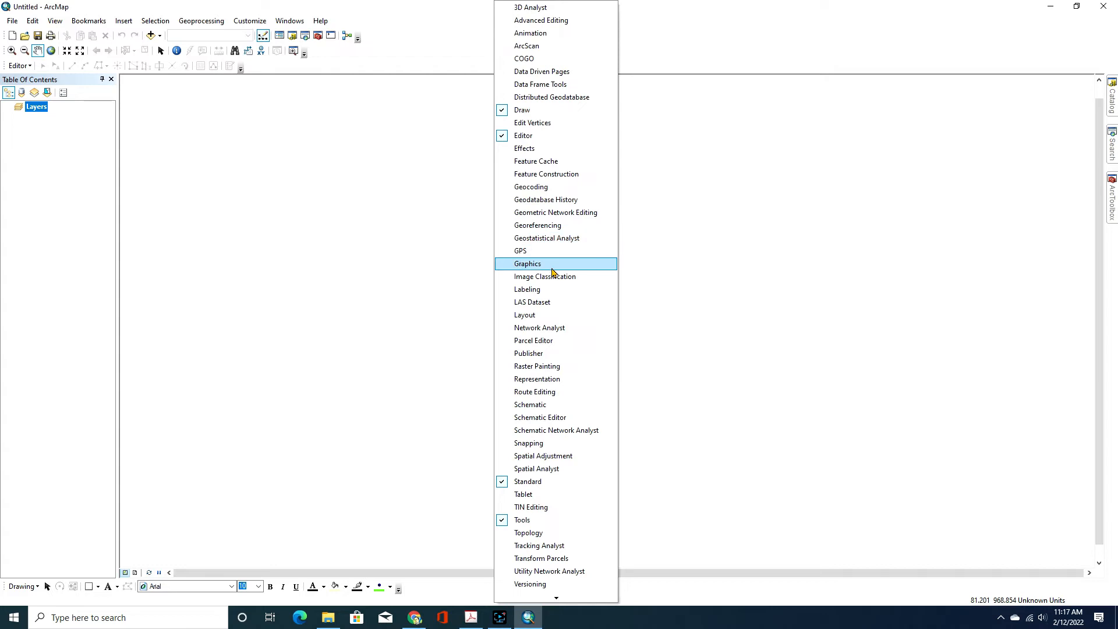
pyautogui.click(549, 317)
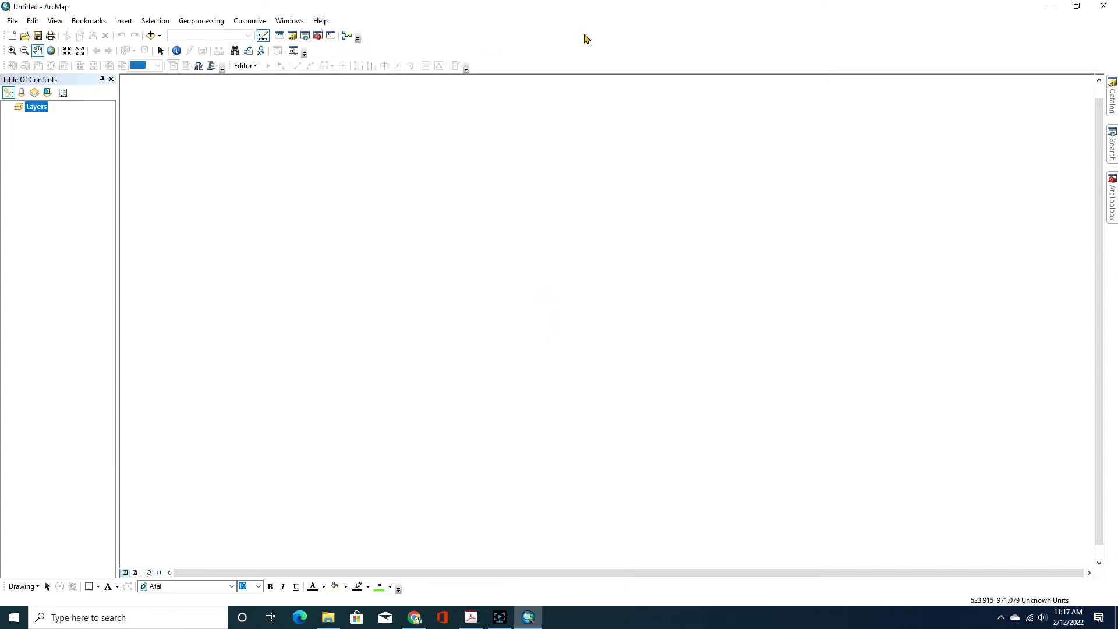
pyautogui.rightClick(705, 44)
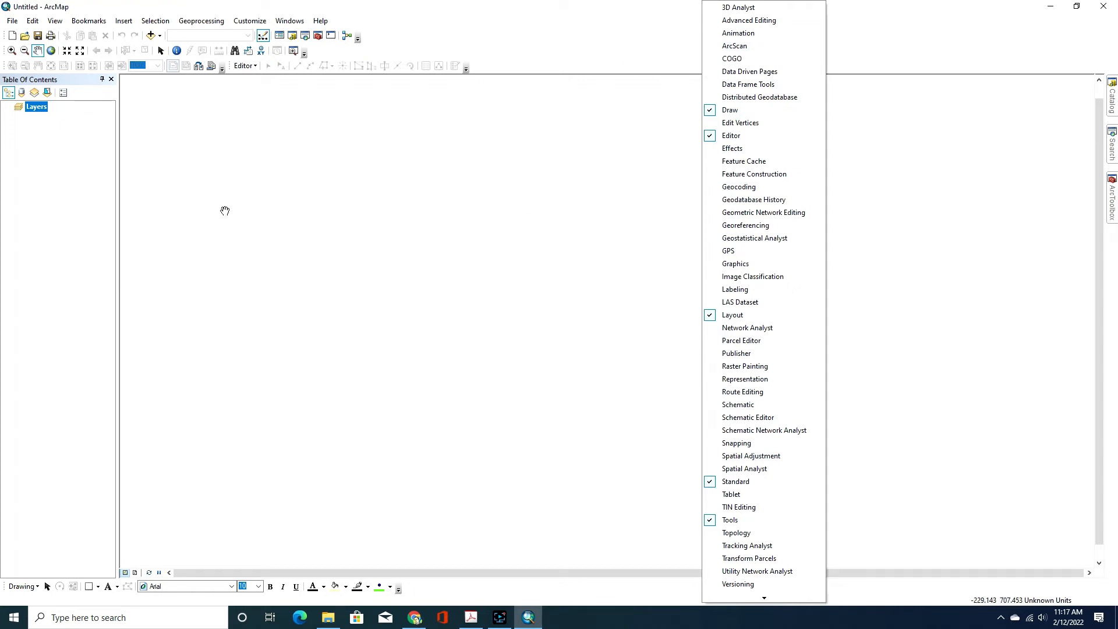
pyautogui.click(590, 62)
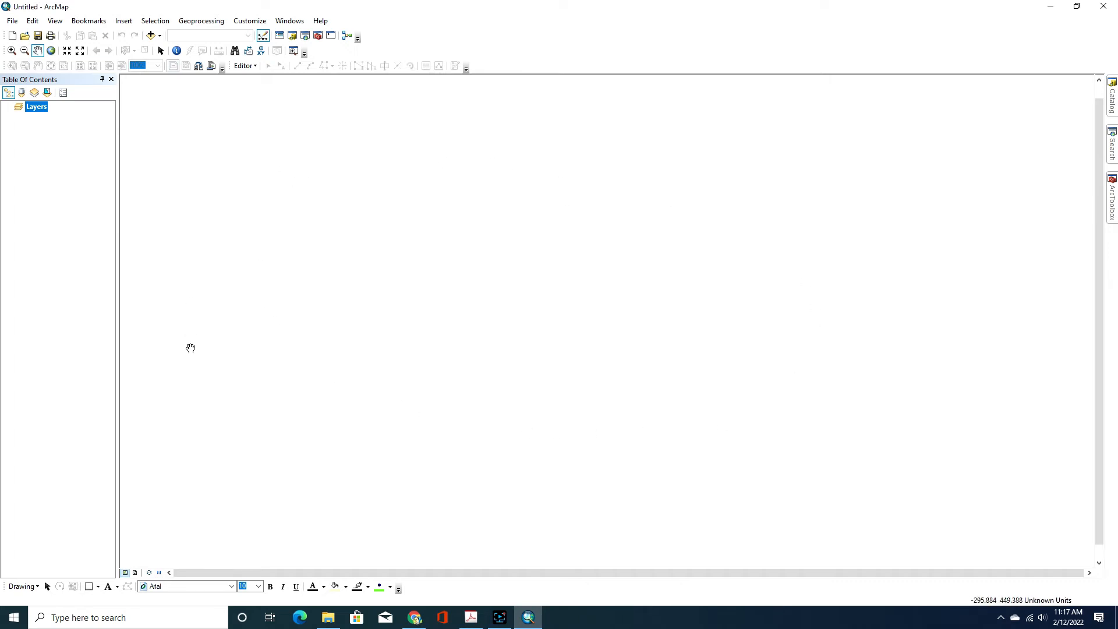
# Compare layout view with data view by switching between them twice, ending in data view
pyautogui.click(136, 573)
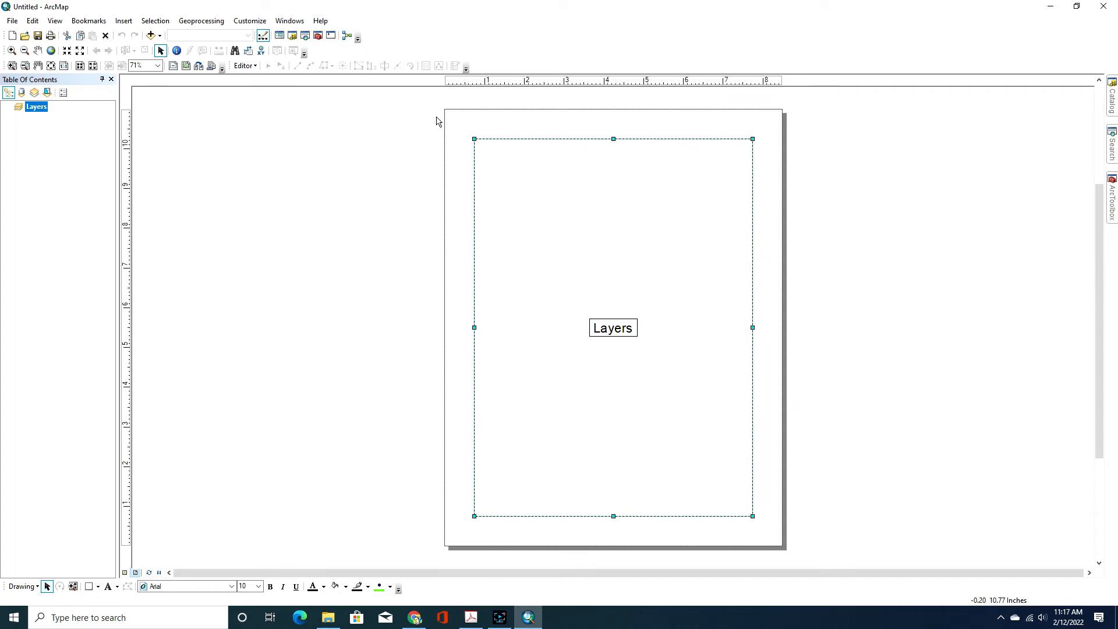
pyautogui.click(126, 573)
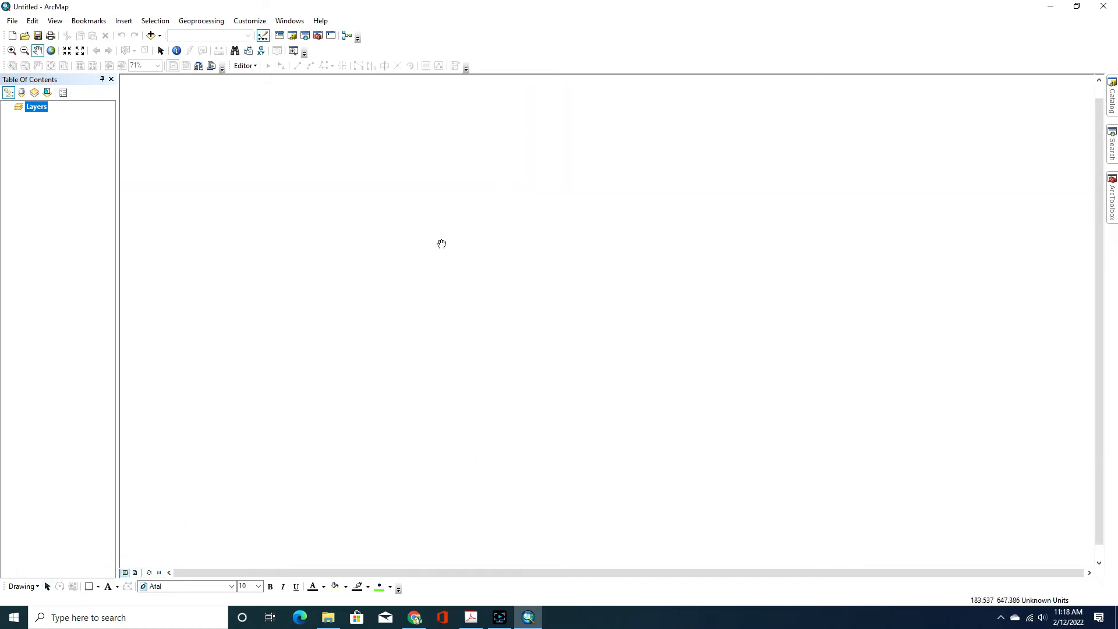
pyautogui.click(134, 574)
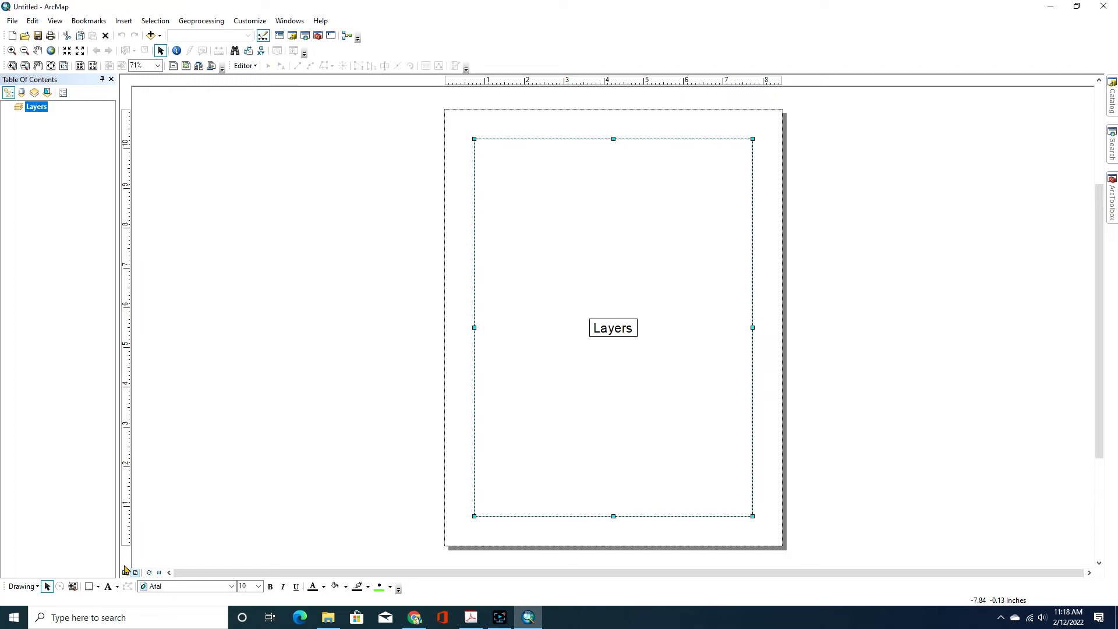
pyautogui.click(125, 573)
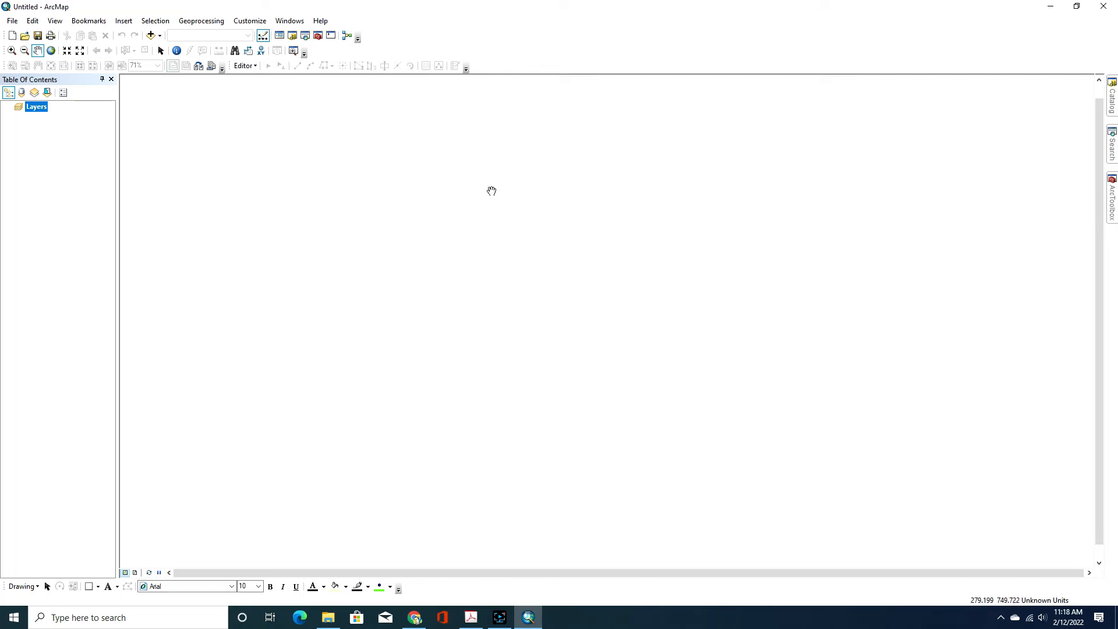
pyautogui.hotkey('alt', 'Tab')
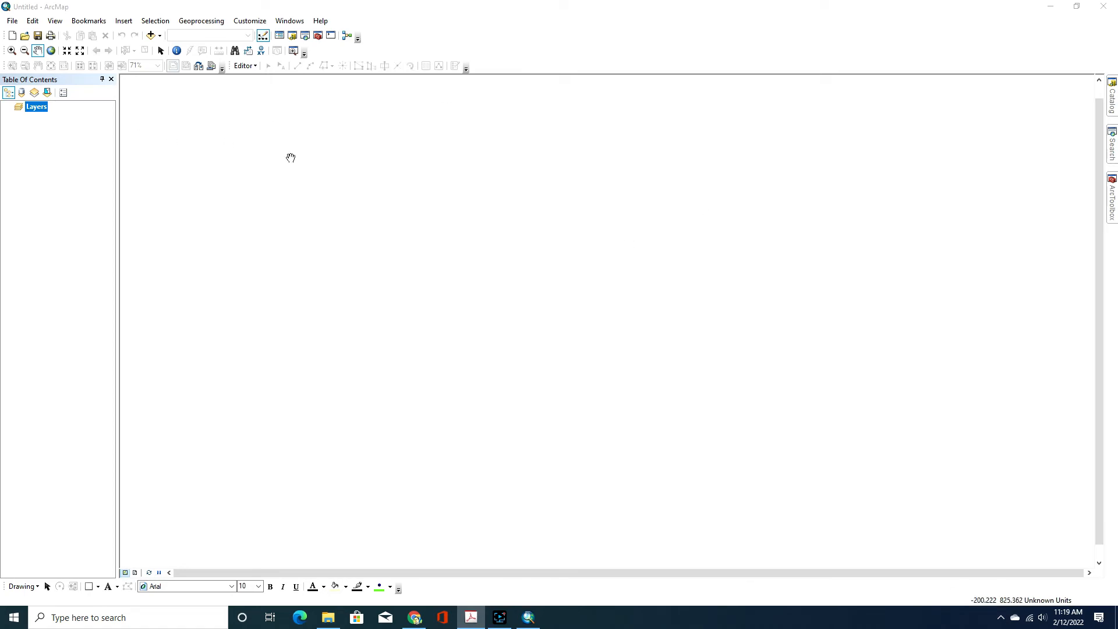
pyautogui.click(445, 12)
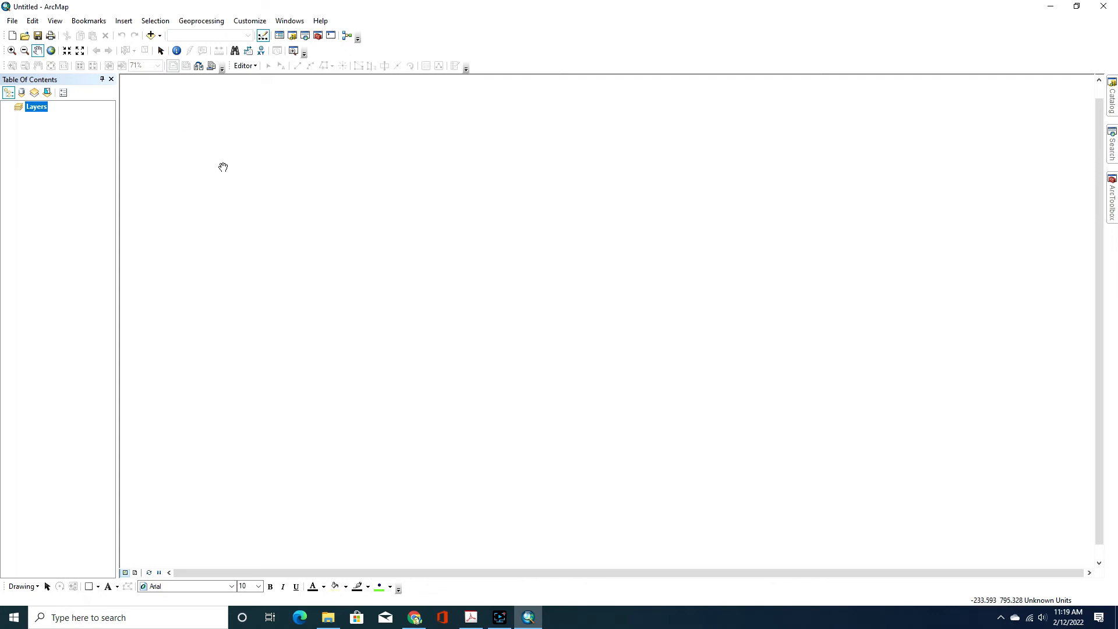
# Review the available Add Data options, including basemap, ArcGIS Online and XY data, without choosing any
pyautogui.click(159, 37)
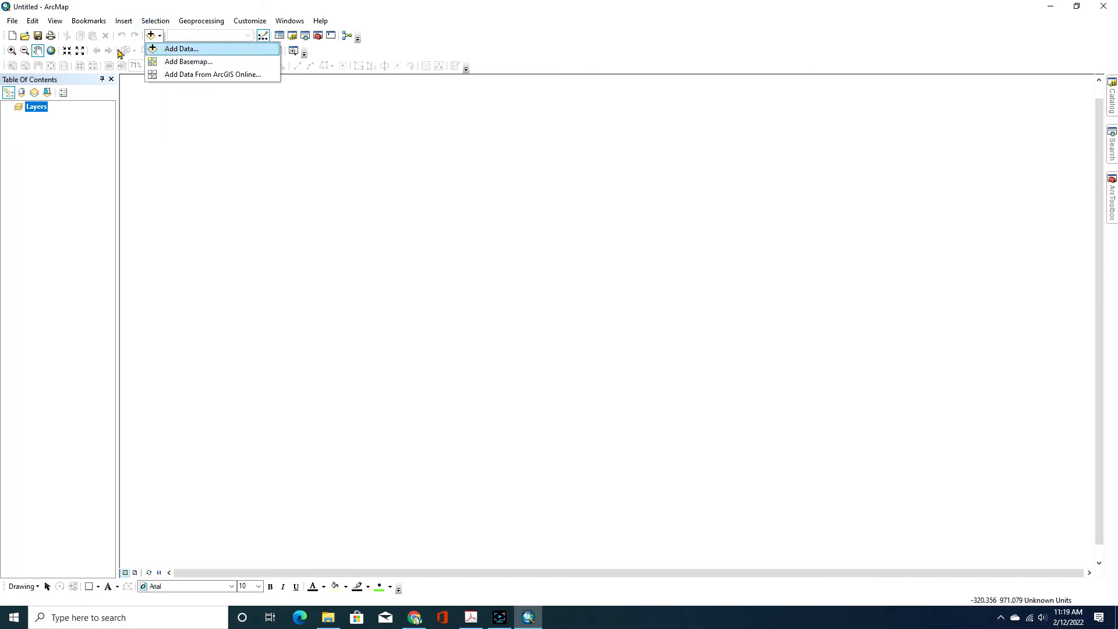
pyautogui.click(13, 22)
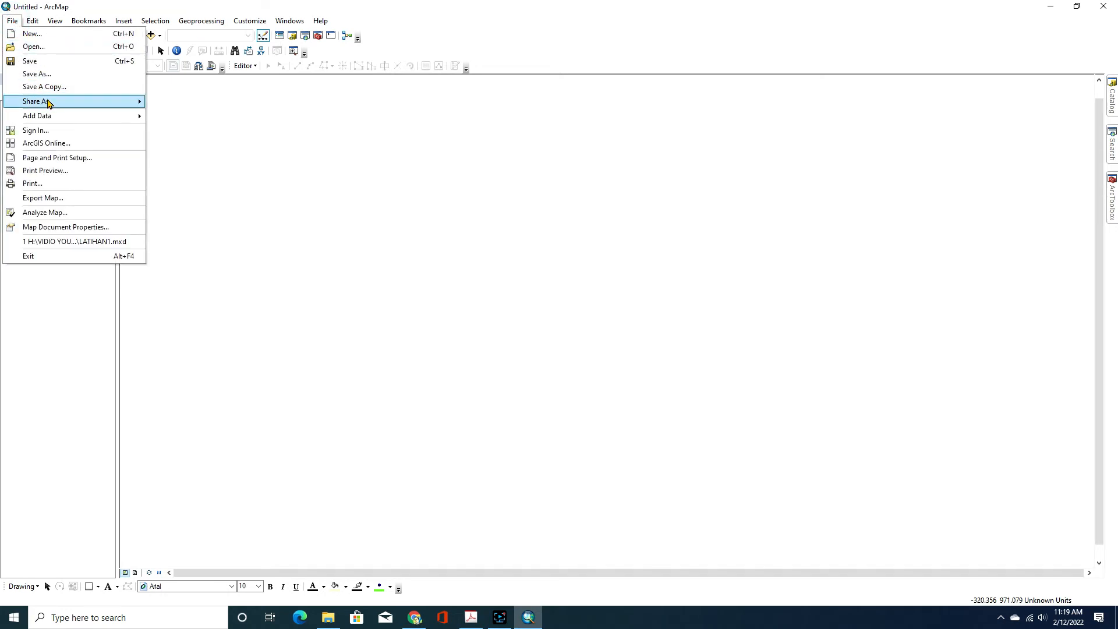
pyautogui.moveTo(49, 115)
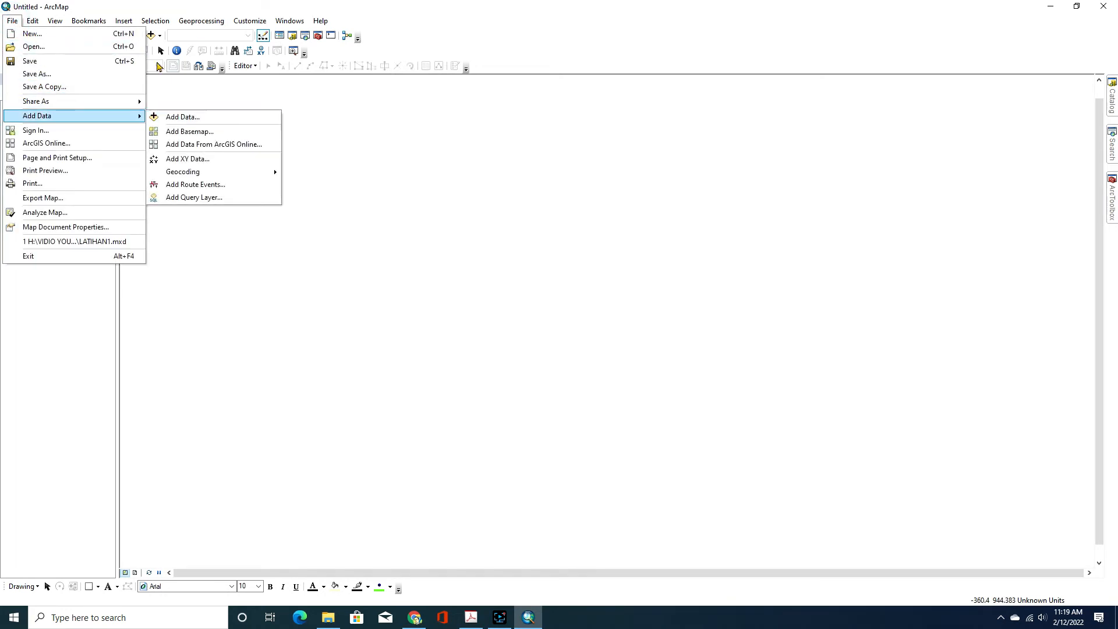
pyautogui.click(186, 9)
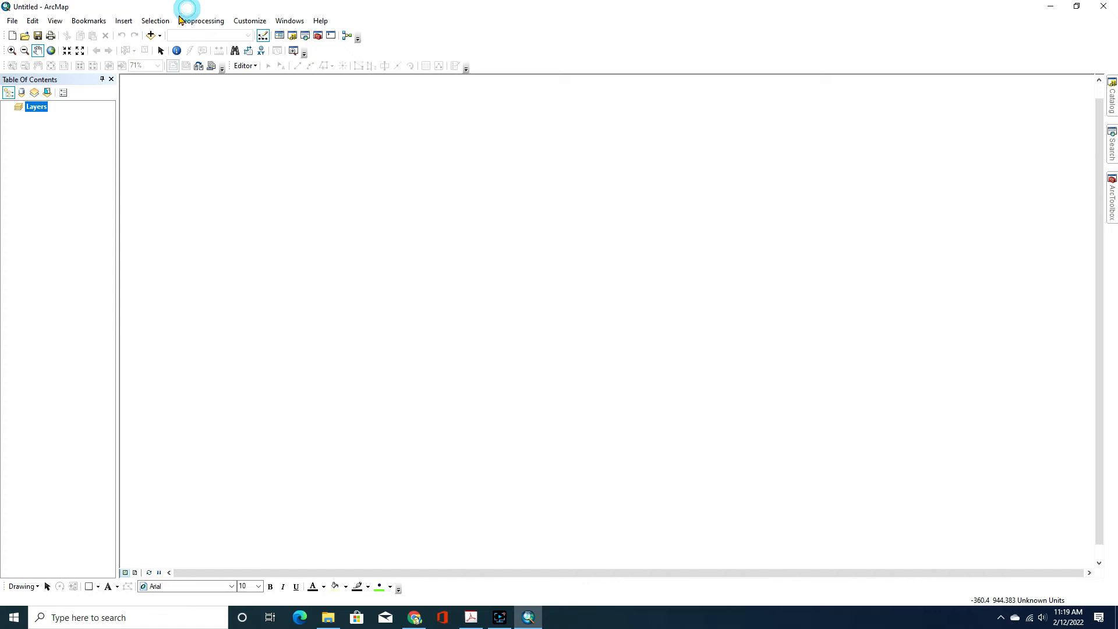
# Connect the folder H:\VIDIO YOUTUBE from the Add Data dialog and go up to the Folder Connections level
pyautogui.click(151, 37)
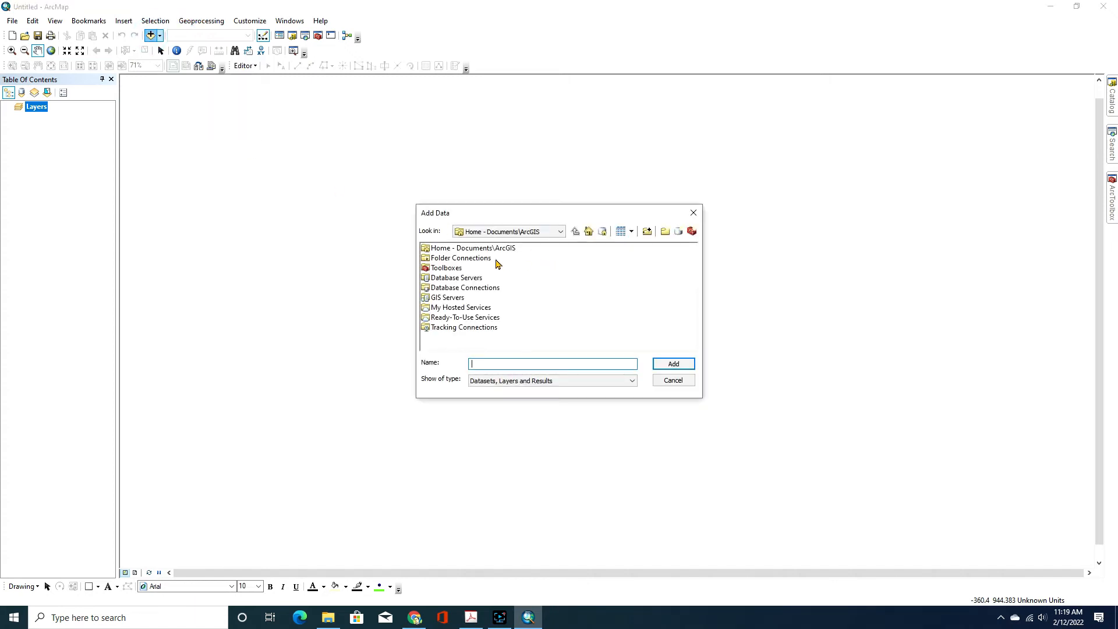
pyautogui.click(475, 257)
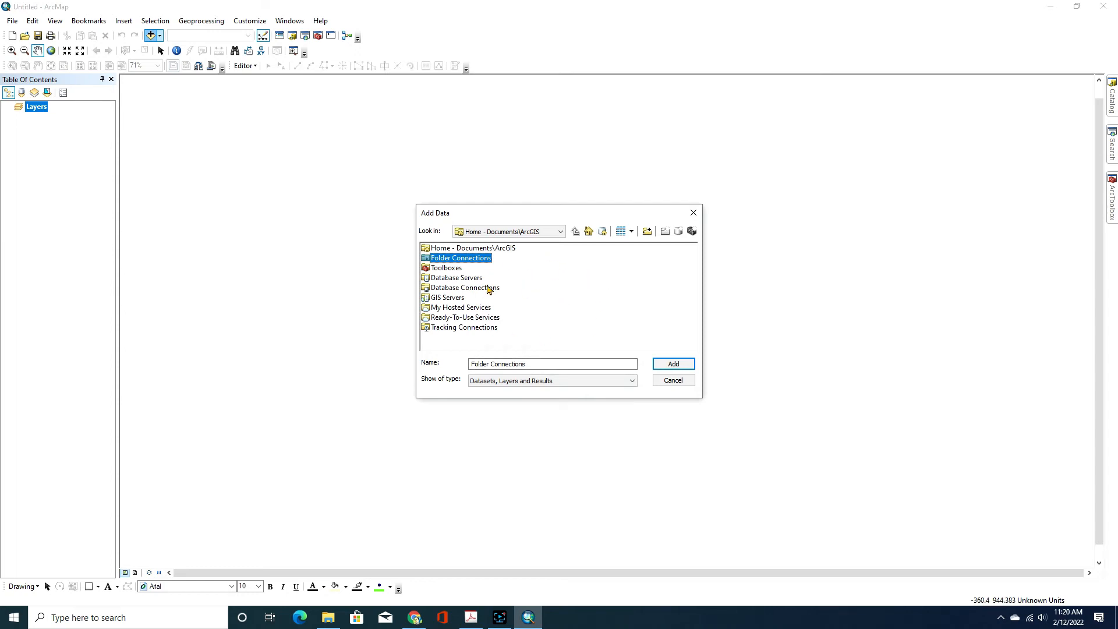
pyautogui.click(648, 233)
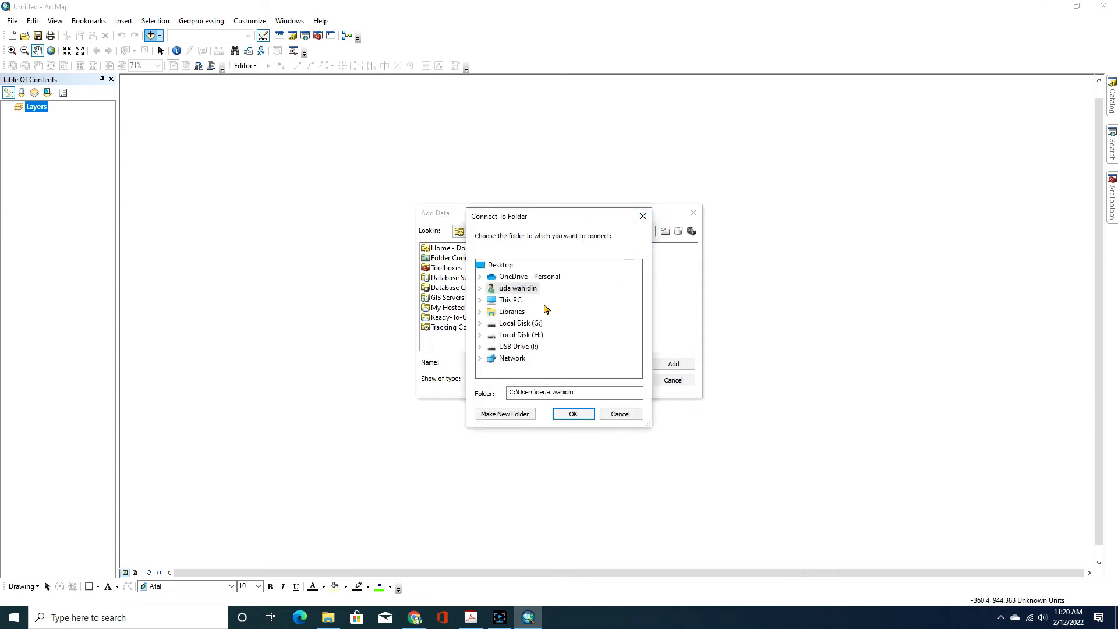
pyautogui.click(480, 300)
pyautogui.scroll(-1, 564, 312)
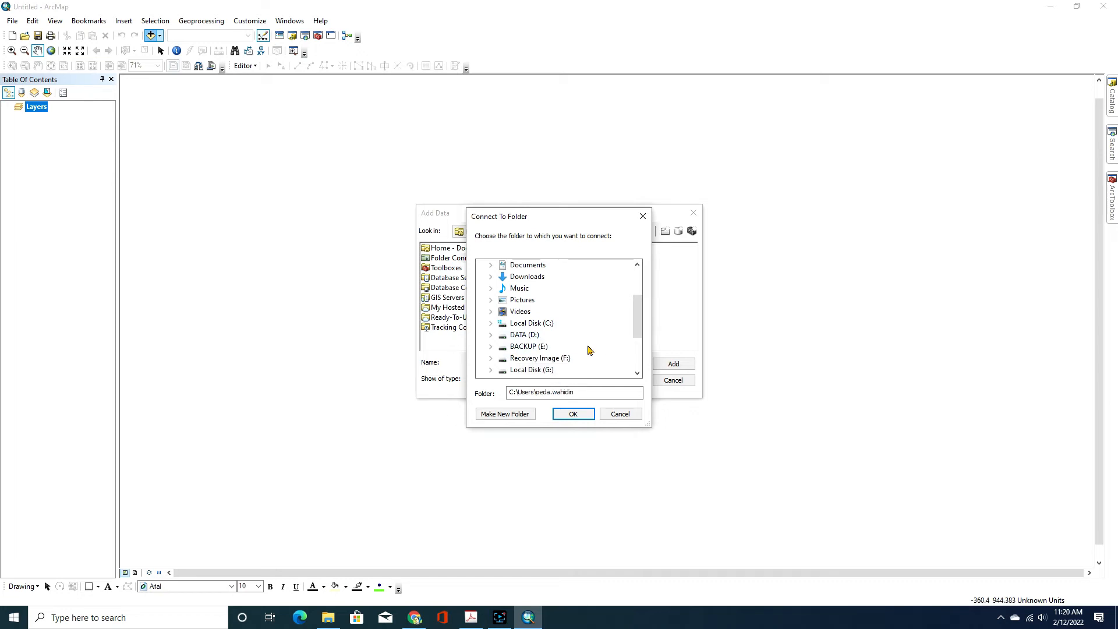
pyautogui.click(490, 324)
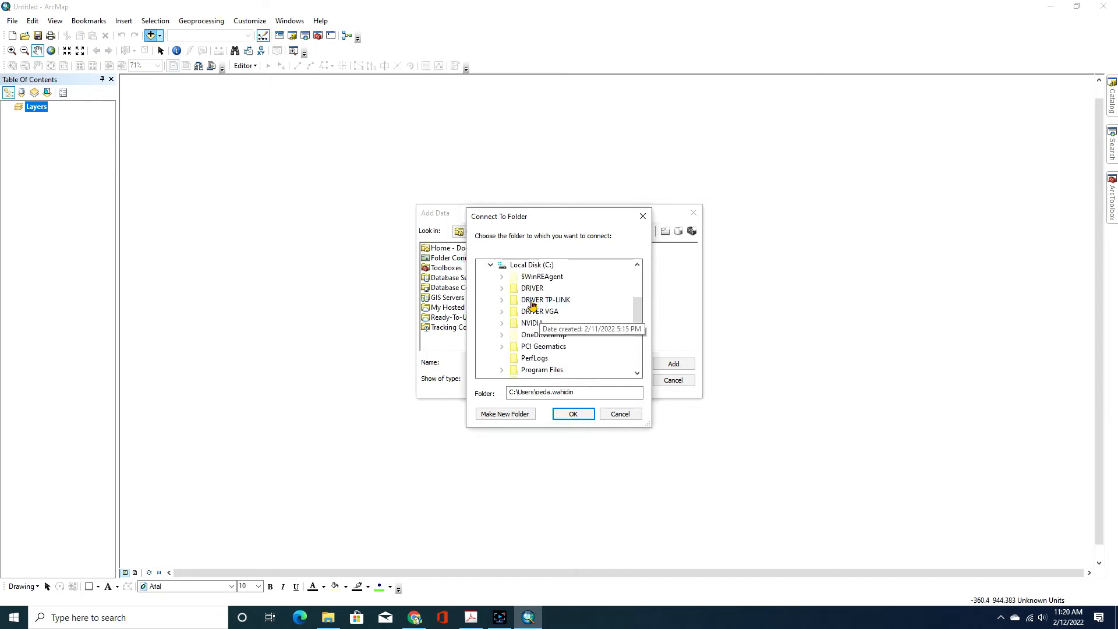
pyautogui.scroll(-4, 532, 309)
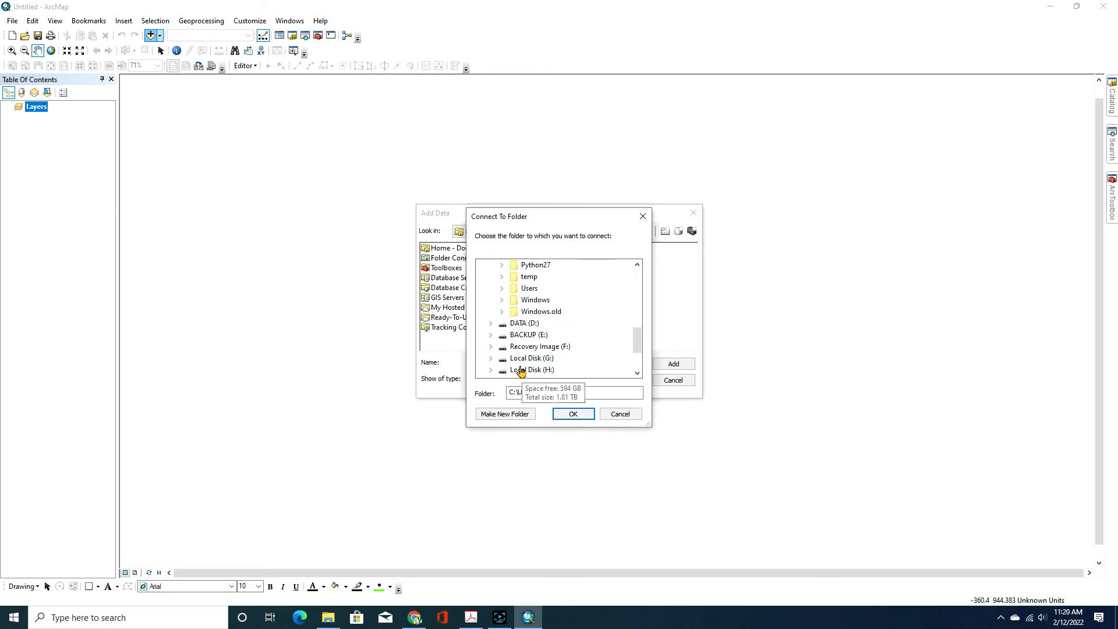
pyautogui.click(491, 371)
pyautogui.scroll(-2, 589, 320)
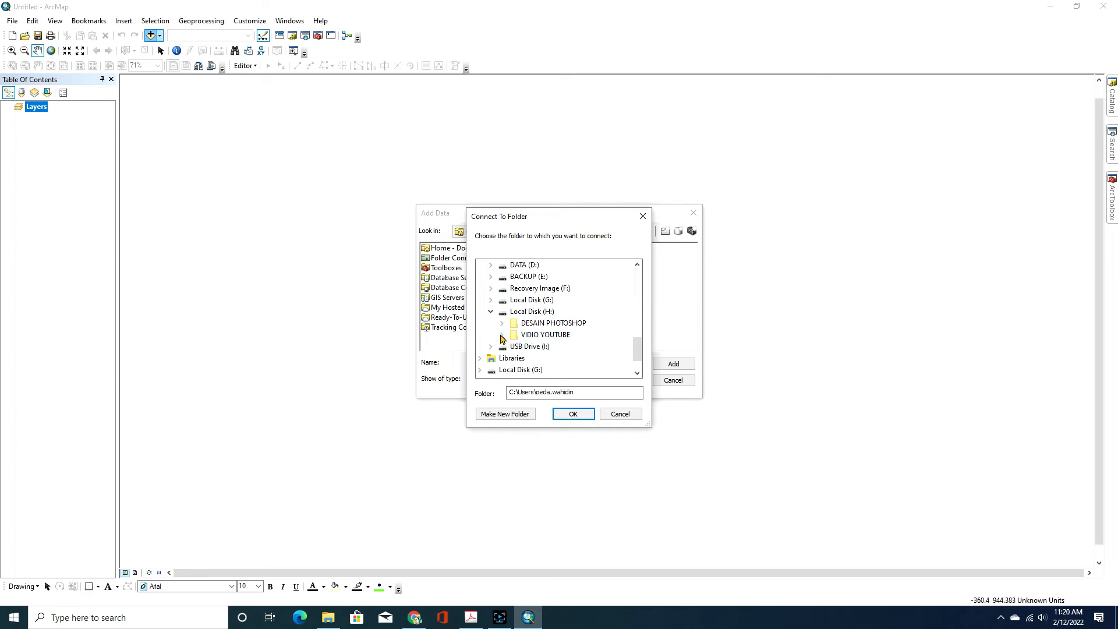
pyautogui.doubleClick(544, 336)
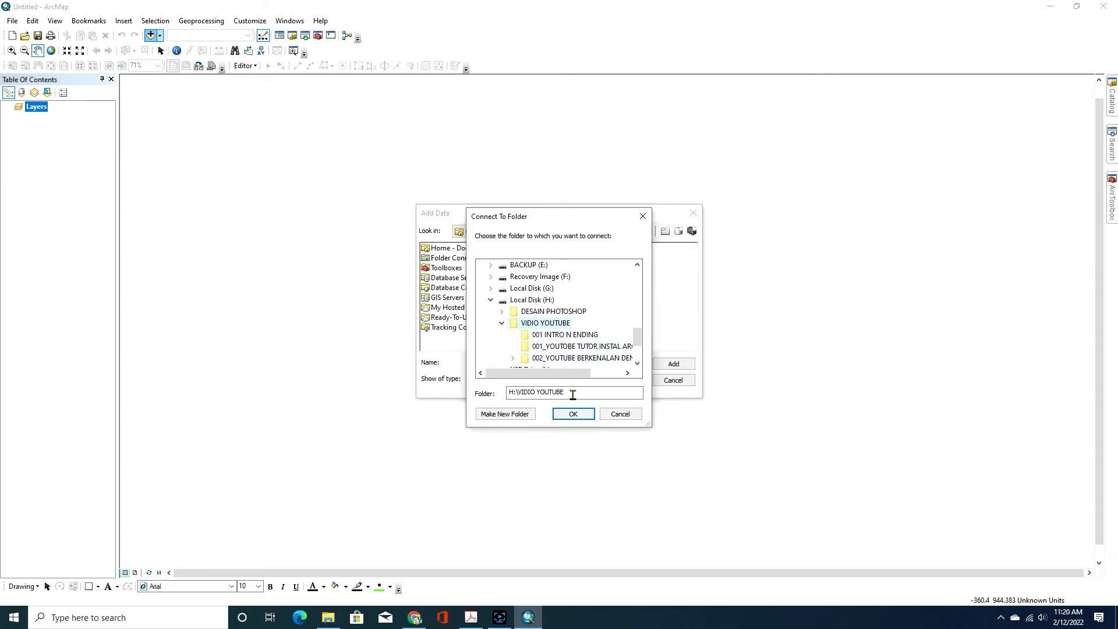
pyautogui.click(572, 416)
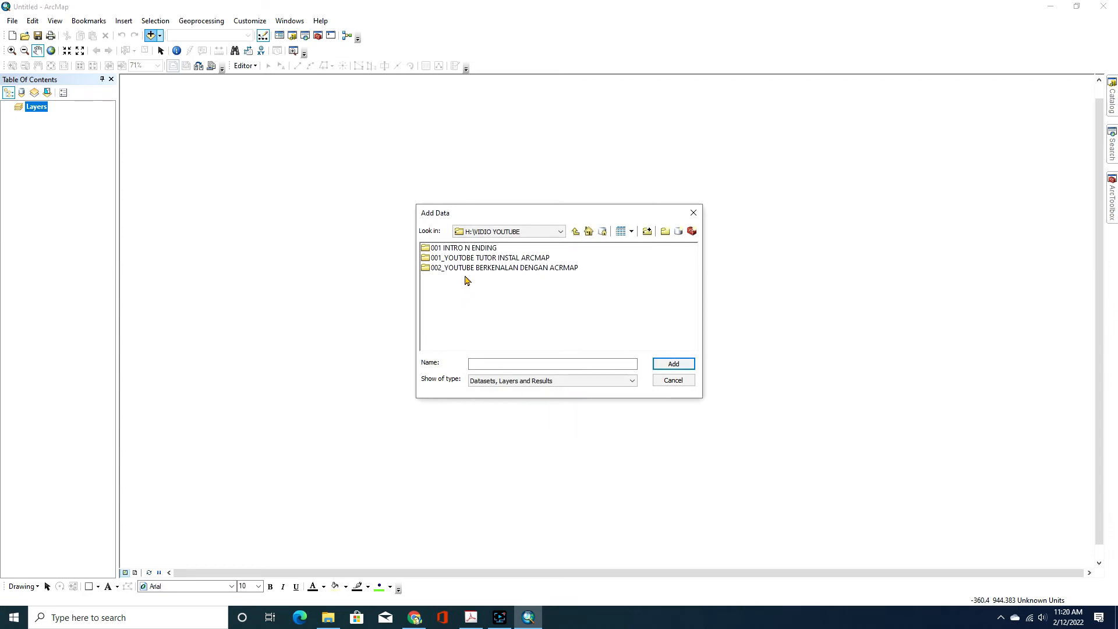
pyautogui.click(576, 233)
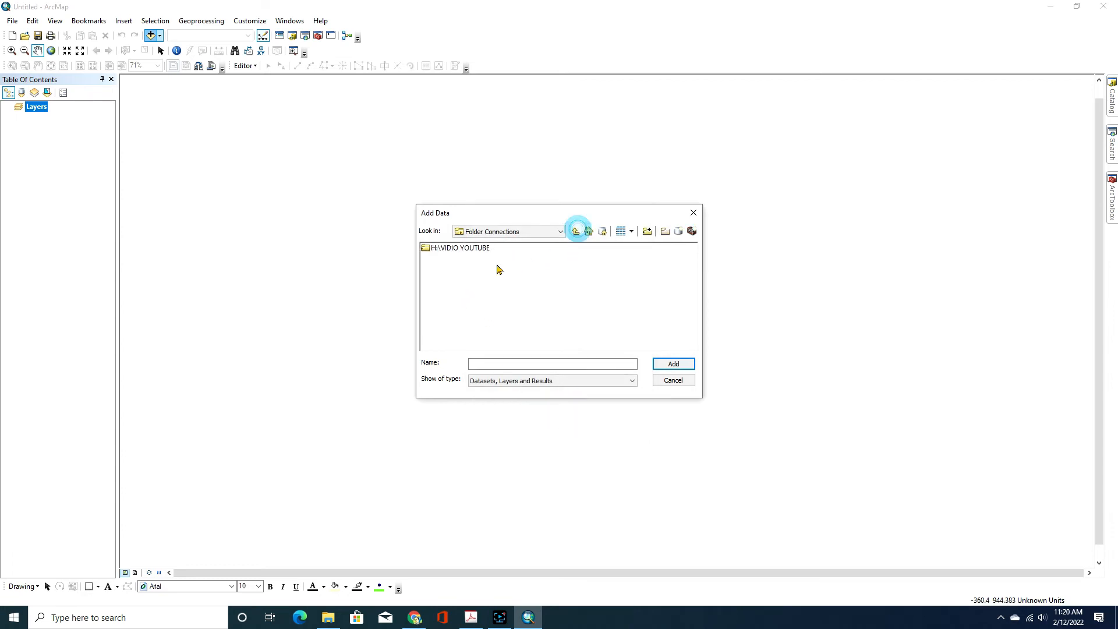
# Browse from Folder Connections through H:\VIDIO YOUTUBE, 002_YOUTUBE BERKENALAN DENGAN ACRMAP and BAHAN DATA to the data vektor folder
pyautogui.click(575, 232)
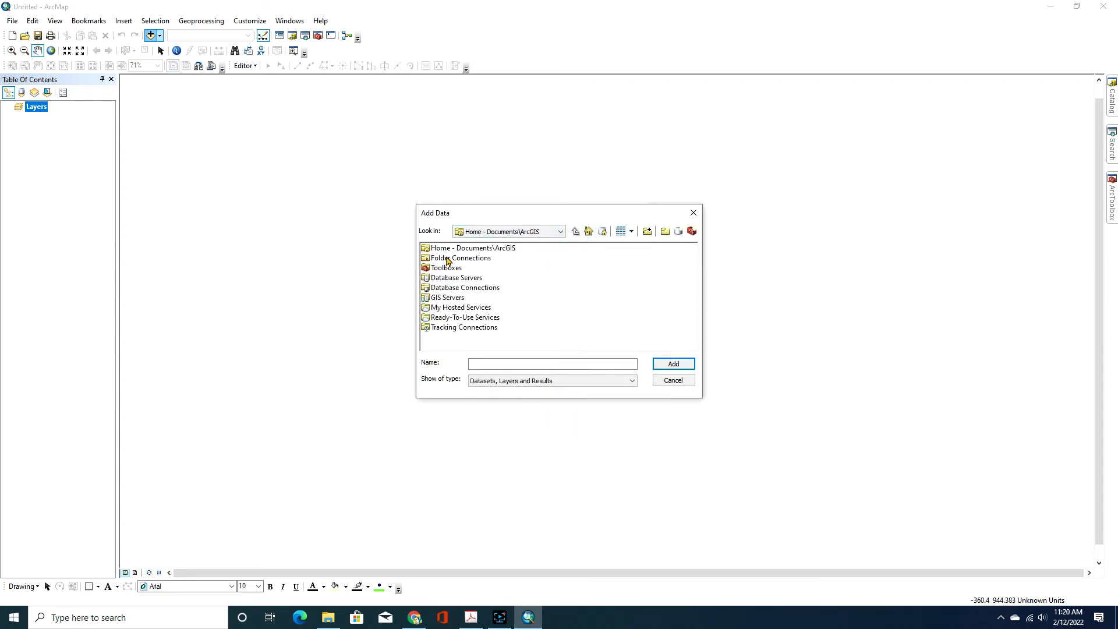
pyautogui.doubleClick(465, 260)
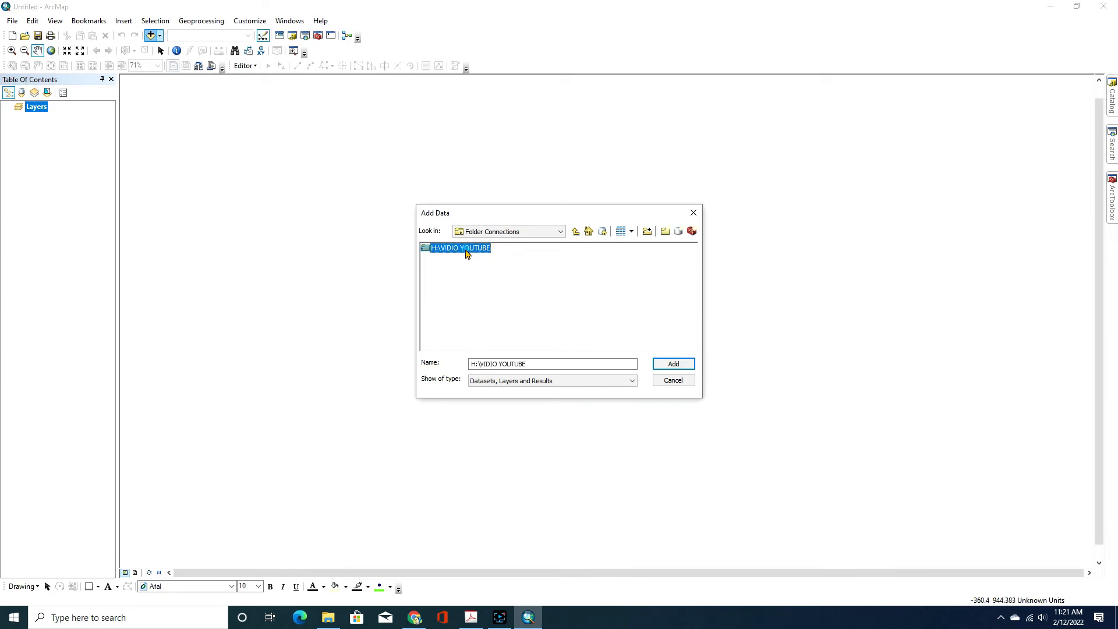
pyautogui.doubleClick(462, 251)
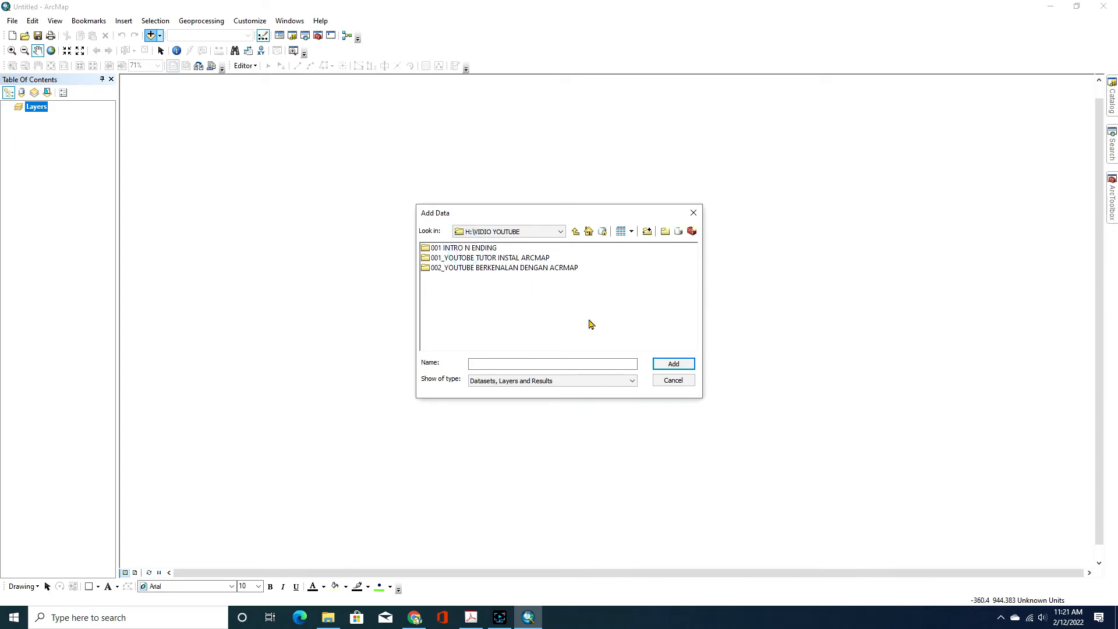
pyautogui.doubleClick(498, 269)
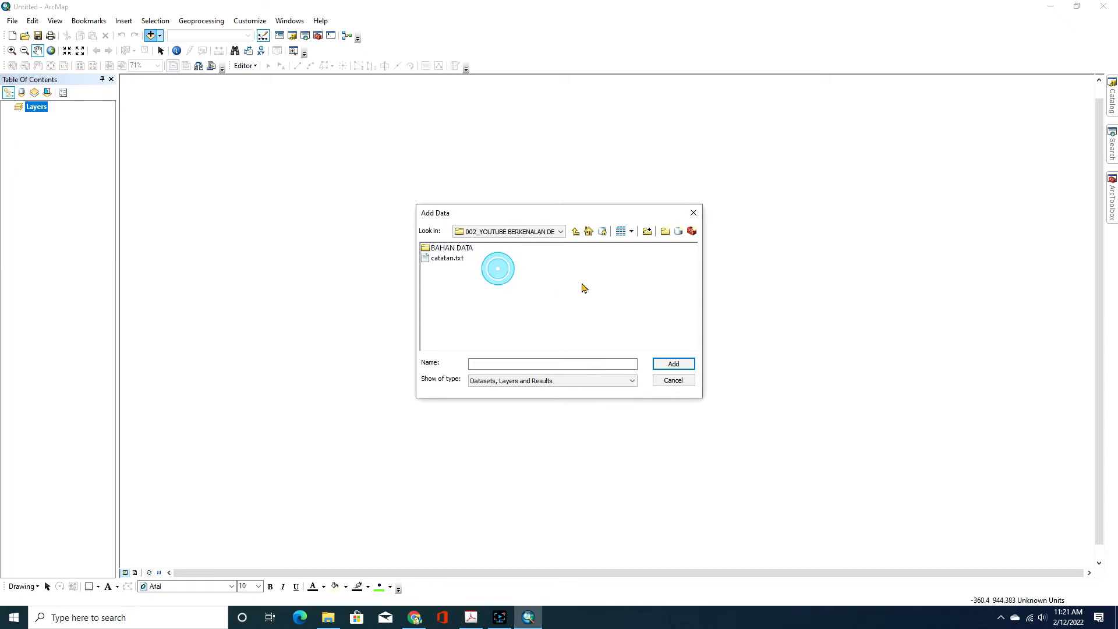
pyautogui.click(460, 253)
pyautogui.doubleClick(460, 253)
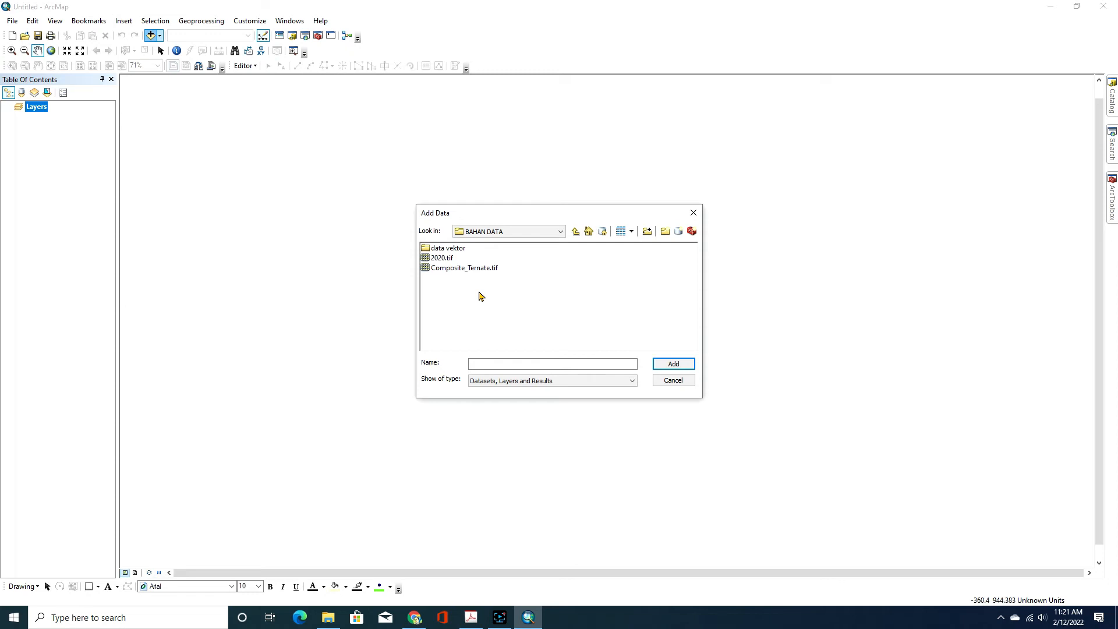
pyautogui.doubleClick(447, 250)
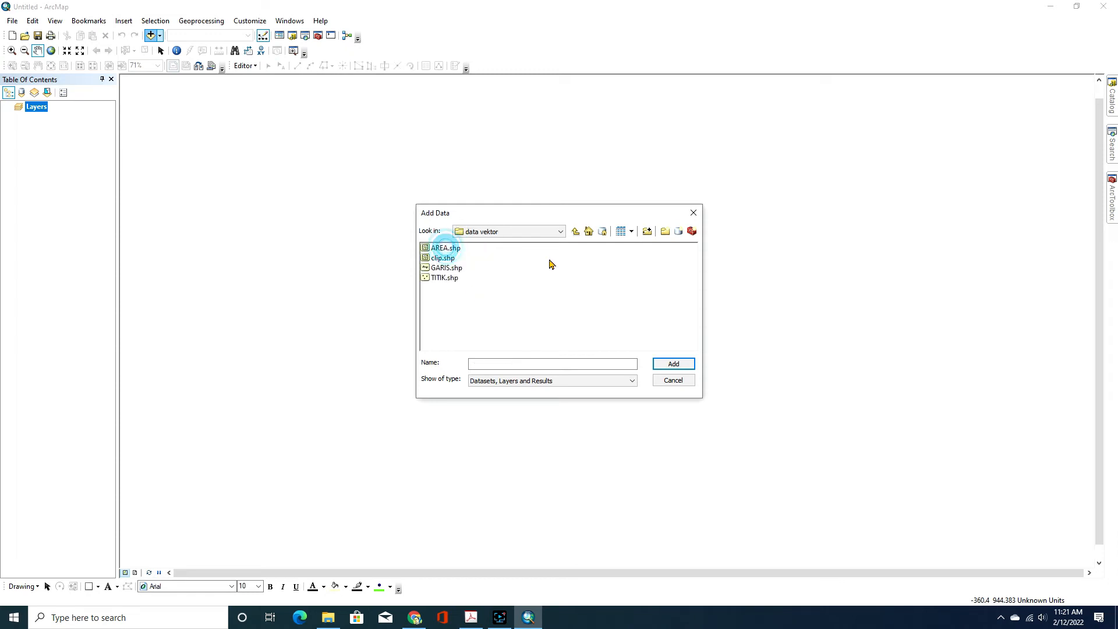
# Try selecting TITIK.shp, GARIS.shp and AREA.shp together as a multiple selection, clearing it each time
pyautogui.click(441, 279)
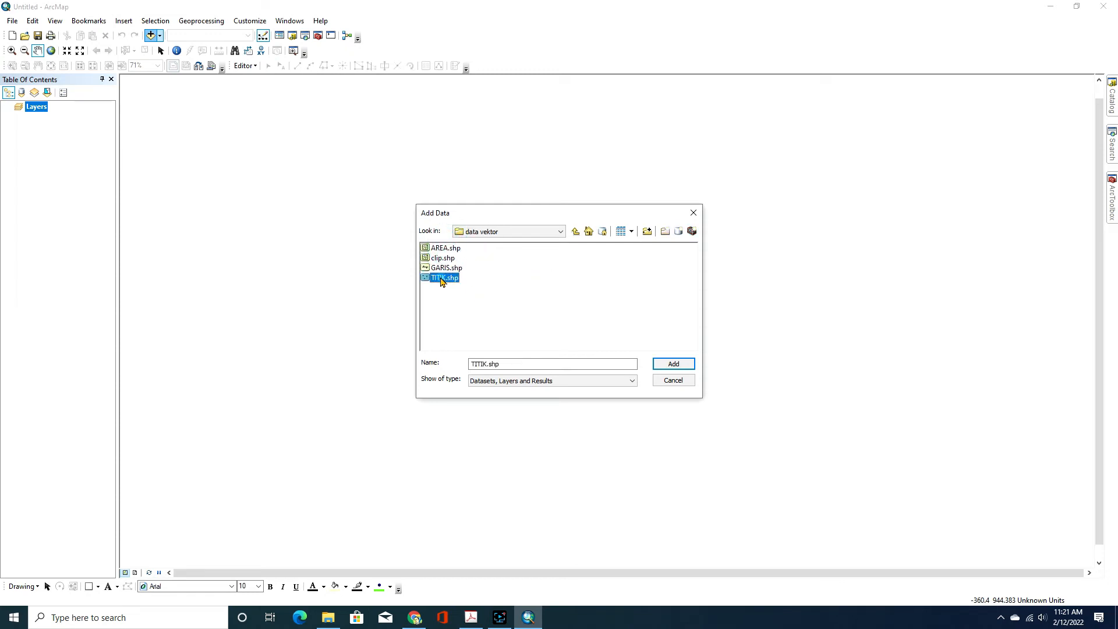
pyautogui.keyDown('ctrl'); pyautogui.click(460, 268); pyautogui.keyUp('ctrl')
pyautogui.keyDown('ctrl'); pyautogui.click(444, 248); pyautogui.keyUp('ctrl')
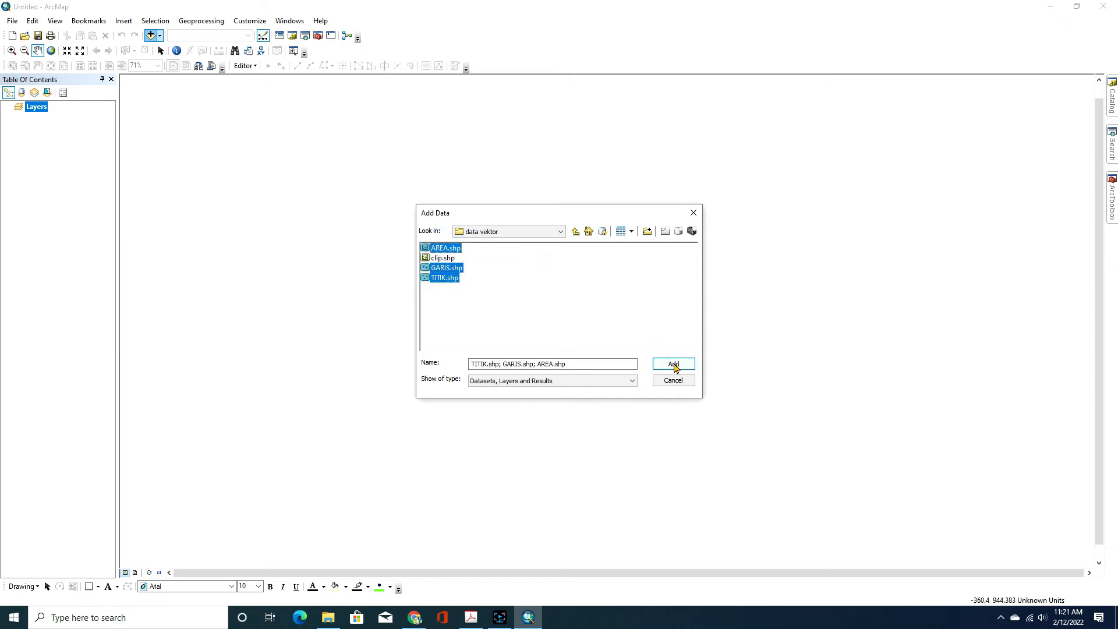
pyautogui.click(468, 291)
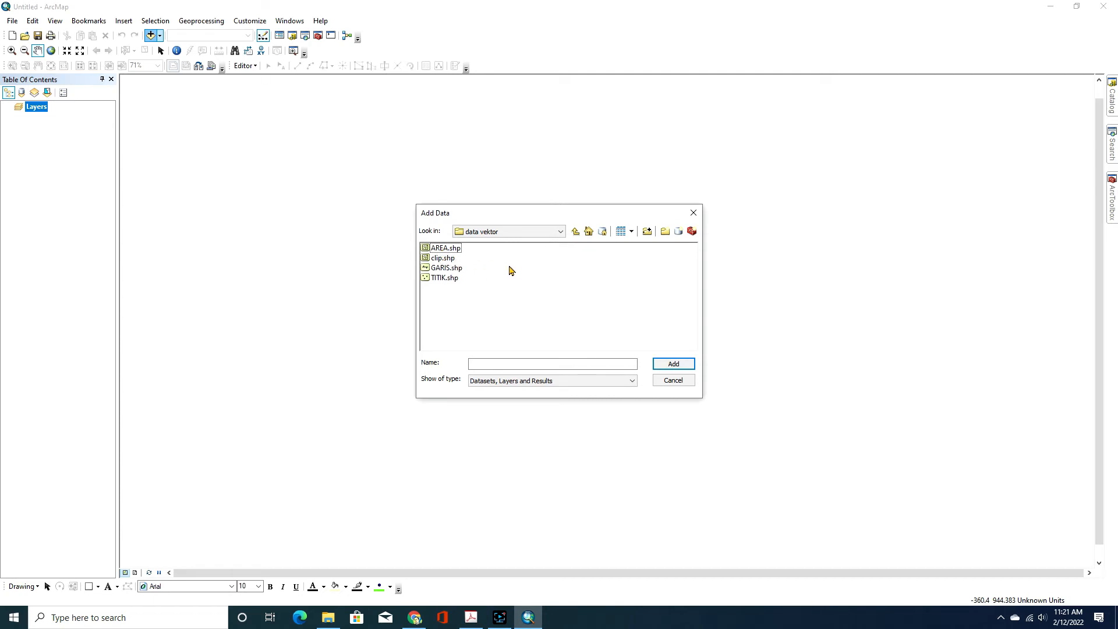
pyautogui.click(440, 279)
pyautogui.keyDown('ctrl'); pyautogui.click(451, 268); pyautogui.keyUp('ctrl')
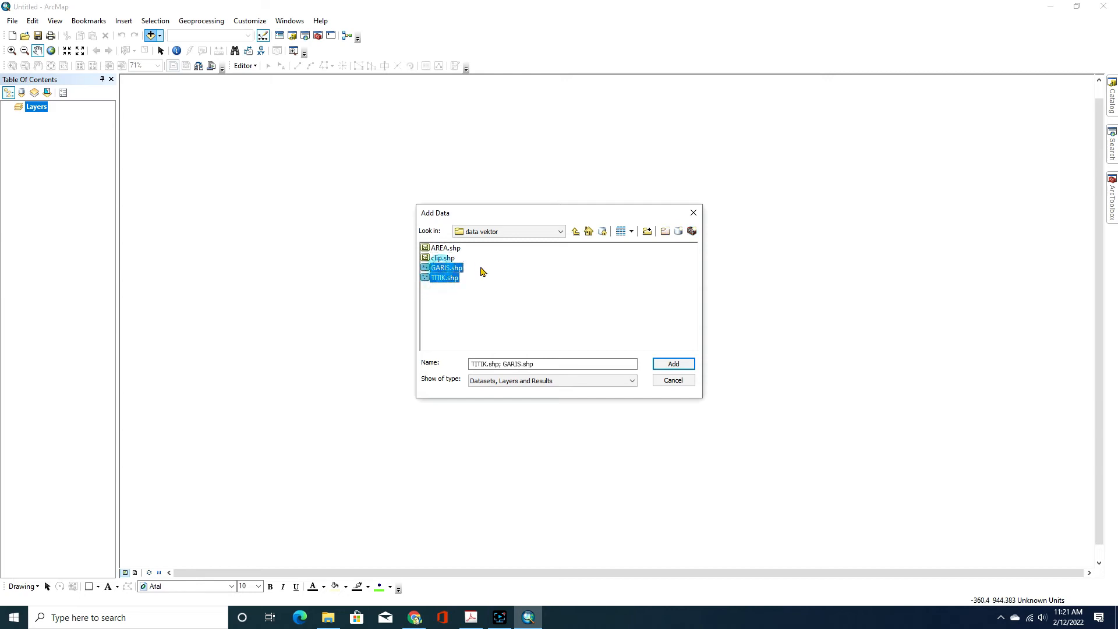
pyautogui.keyDown('ctrl'); pyautogui.click(444, 247); pyautogui.keyUp('ctrl')
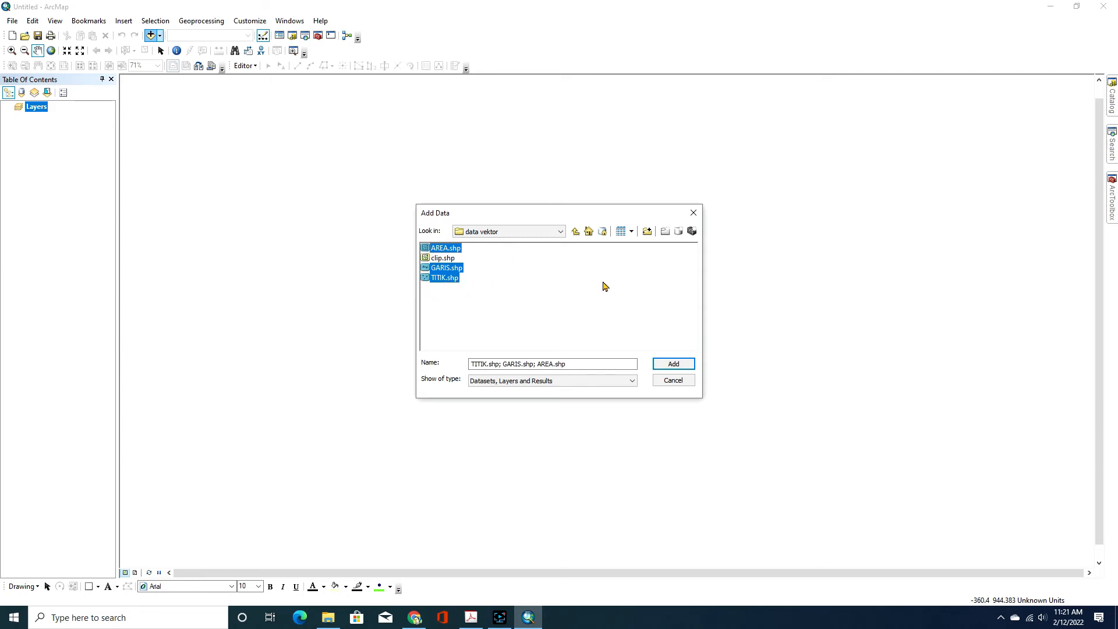
pyautogui.click(676, 364)
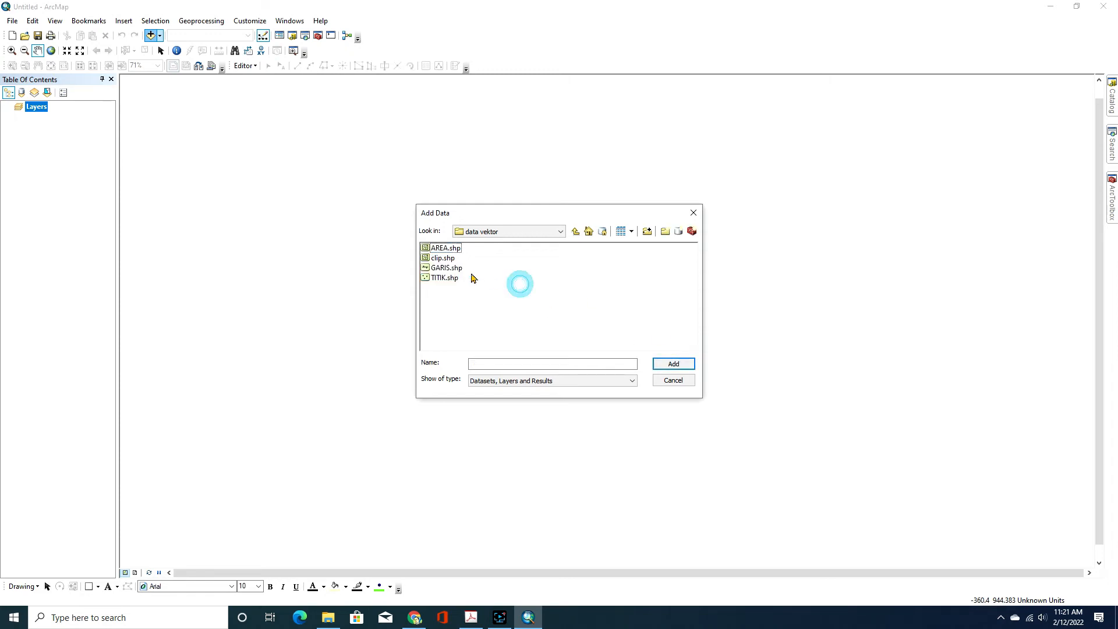
# Add the TITIK.shp and GARIS.shp shapefiles from the data vektor folder to the map
pyautogui.click(443, 279)
pyautogui.keyDown('shift'); pyautogui.click(442, 258); pyautogui.keyUp('shift')
pyautogui.click(674, 363)
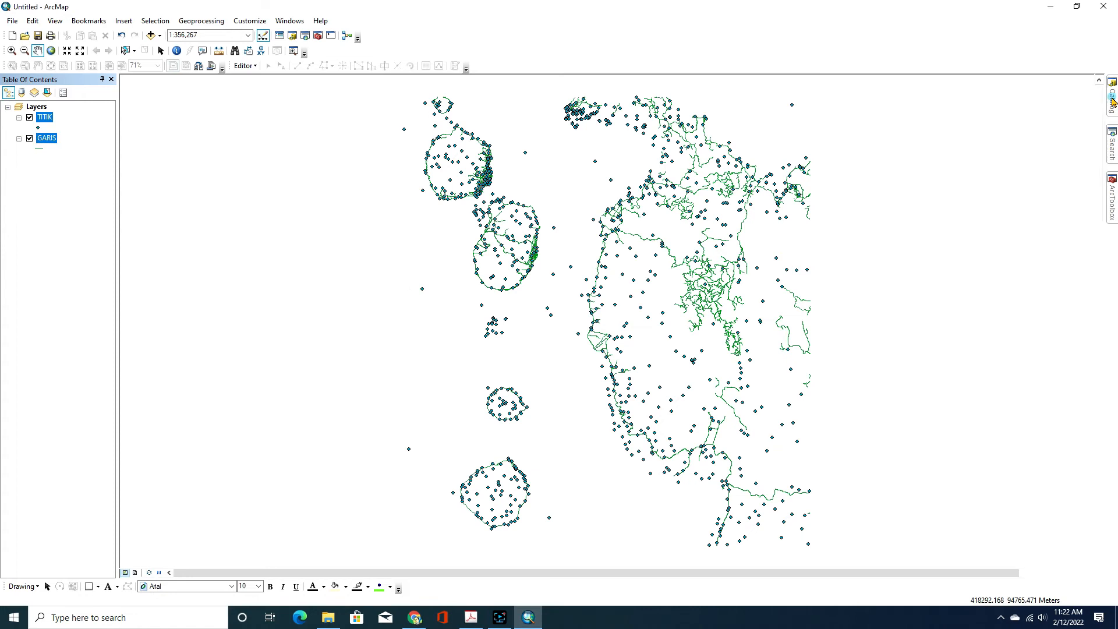
# Use the Catalog to find the data vektor folder under the connected H:\VIDIO YOUTUBE folder and add AREA.shp to the map
pyautogui.moveTo(1113, 102)
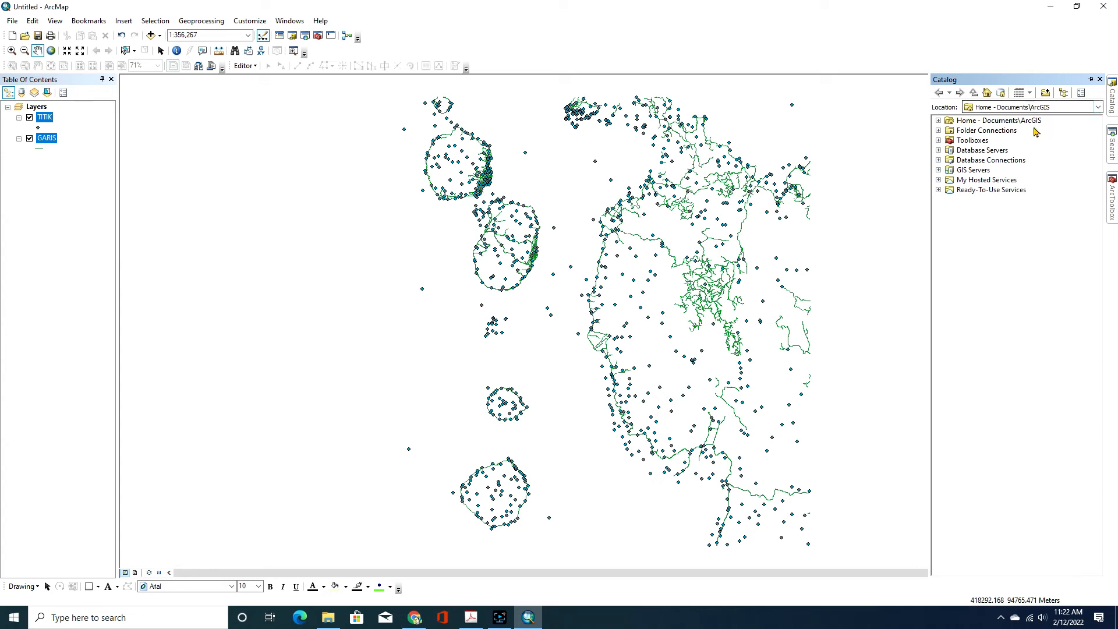
pyautogui.click(938, 131)
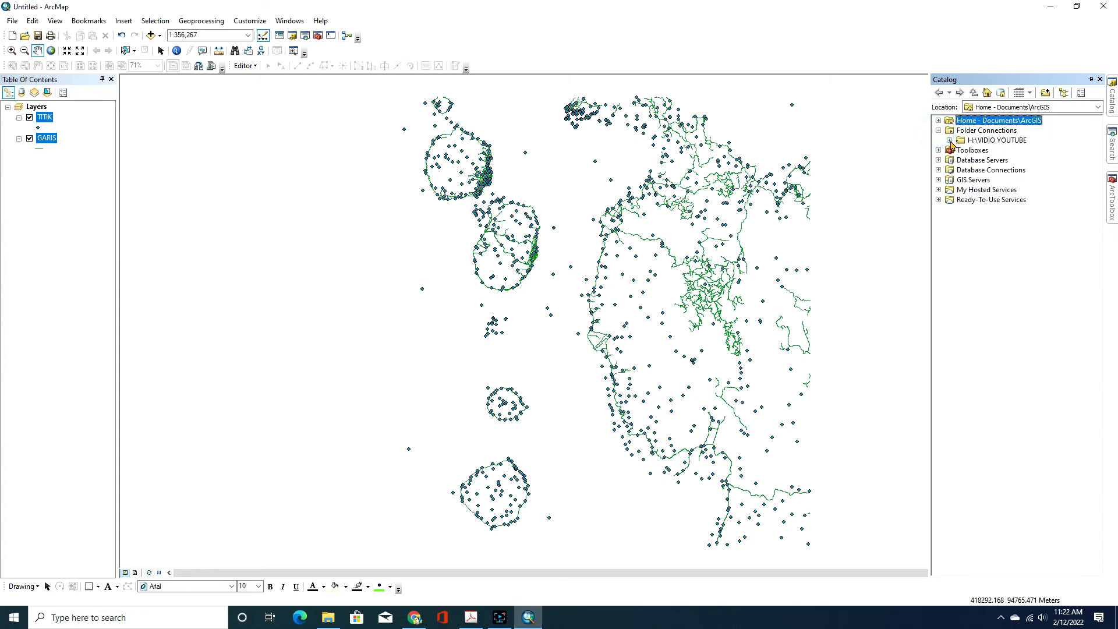
pyautogui.click(949, 141)
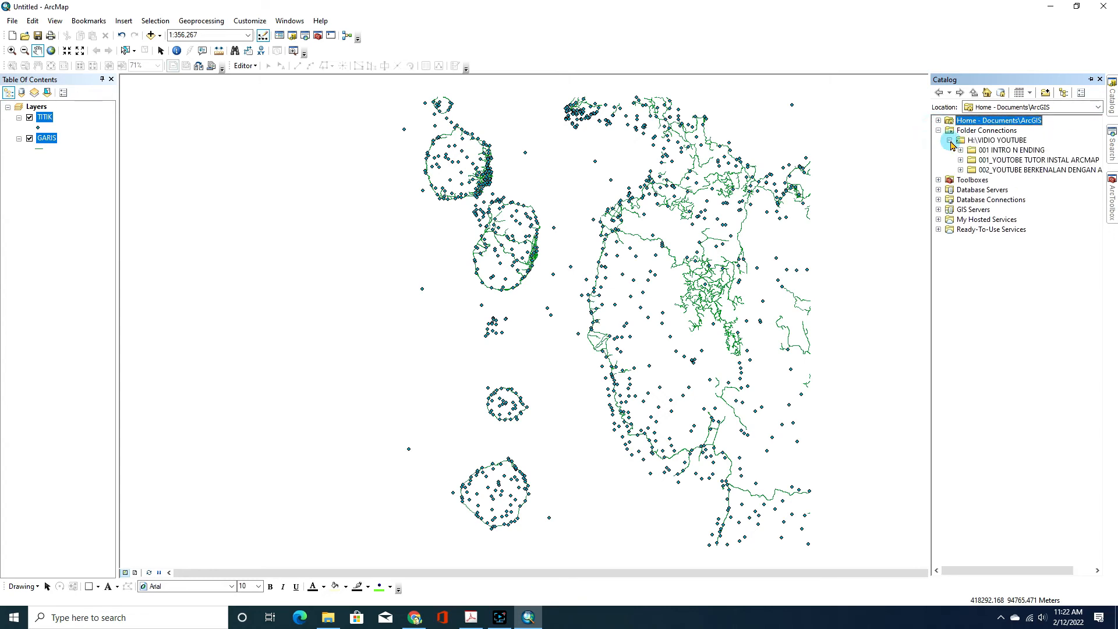
pyautogui.click(961, 170)
pyautogui.click(971, 180)
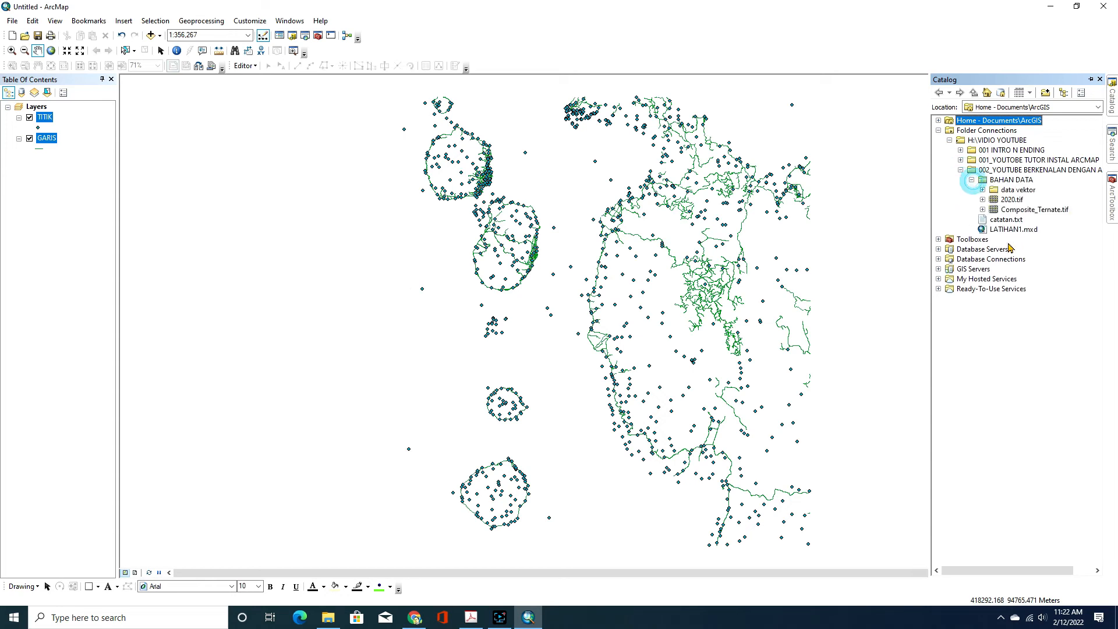
pyautogui.click(983, 190)
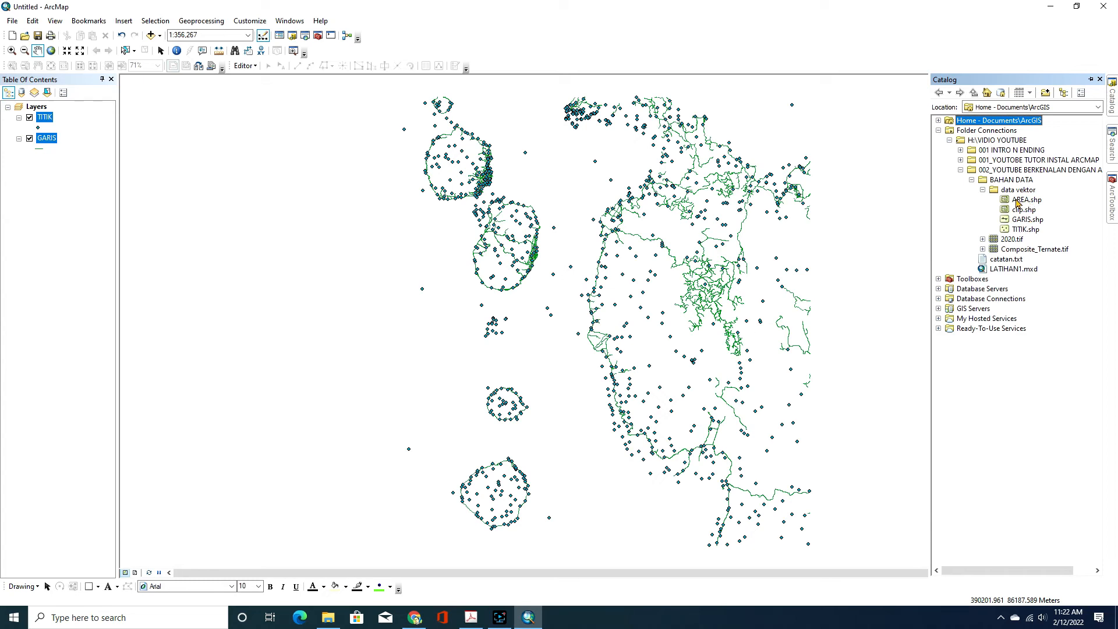
pyautogui.moveTo(1023, 202); pyautogui.dragTo(557, 219)
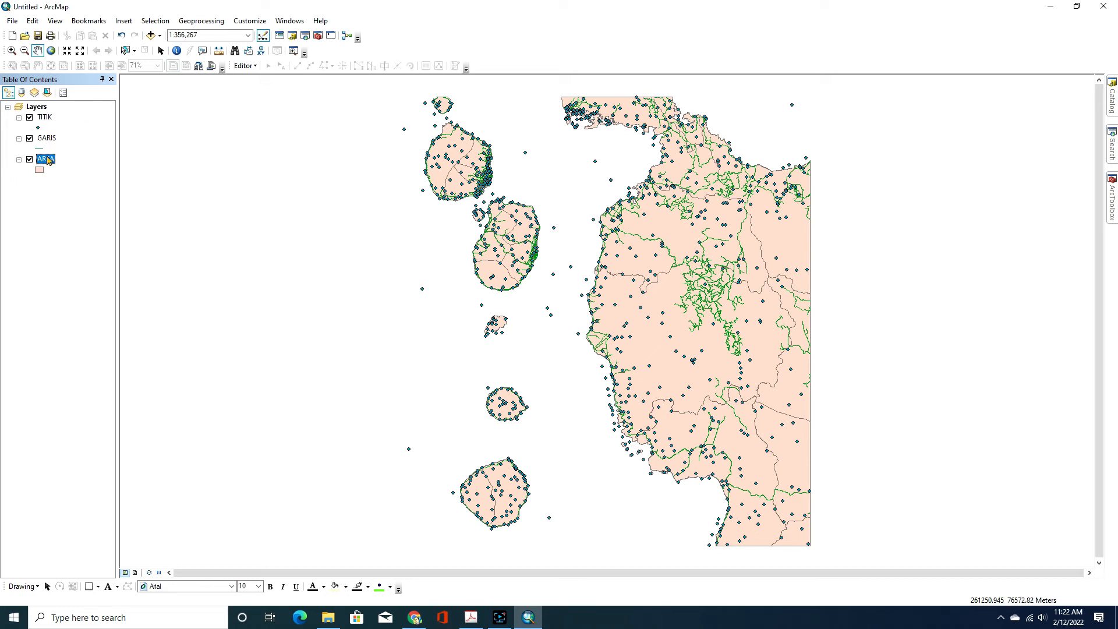
# Move the TITIK layer below AREA to see the effect of drawing order, and return it above GARIS
pyautogui.click(46, 118)
pyautogui.click(47, 120)
pyautogui.moveTo(44, 119); pyautogui.dragTo(37, 173)
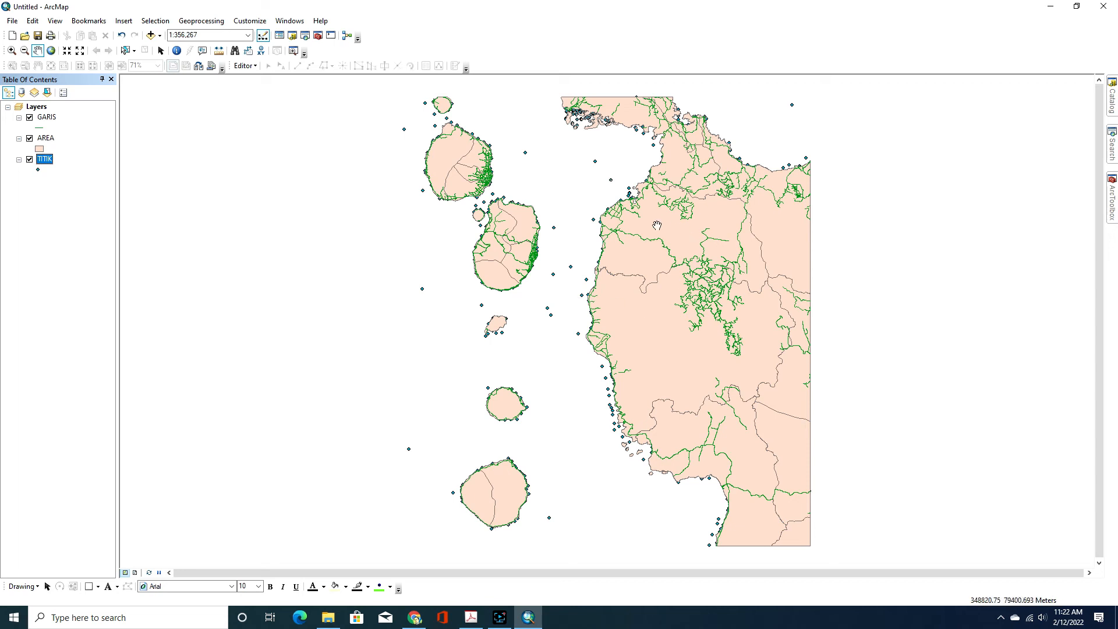
pyautogui.moveTo(665, 180); pyautogui.dragTo(625, 235)
pyautogui.moveTo(587, 288); pyautogui.dragTo(611, 231)
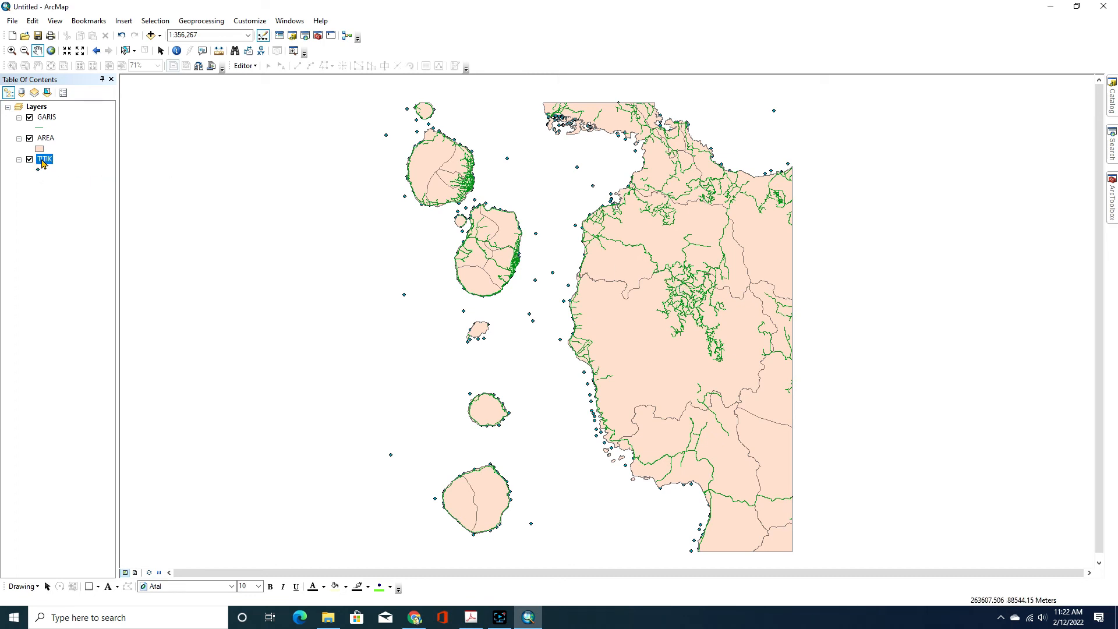
pyautogui.moveTo(42, 164)
pyautogui.mouseDown()
pyautogui.moveTo(47, 116)
pyautogui.moveTo(51, 134)
pyautogui.mouseUp()
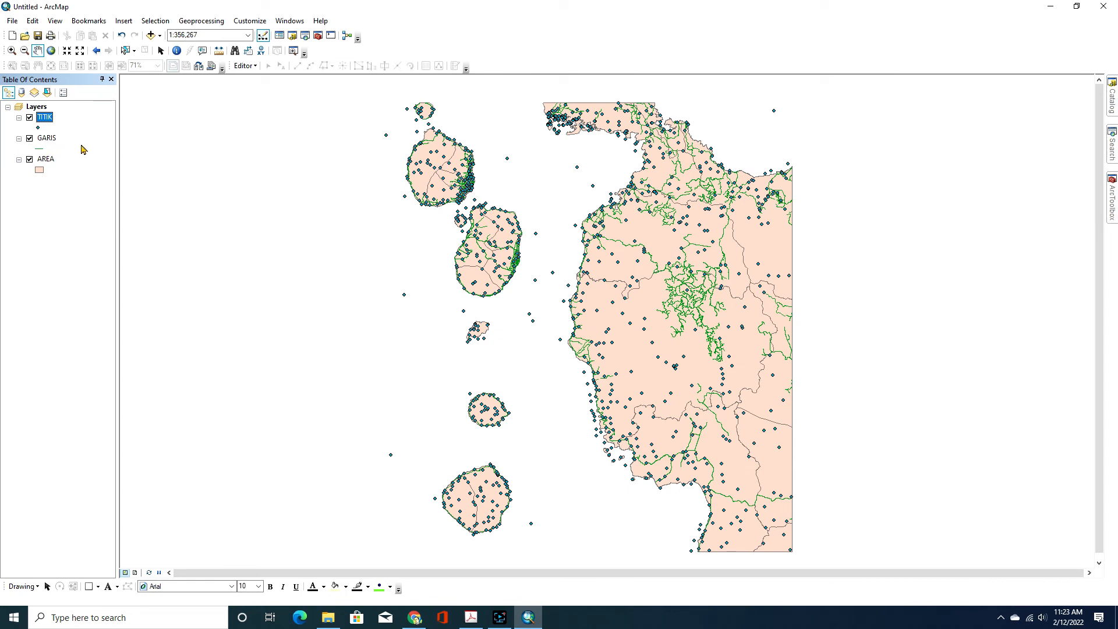
# Move the GARIS layer below AREA and restore it to its place between TITIK and AREA
pyautogui.click(48, 140)
pyautogui.moveTo(46, 139); pyautogui.dragTo(43, 169)
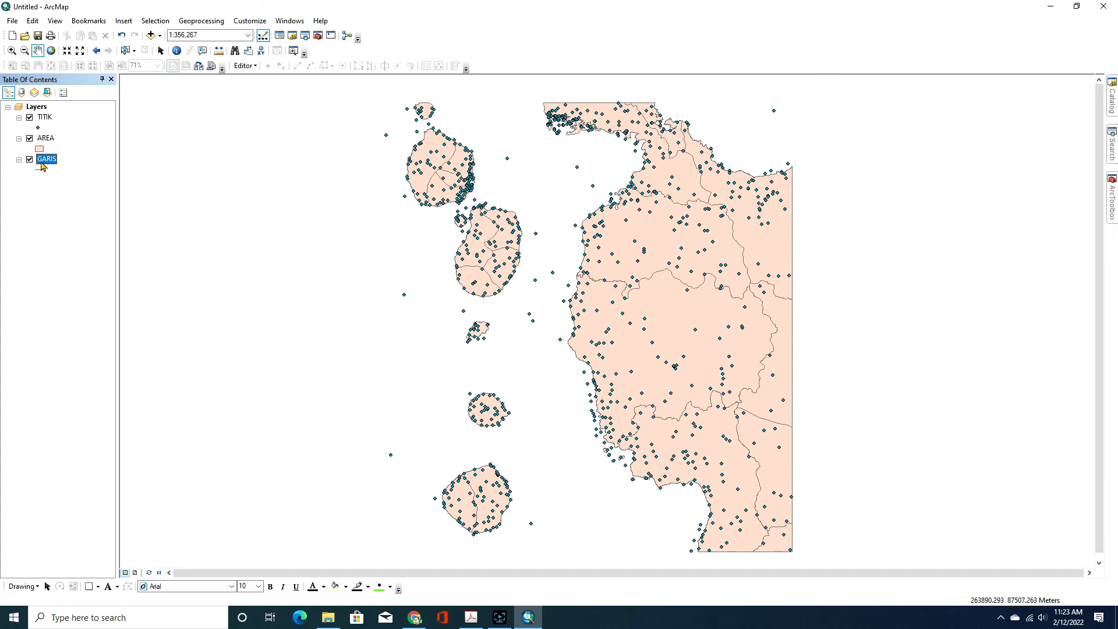
pyautogui.moveTo(45, 166); pyautogui.dragTo(38, 140)
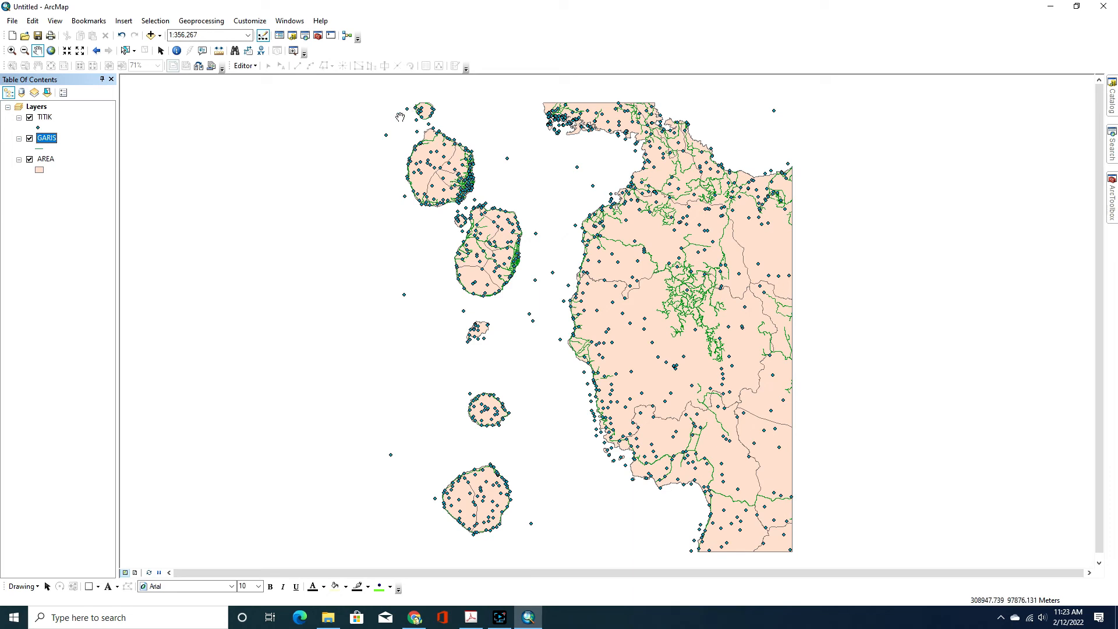
# Examine the point, line and area data on the islands and coastline at several map scales
pyautogui.scroll(2, 400, 117)
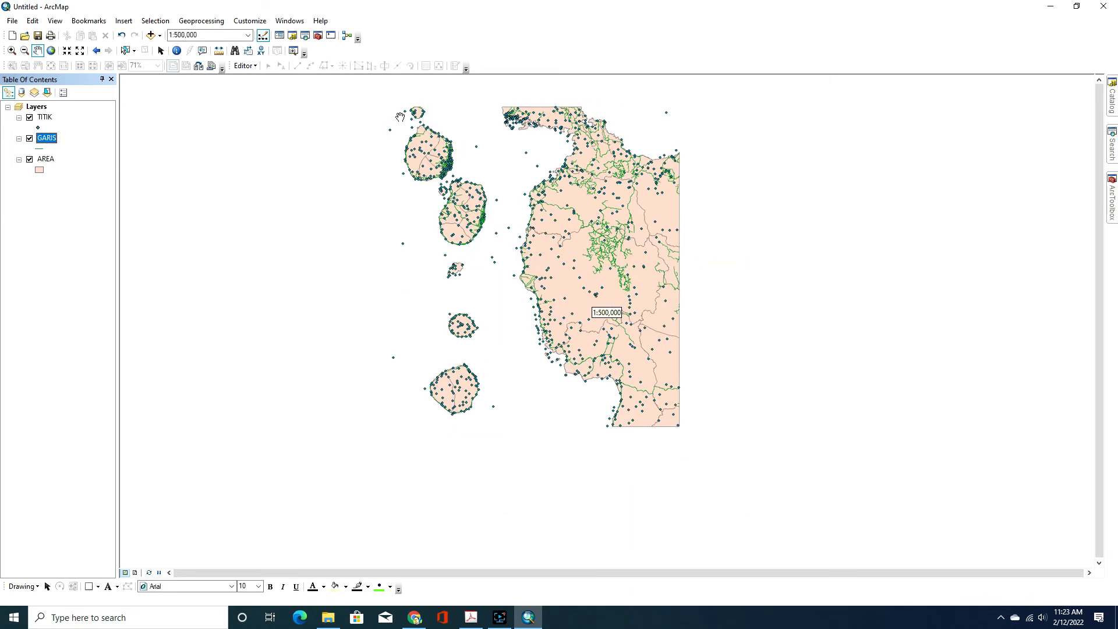
pyautogui.scroll(-4, 400, 117)
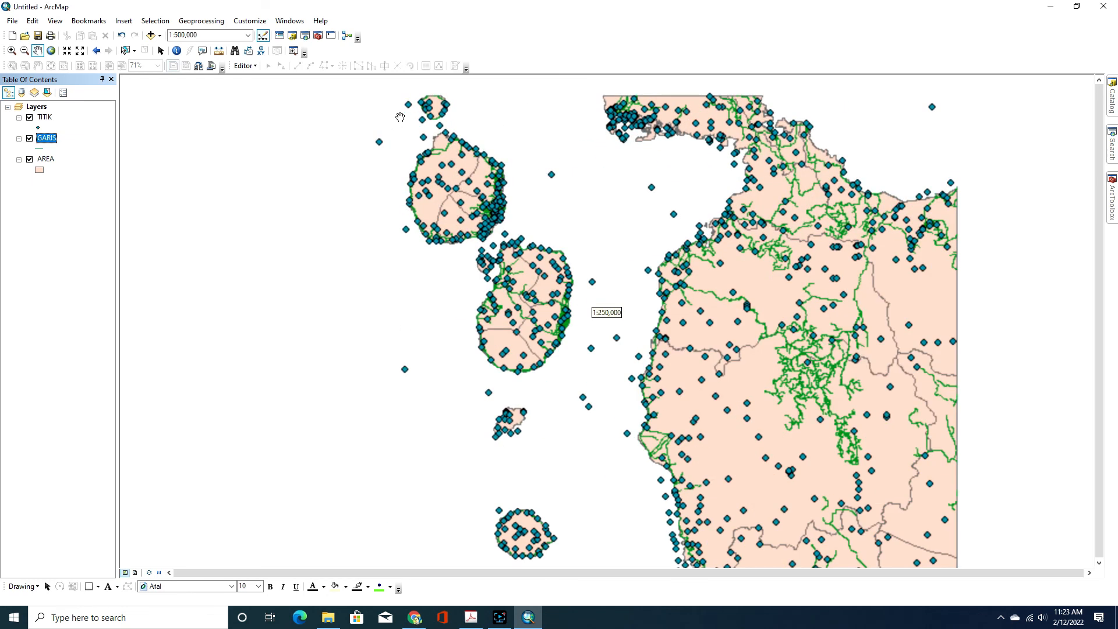
pyautogui.scroll(-2, 400, 117)
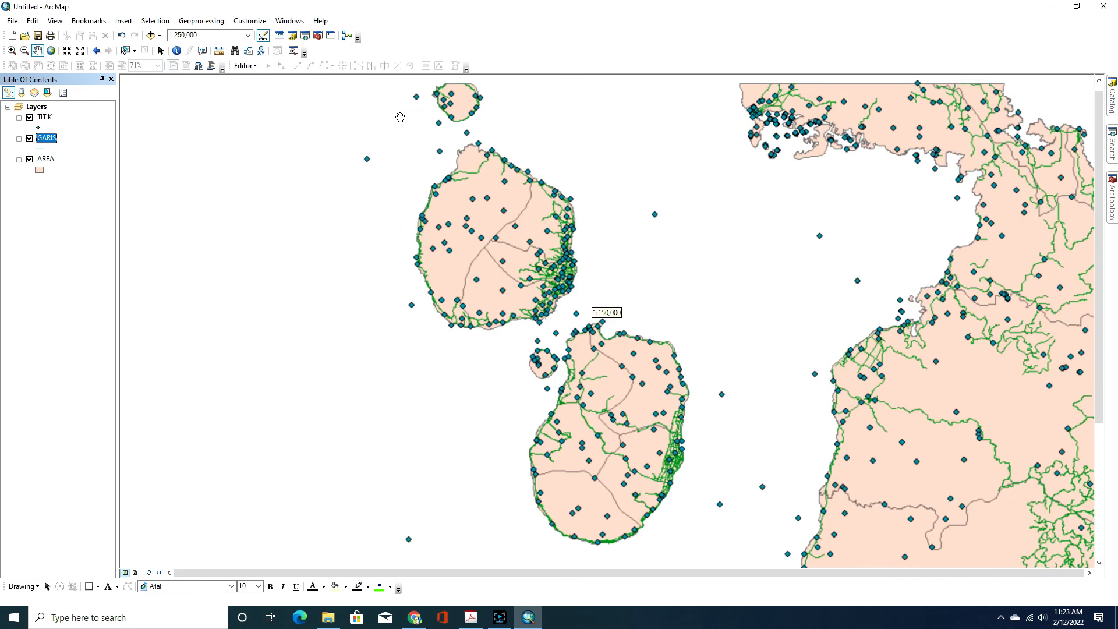
pyautogui.scroll(-2, 444, 169)
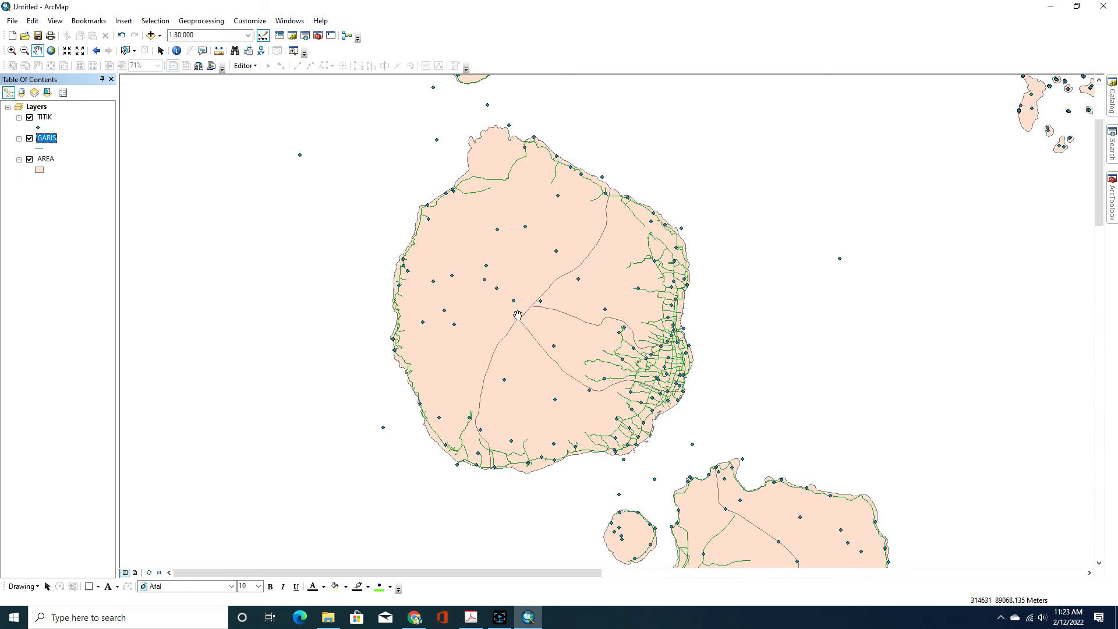
pyautogui.scroll(-2, 518, 315)
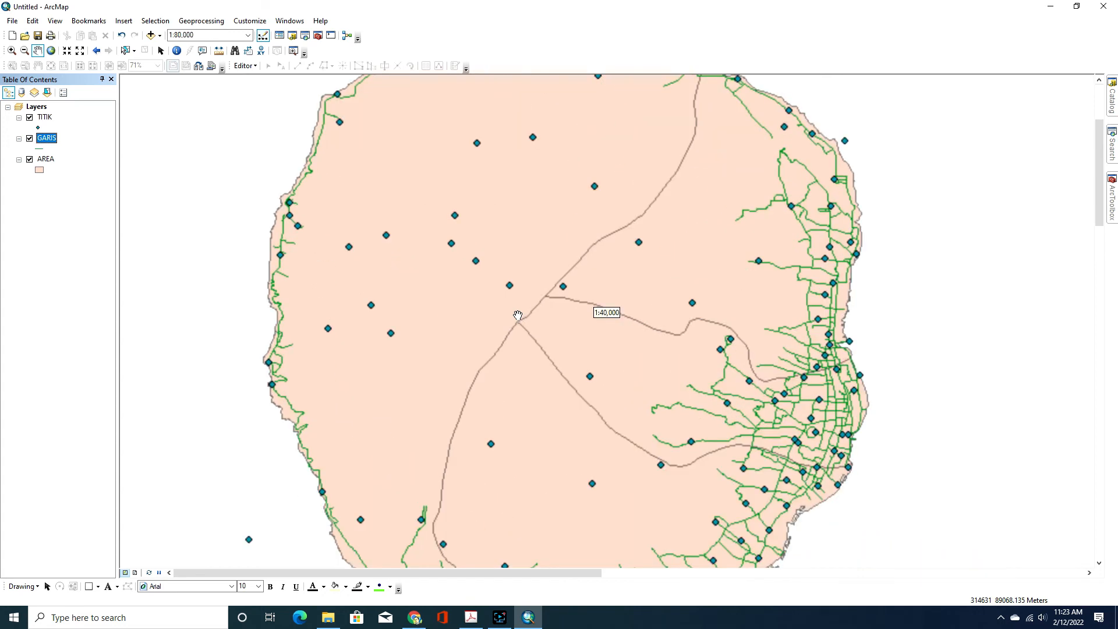
pyautogui.scroll(3, 518, 315)
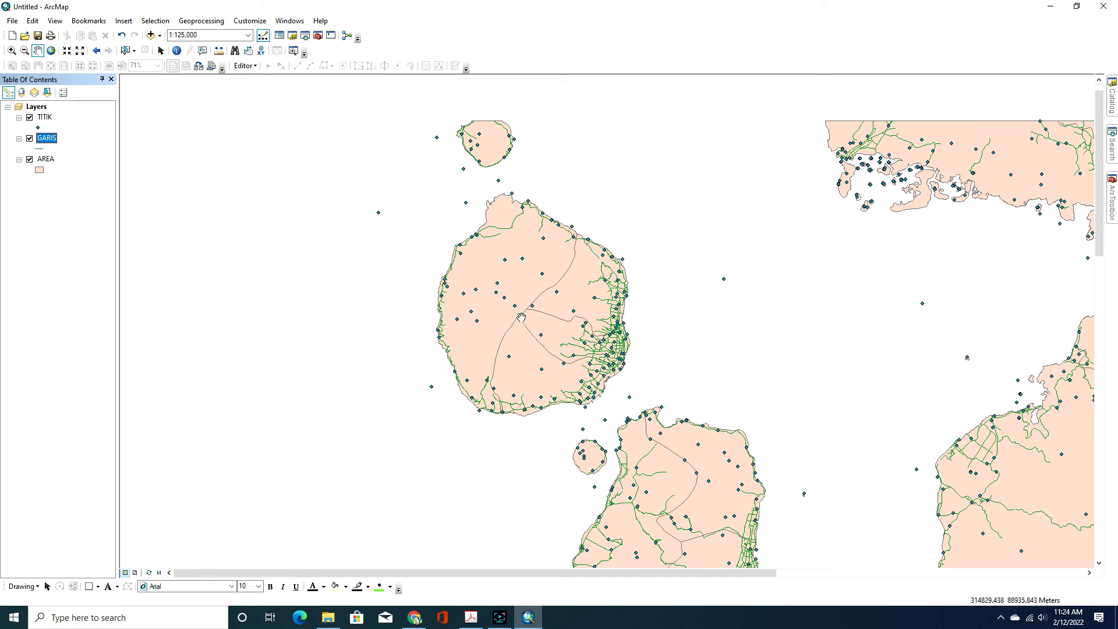
pyautogui.scroll(5, 899, 170)
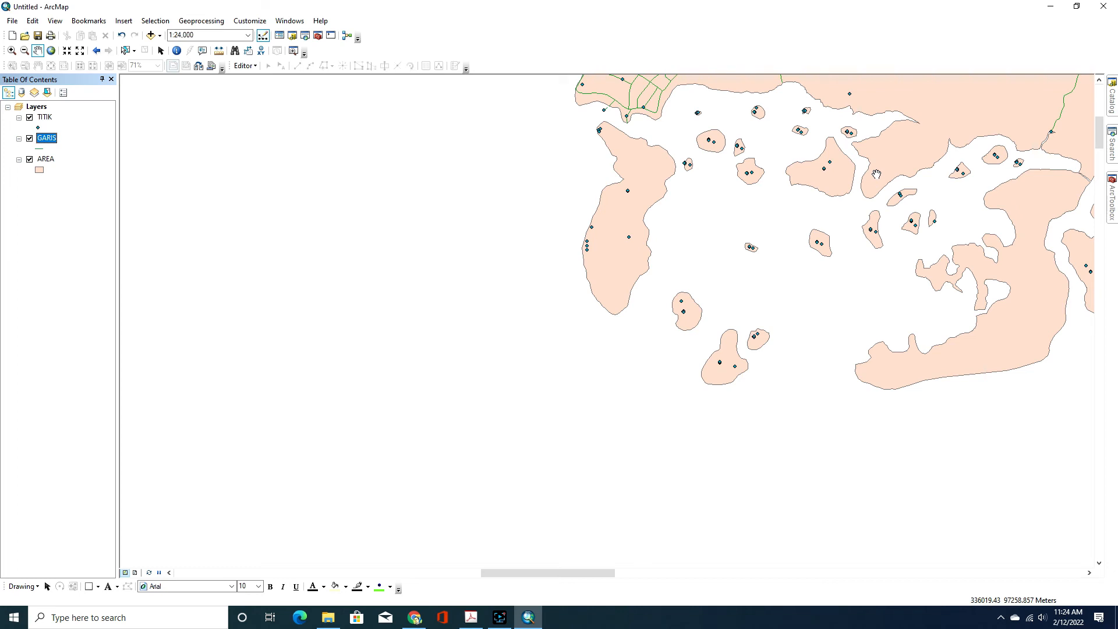
pyautogui.scroll(-3, 876, 174)
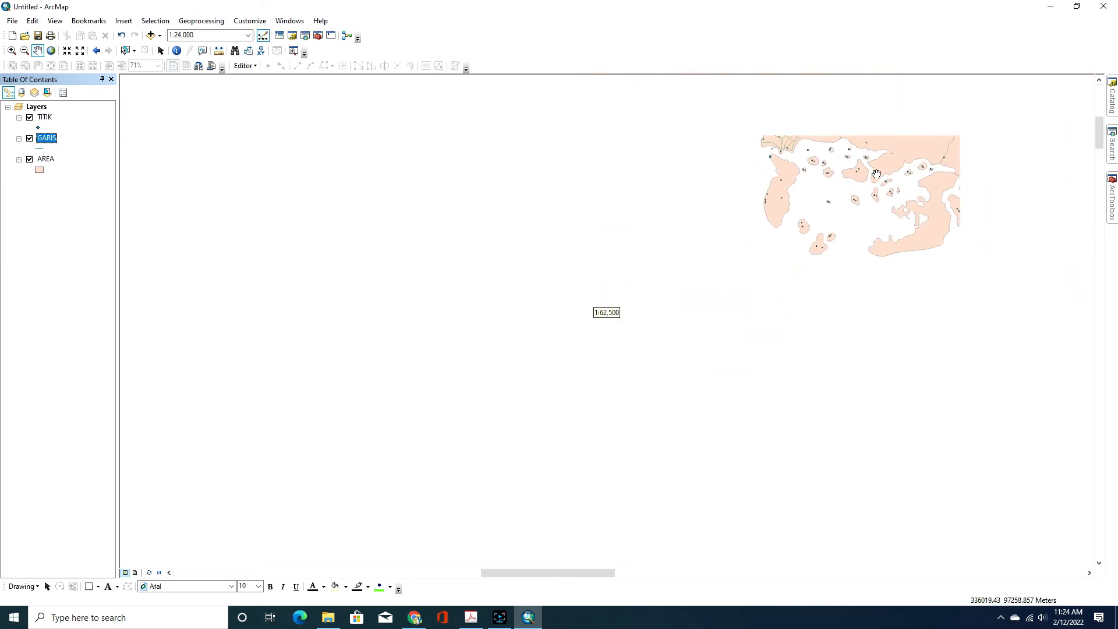
pyautogui.scroll(-3, 875, 179)
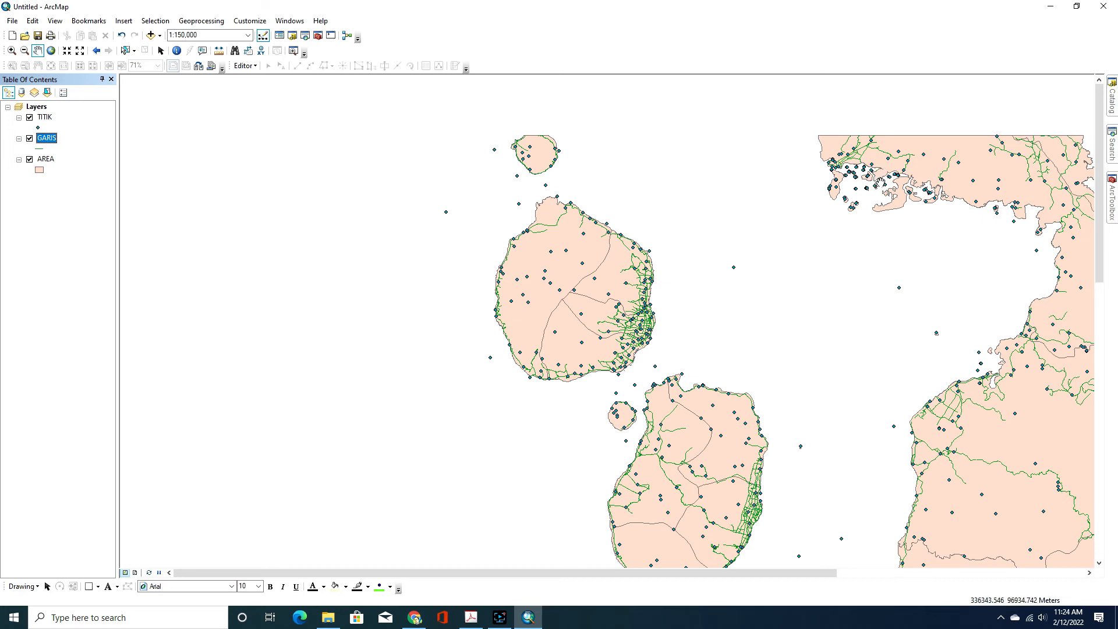
pyautogui.scroll(-1, 455, 169)
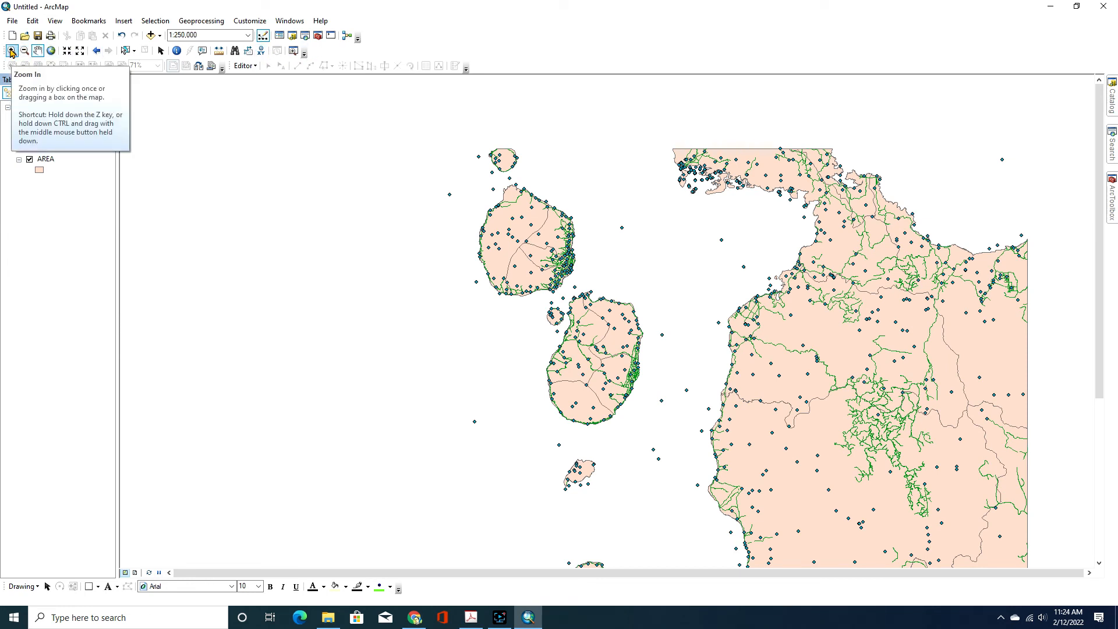
# Enlarge the northern round island with the Zoom In tool by framing it with a zoom box
pyautogui.click(12, 51)
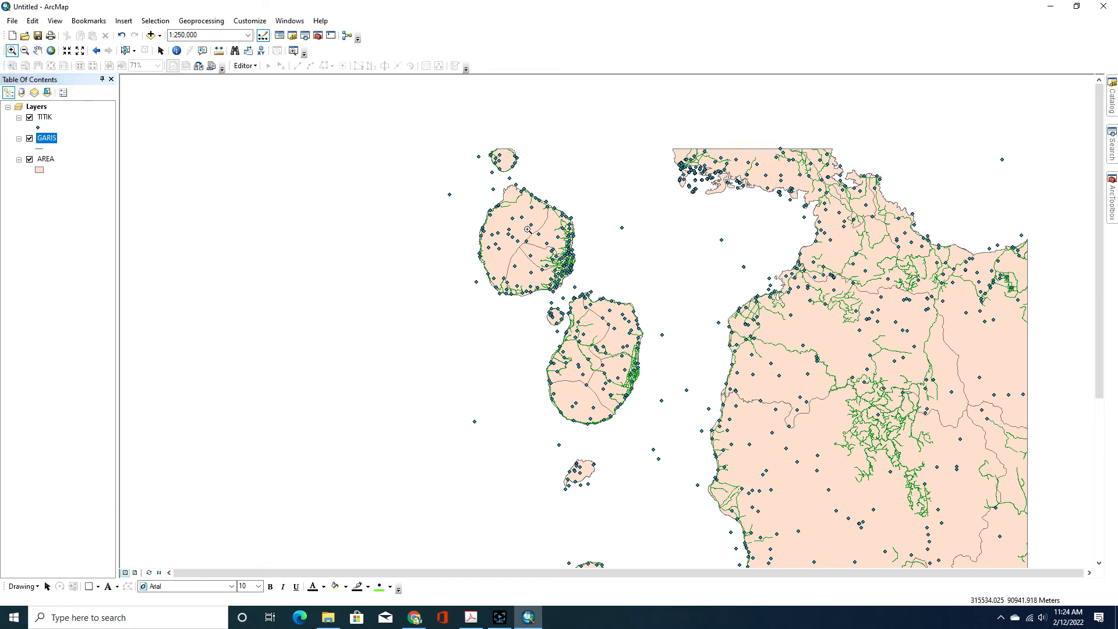
pyautogui.scroll(1, 528, 230)
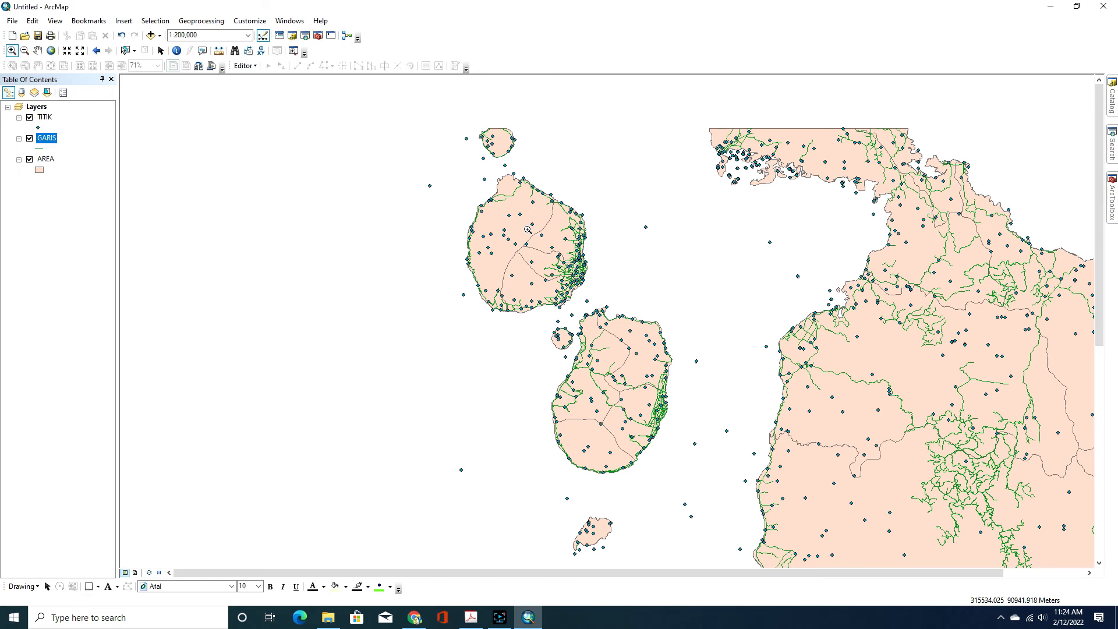
pyautogui.scroll(1, 528, 230)
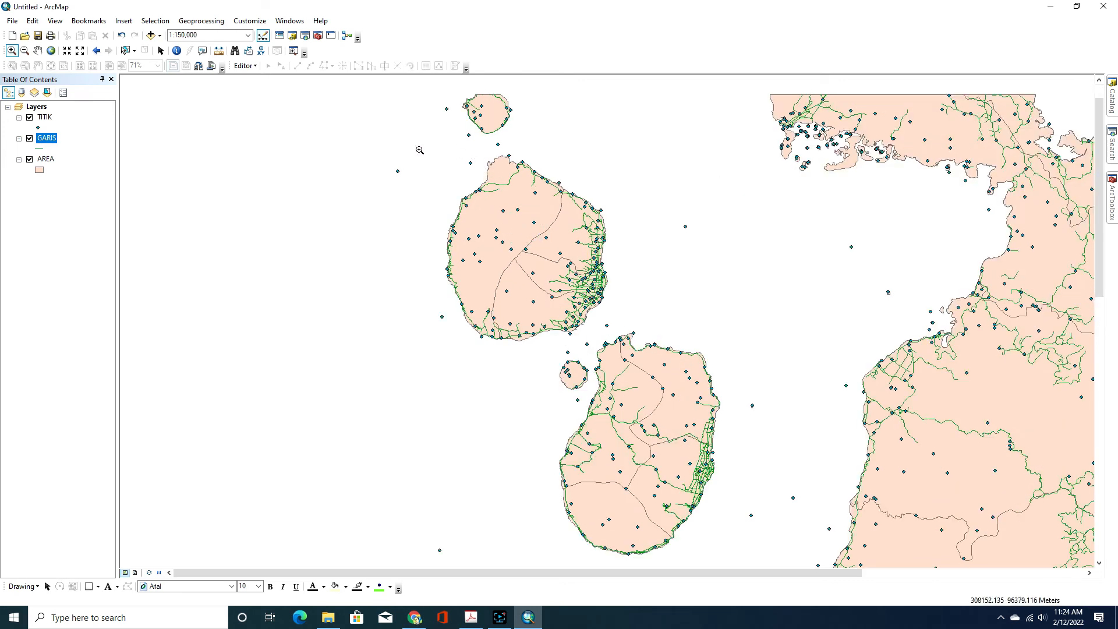
pyautogui.moveTo(425, 146); pyautogui.dragTo(644, 376)
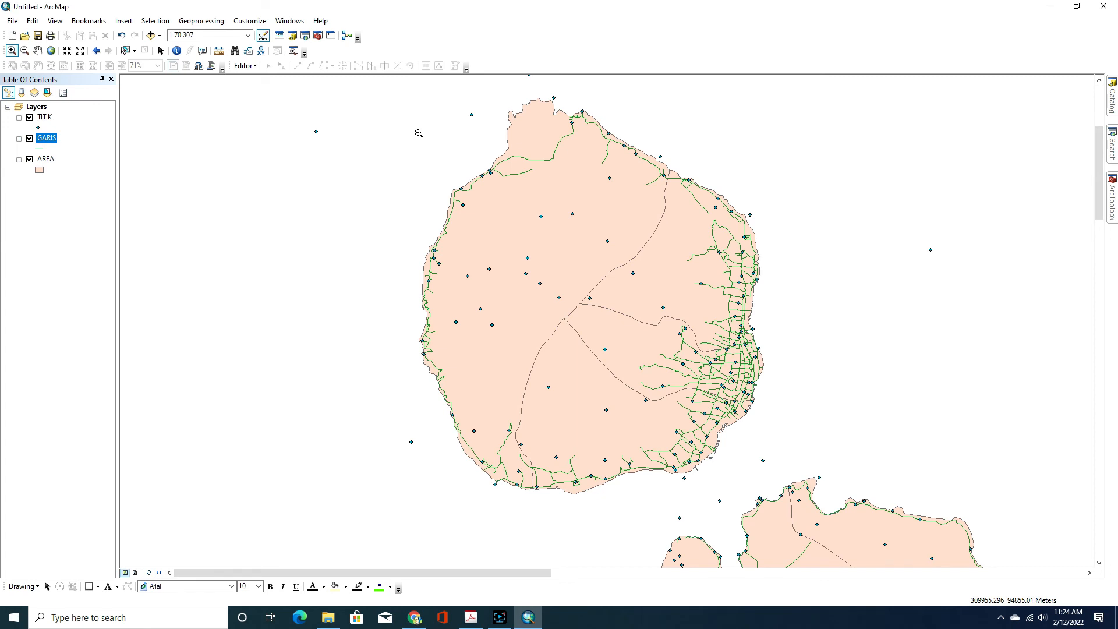
# Reduce the map view to 1:150,000 with the Zoom Out tool, using single points and boxes over the islands and northern coast
pyautogui.click(25, 51)
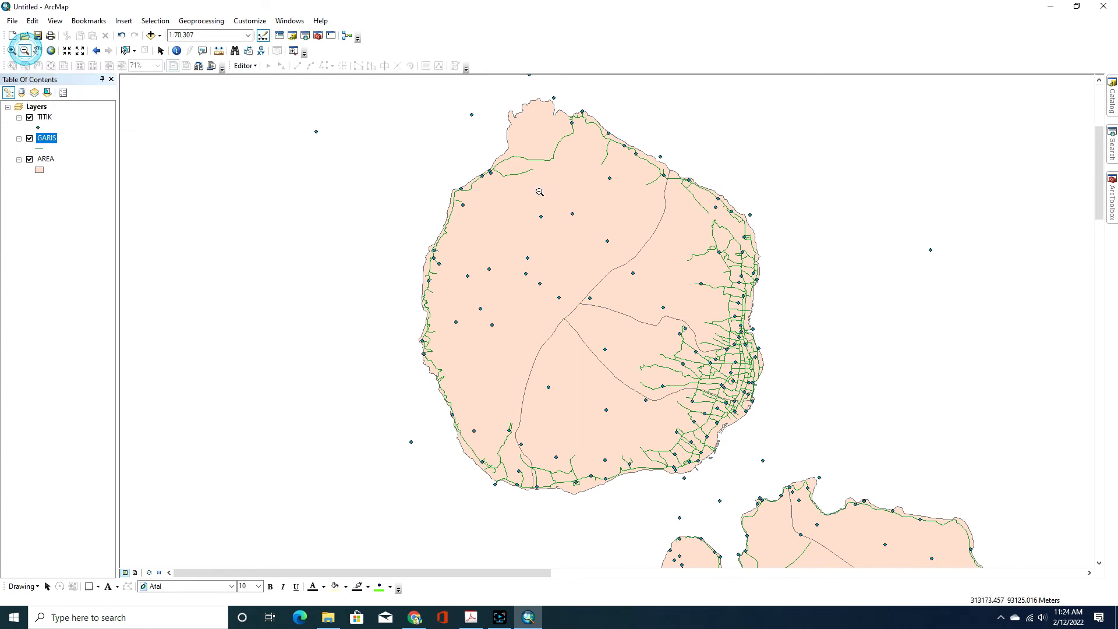
pyautogui.click(566, 222)
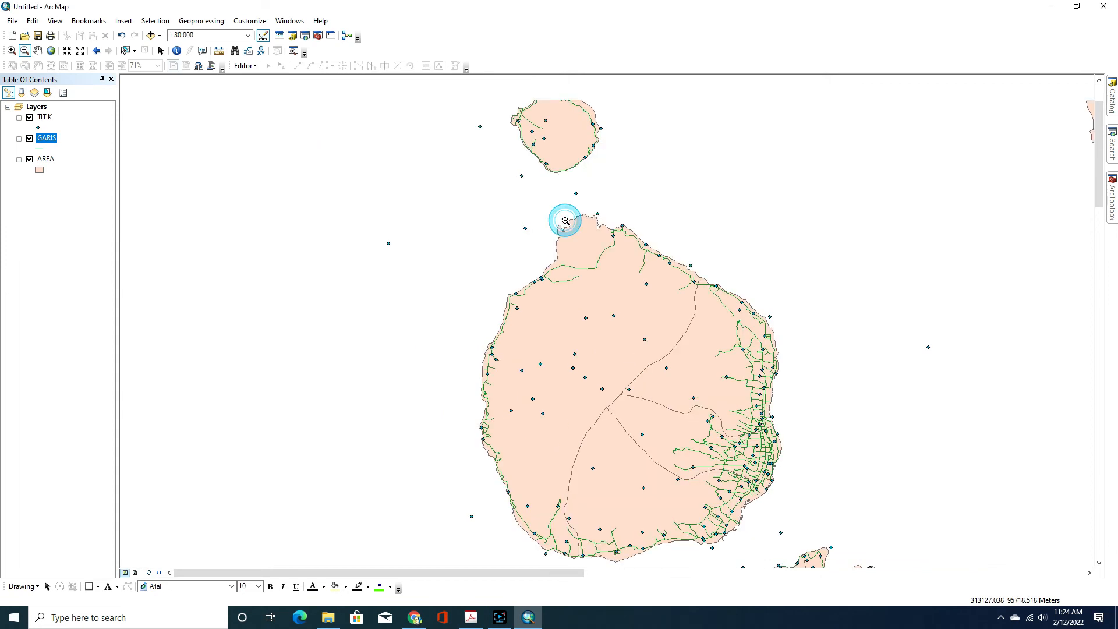
pyautogui.click(587, 268)
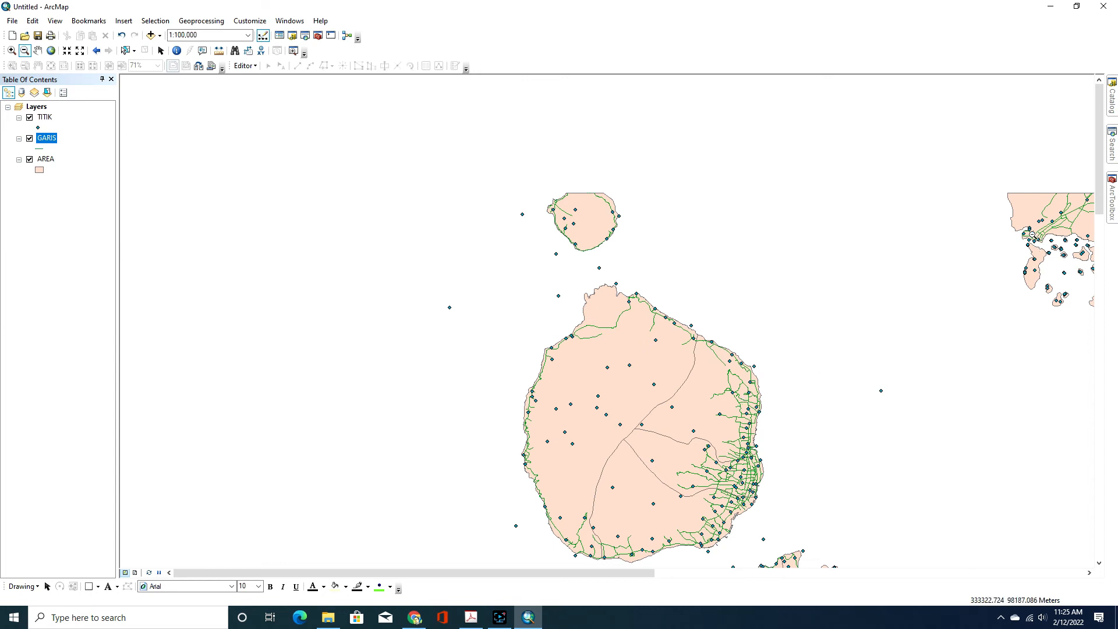
pyautogui.moveTo(1001, 218); pyautogui.dragTo(1089, 317)
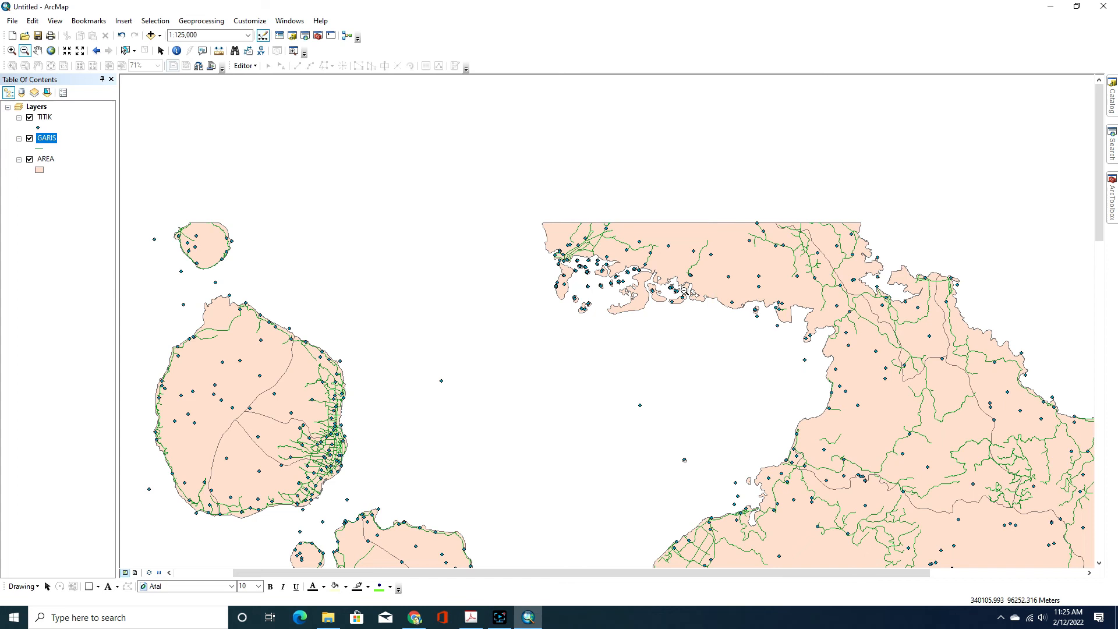
pyautogui.moveTo(740, 283); pyautogui.dragTo(864, 401)
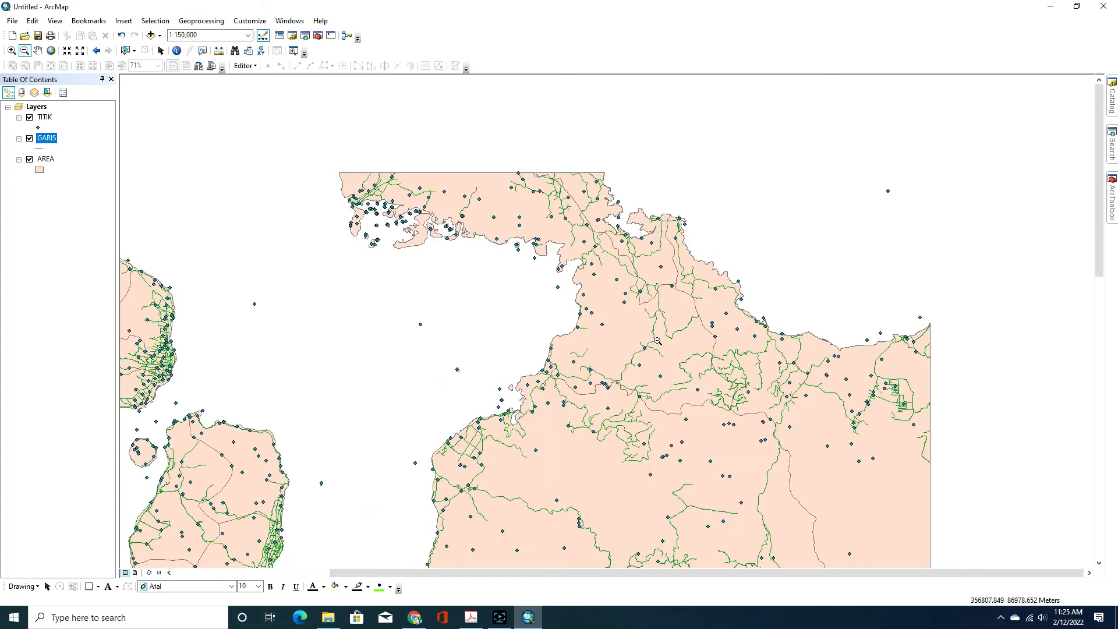
# Pan around the islands and the mainland coast with the Pan tool at the 1:150,000 scale
pyautogui.click(38, 52)
pyautogui.moveTo(437, 390); pyautogui.dragTo(528, 277)
pyautogui.moveTo(449, 294); pyautogui.dragTo(516, 225)
pyautogui.moveTo(417, 217); pyautogui.dragTo(485, 292)
pyautogui.moveTo(548, 306); pyautogui.dragTo(452, 265)
pyautogui.moveTo(344, 228); pyautogui.dragTo(537, 325)
pyautogui.moveTo(630, 208); pyautogui.dragTo(547, 279)
pyautogui.moveTo(577, 364); pyautogui.dragTo(576, 204)
pyautogui.moveTo(496, 340); pyautogui.dragTo(486, 276)
pyautogui.moveTo(310, 292); pyautogui.dragTo(443, 340)
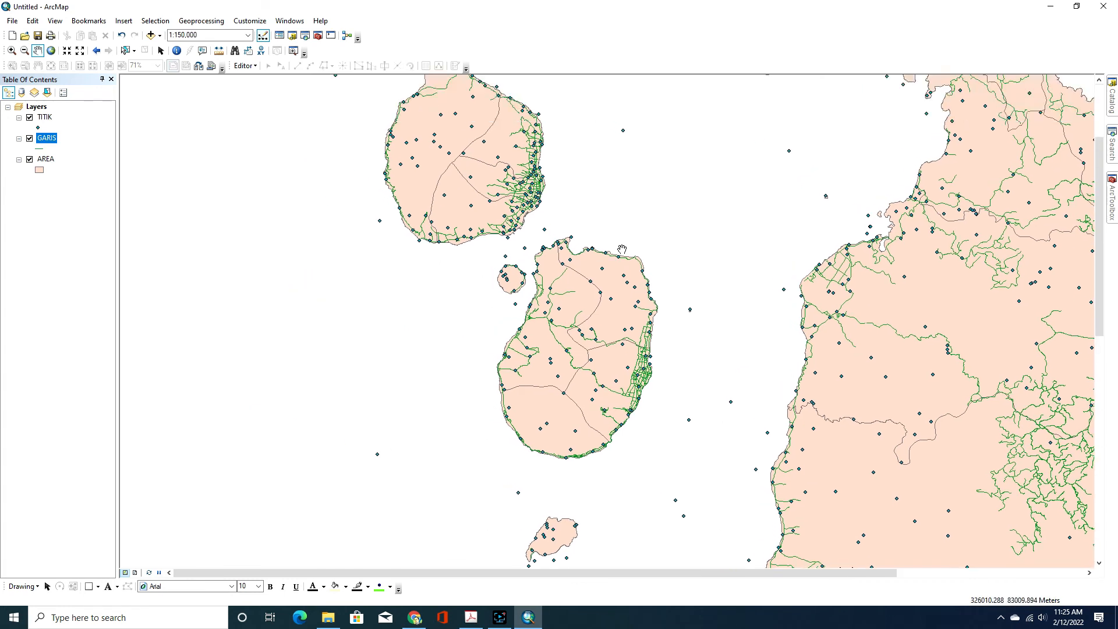
pyautogui.moveTo(707, 221); pyautogui.dragTo(504, 294)
pyautogui.moveTo(725, 289); pyautogui.dragTo(620, 342)
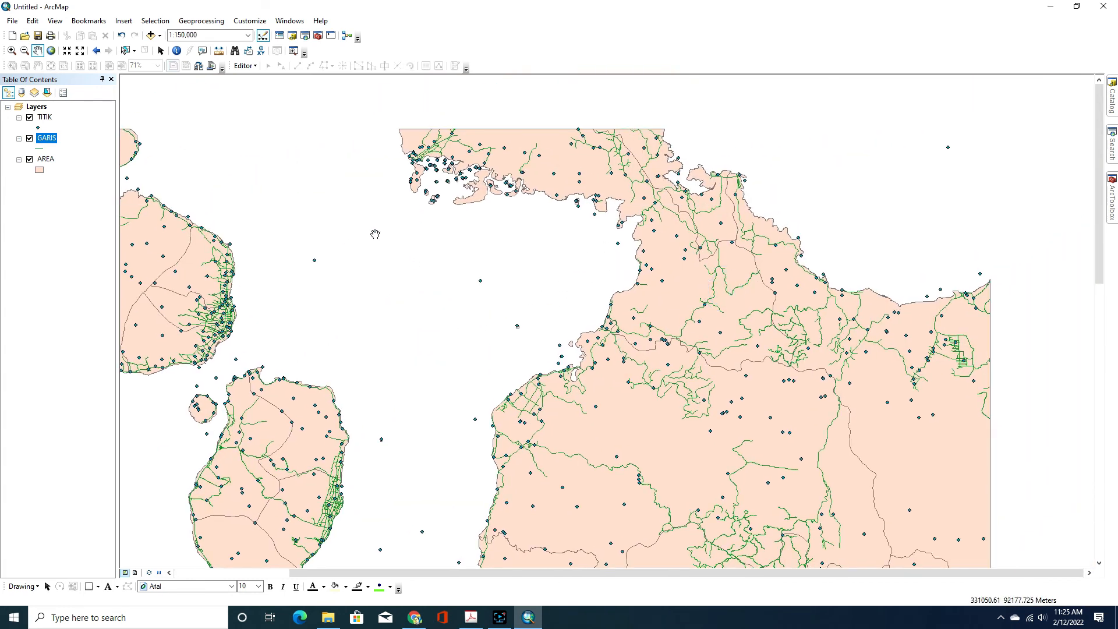
# Return the map to its full extent and try Fixed Zoom In and Fixed Zoom Out, finishing at 1:400,000
pyautogui.click(51, 53)
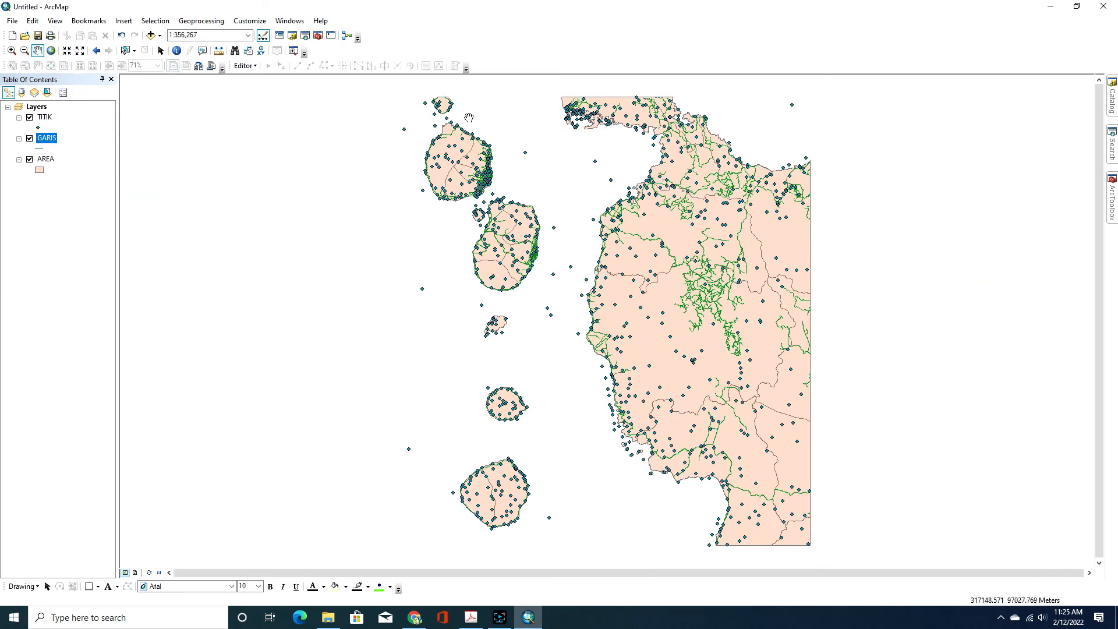
pyautogui.moveTo(621, 175)
pyautogui.mouseDown()
pyautogui.moveTo(558, 181)
pyautogui.moveTo(627, 184)
pyautogui.mouseUp()
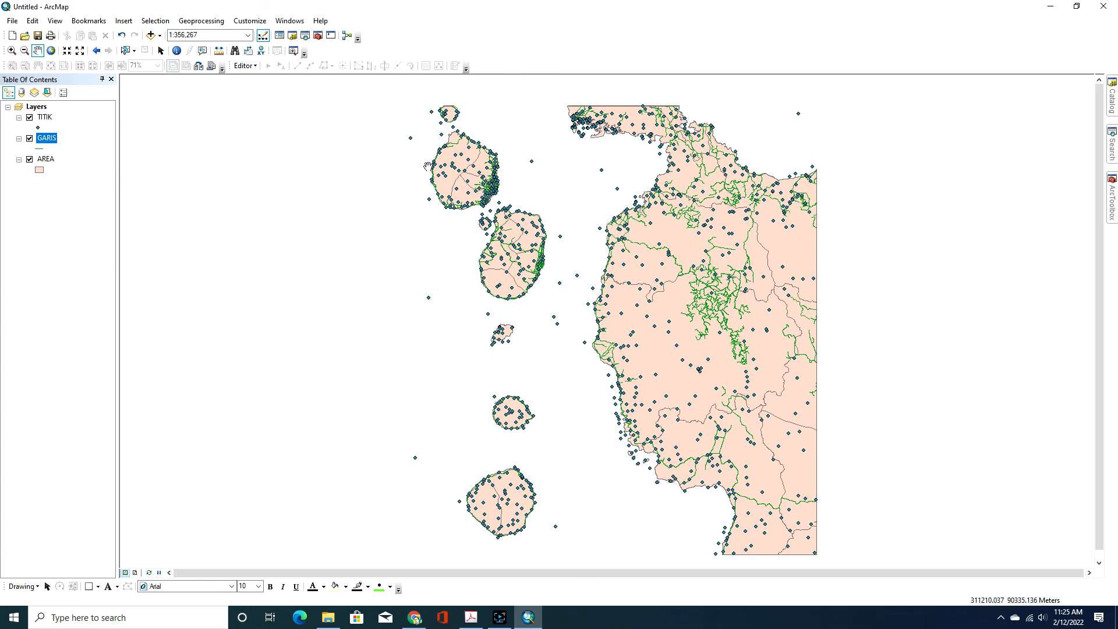
pyautogui.click(66, 51)
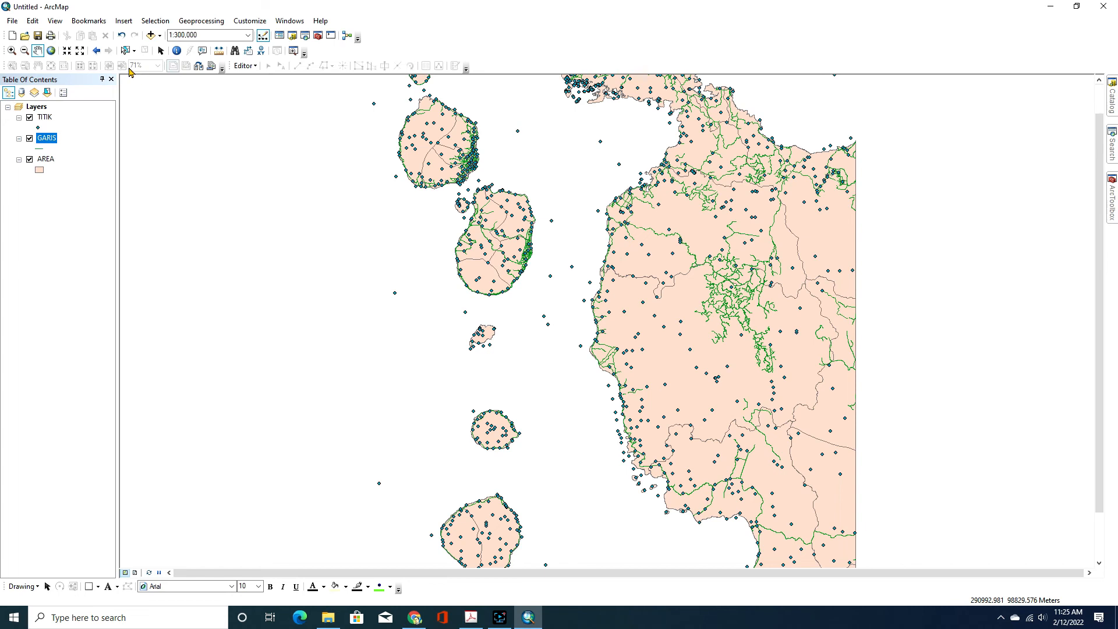
pyautogui.click(67, 55)
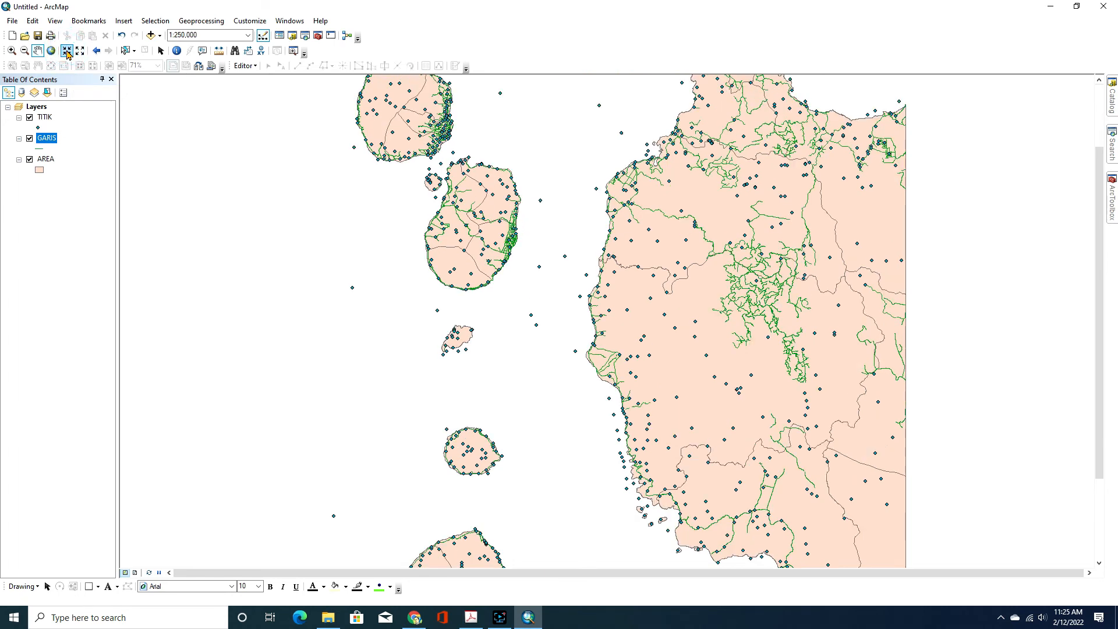
pyautogui.click(80, 52)
pyautogui.click(80, 52)
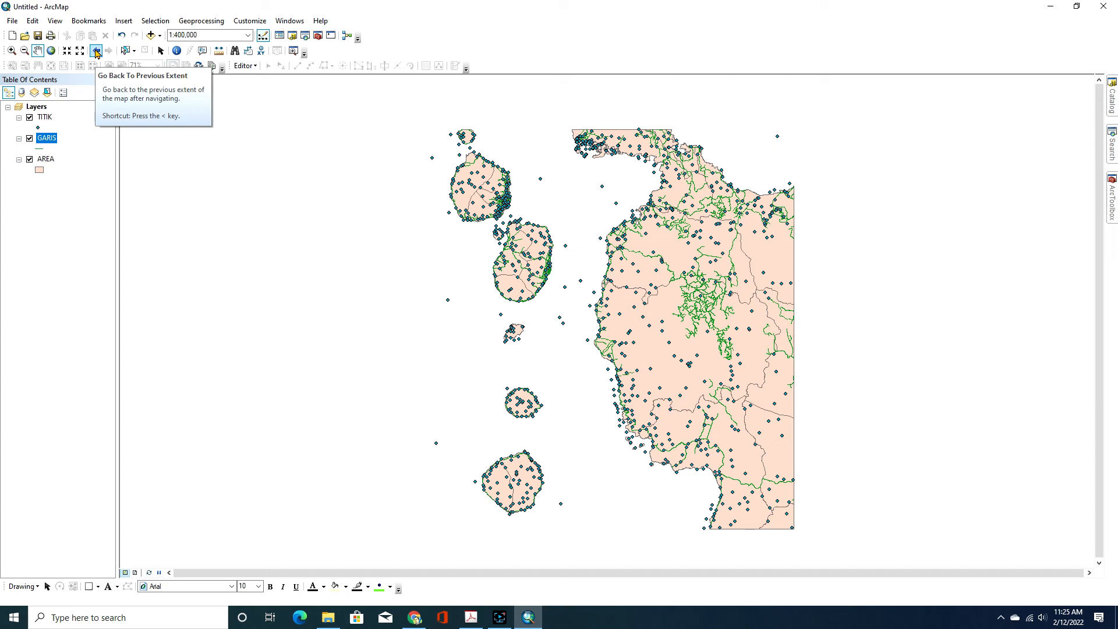
pyautogui.click(33, 21)
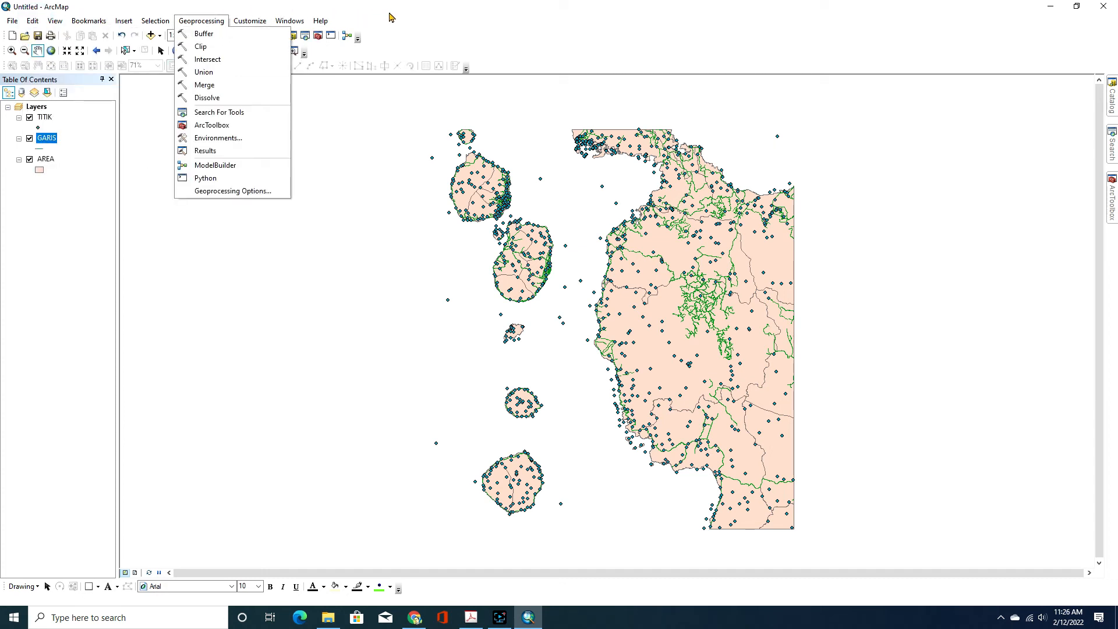
pyautogui.click(445, 35)
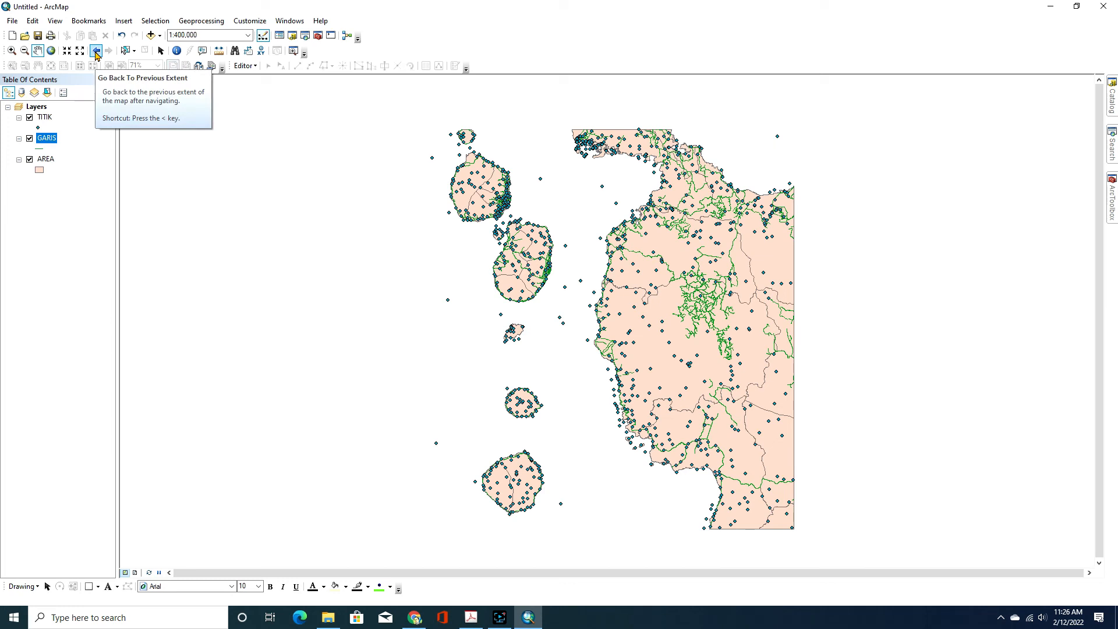
# Zoom in on the empty sea west of the islands and switch between the previous and next extents, ending at 1:400,000
pyautogui.click(12, 50)
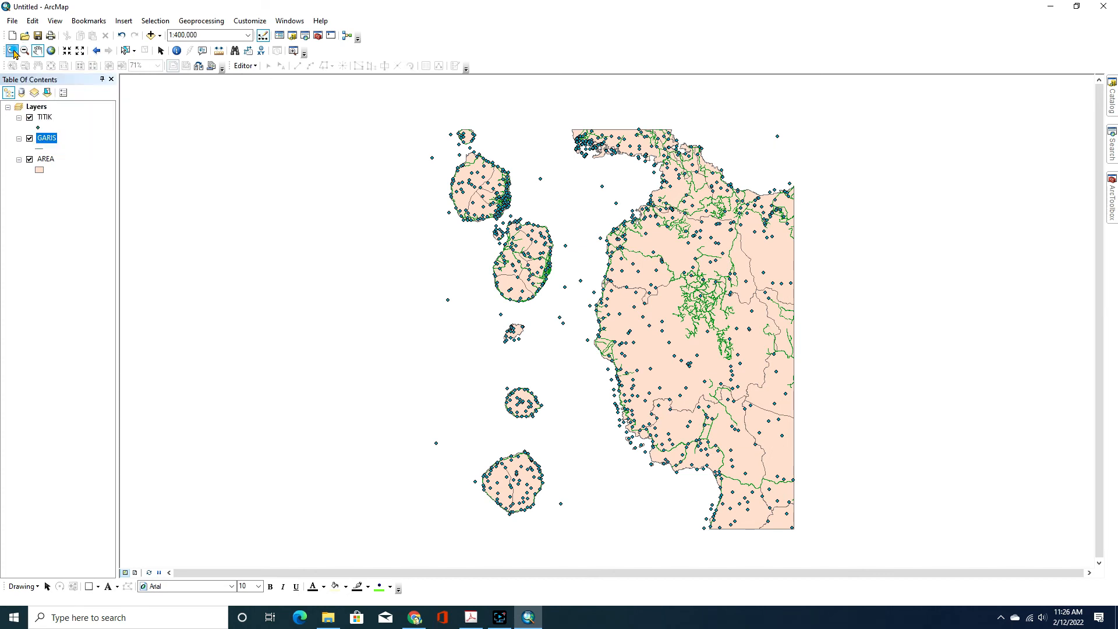
pyautogui.moveTo(190, 107); pyautogui.dragTo(412, 330)
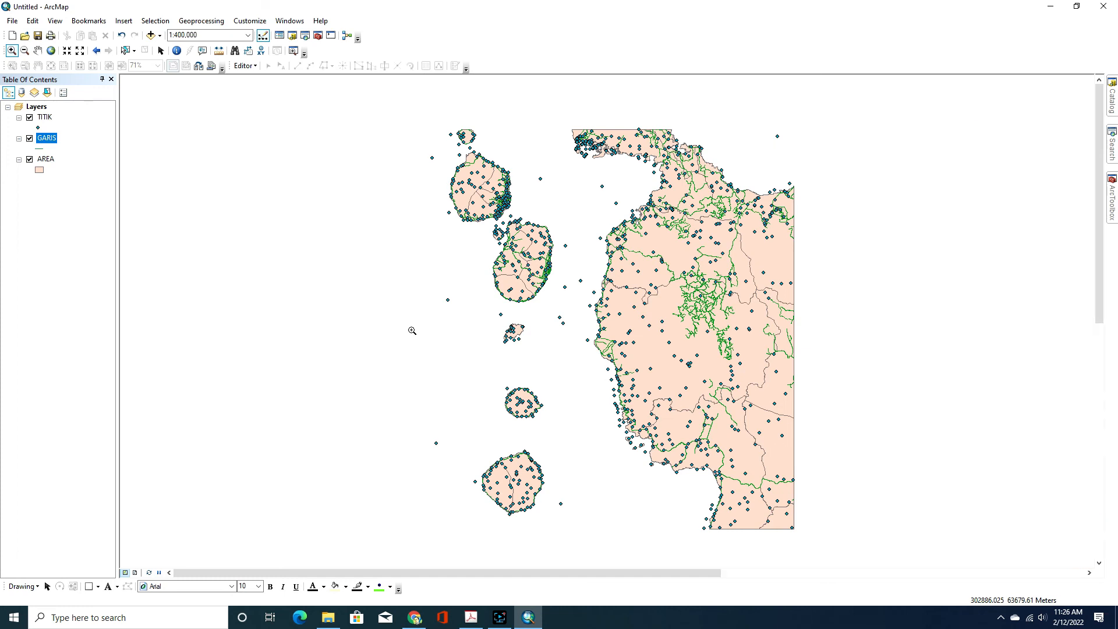
pyautogui.click(97, 52)
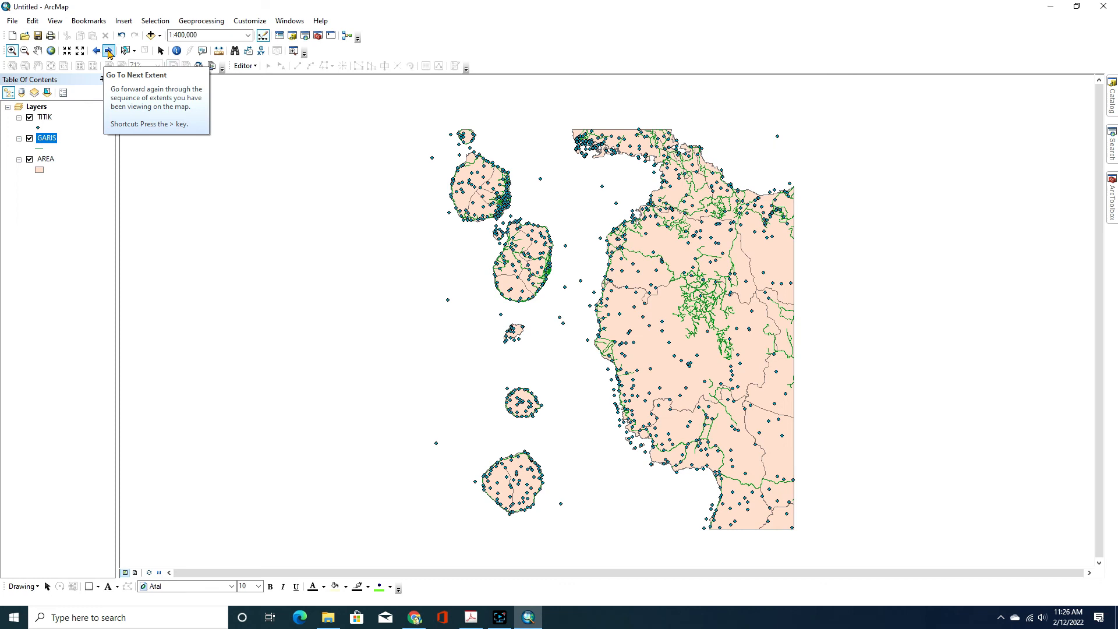
pyautogui.click(108, 52)
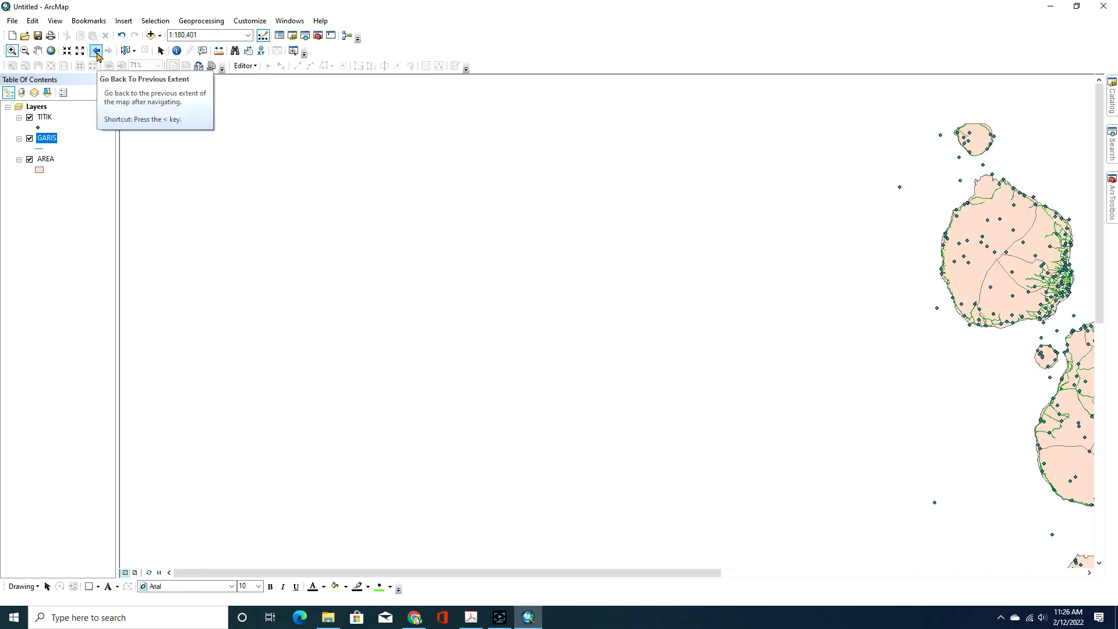
pyautogui.click(96, 51)
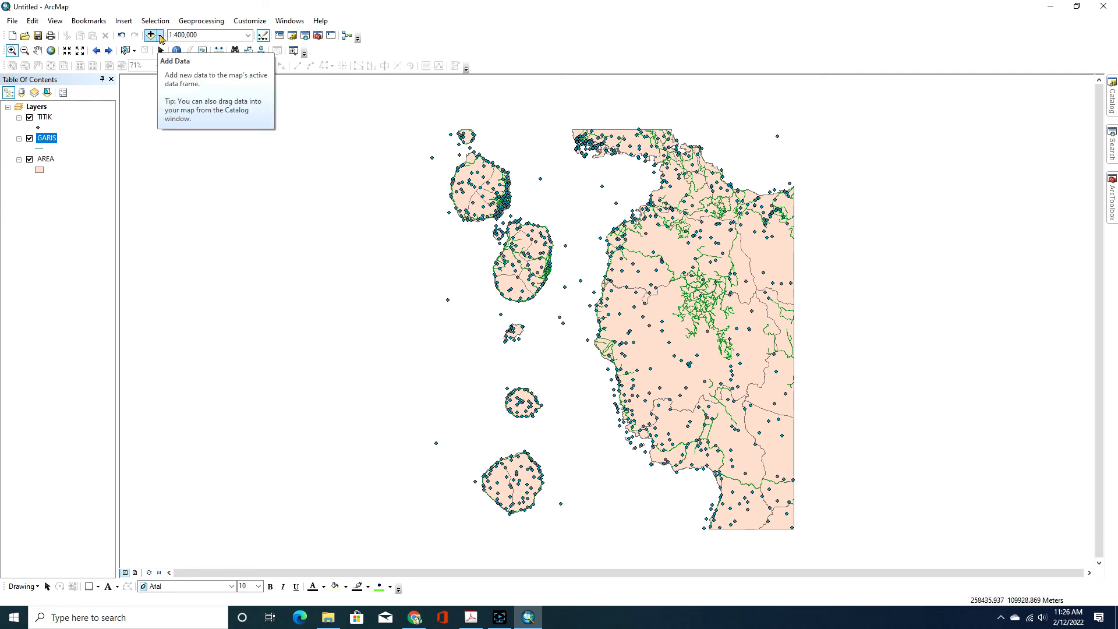
pyautogui.click(1112, 99)
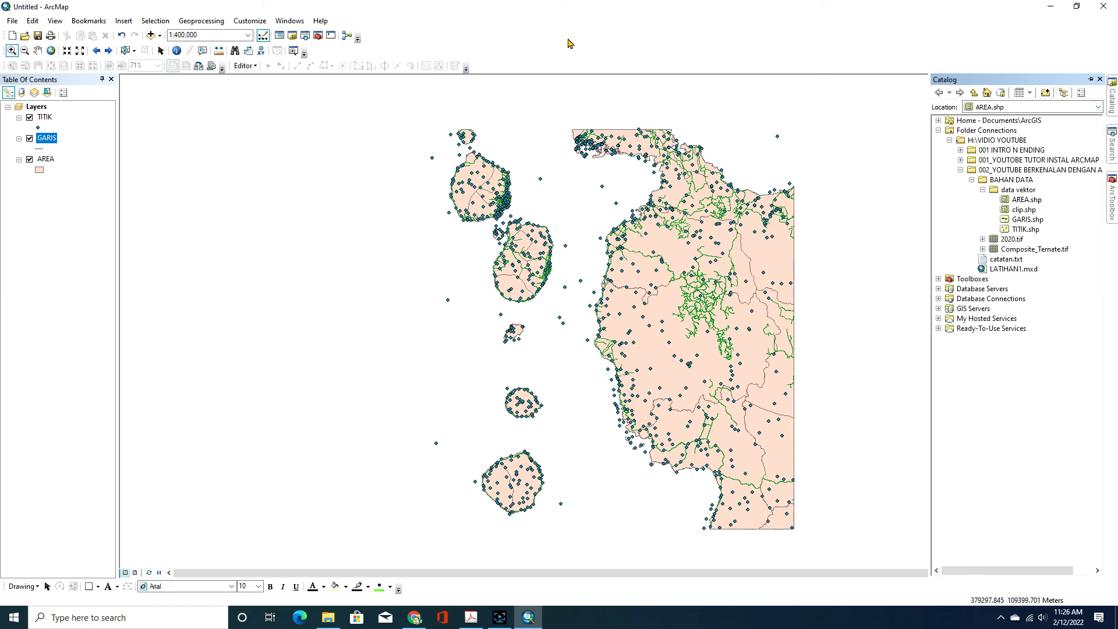
pyautogui.click(547, 38)
# Add the 2020.tif raster from the BAHAN DATA folder in File Explorer to the map and zoom to that layer
pyautogui.moveTo(332, 623)
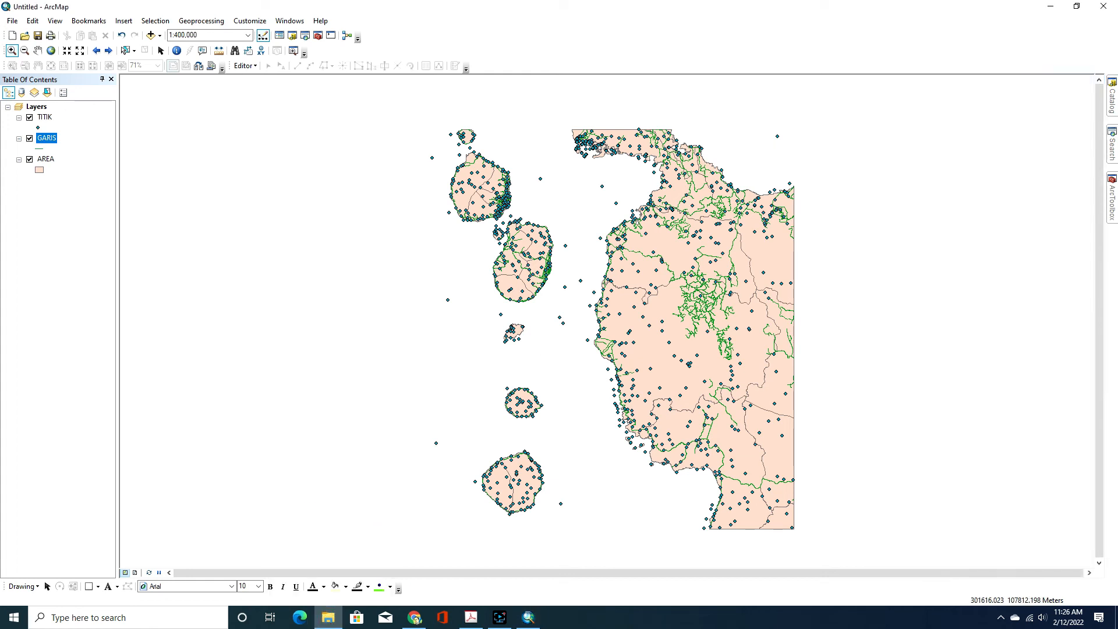
pyautogui.moveTo(0, 169); pyautogui.dragTo(752, 57)
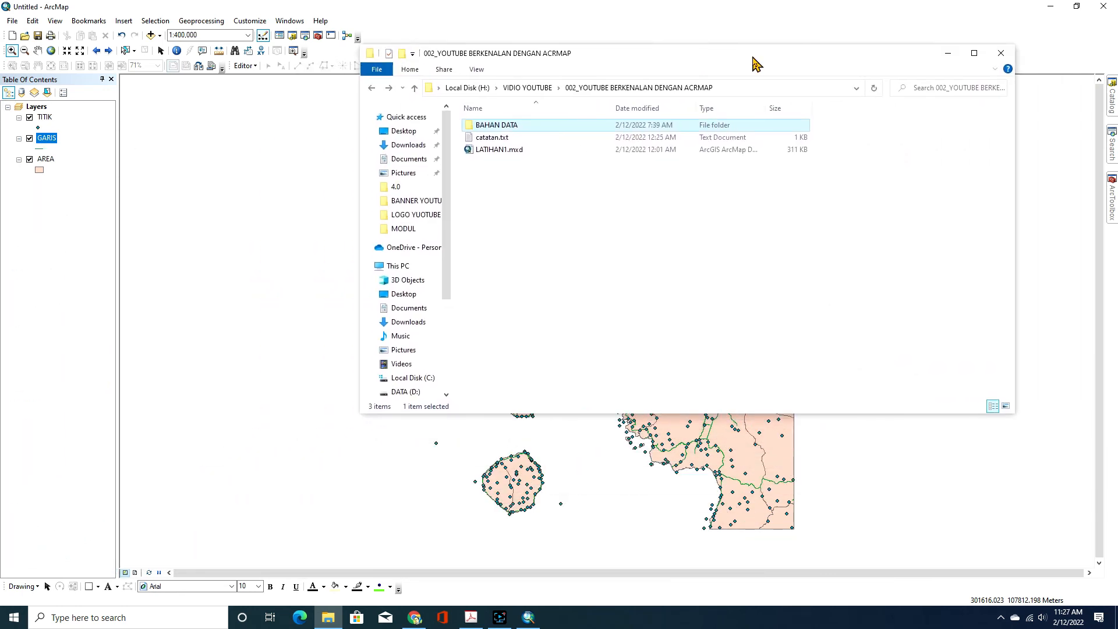
pyautogui.doubleClick(490, 127)
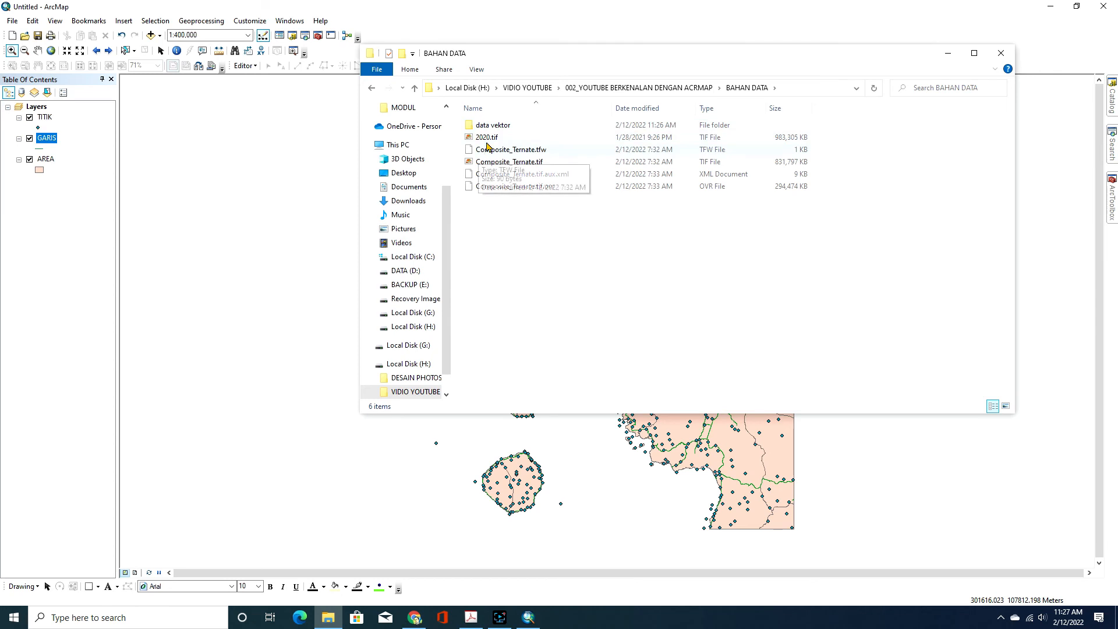
pyautogui.click(485, 138)
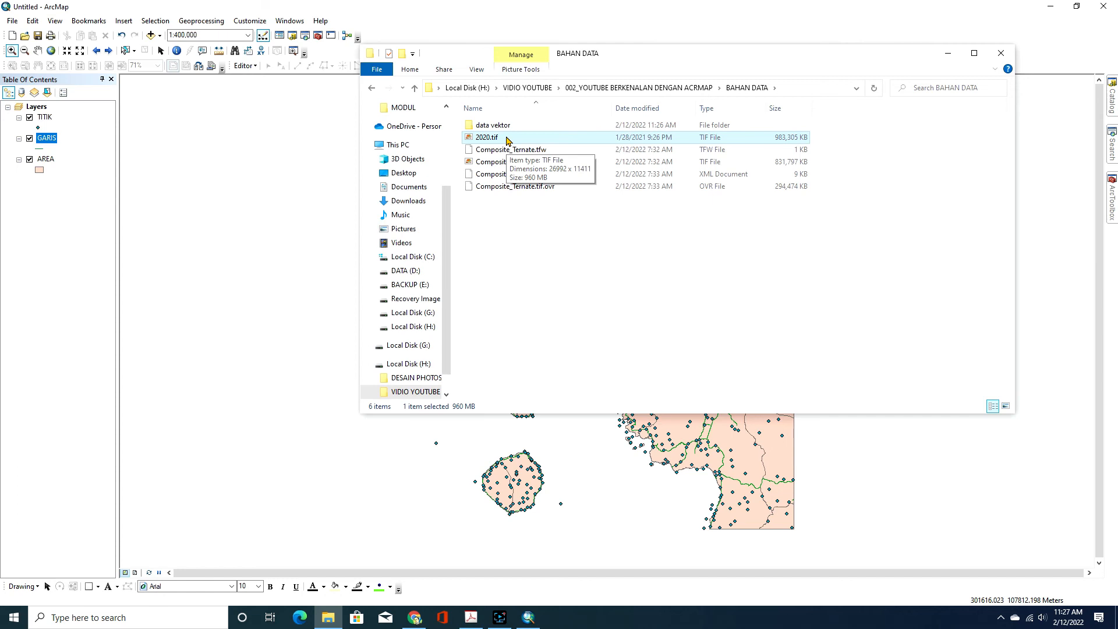
pyautogui.moveTo(507, 140); pyautogui.dragTo(294, 227)
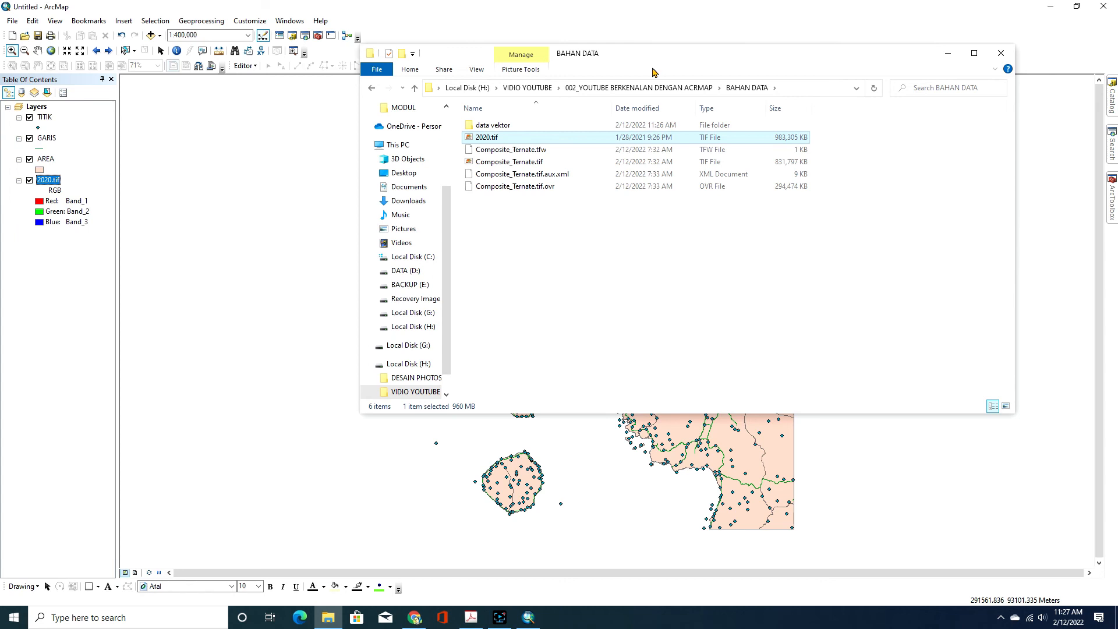
pyautogui.click(957, 21)
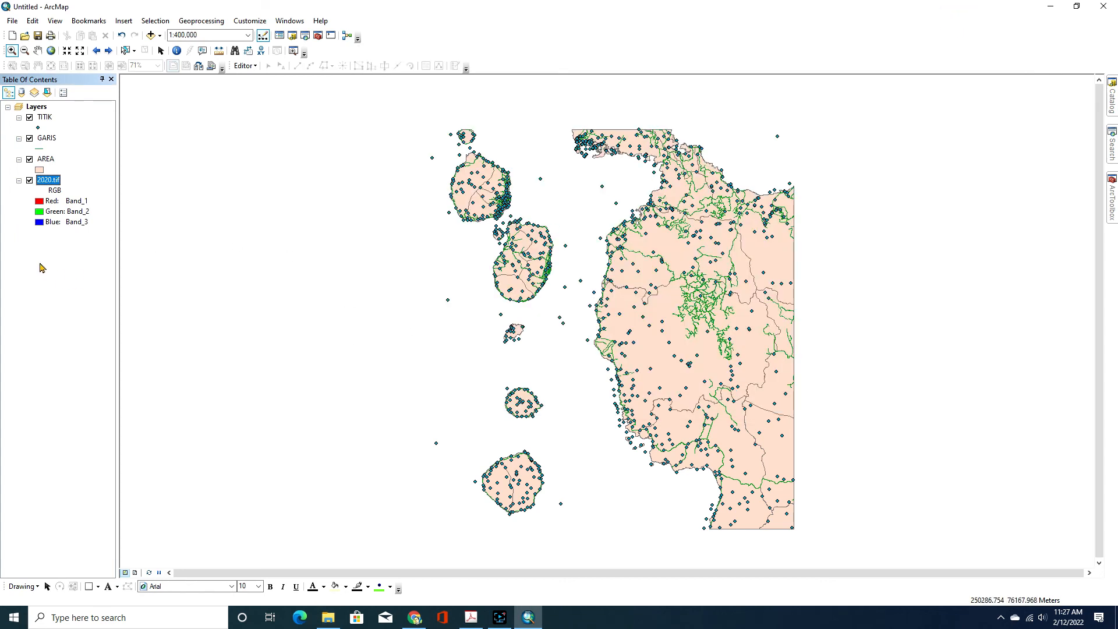
pyautogui.rightClick(46, 181)
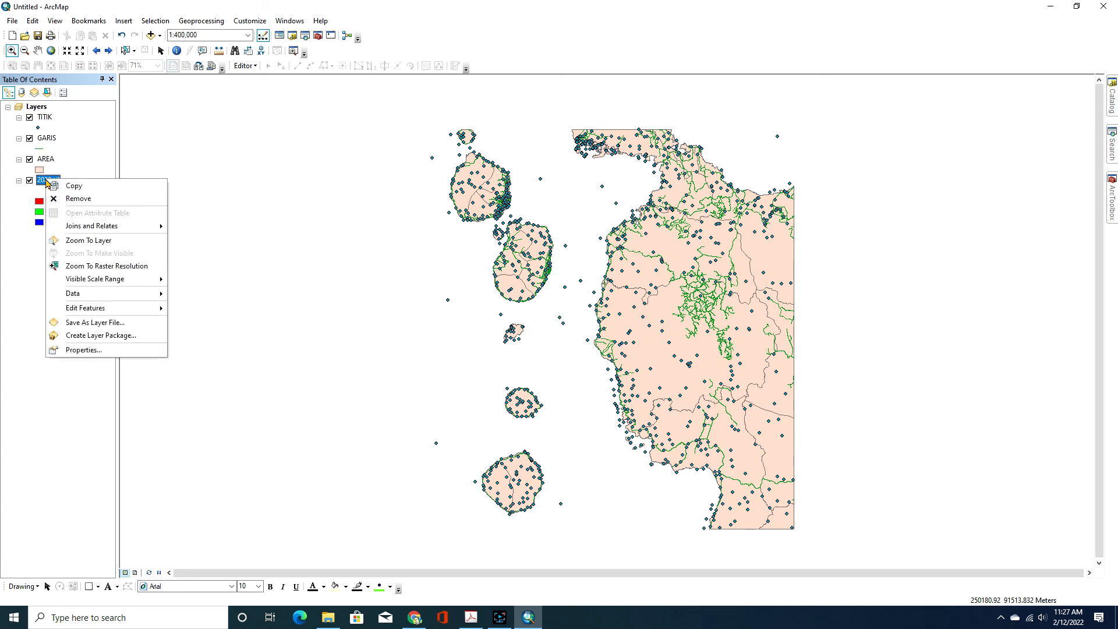
pyautogui.click(97, 241)
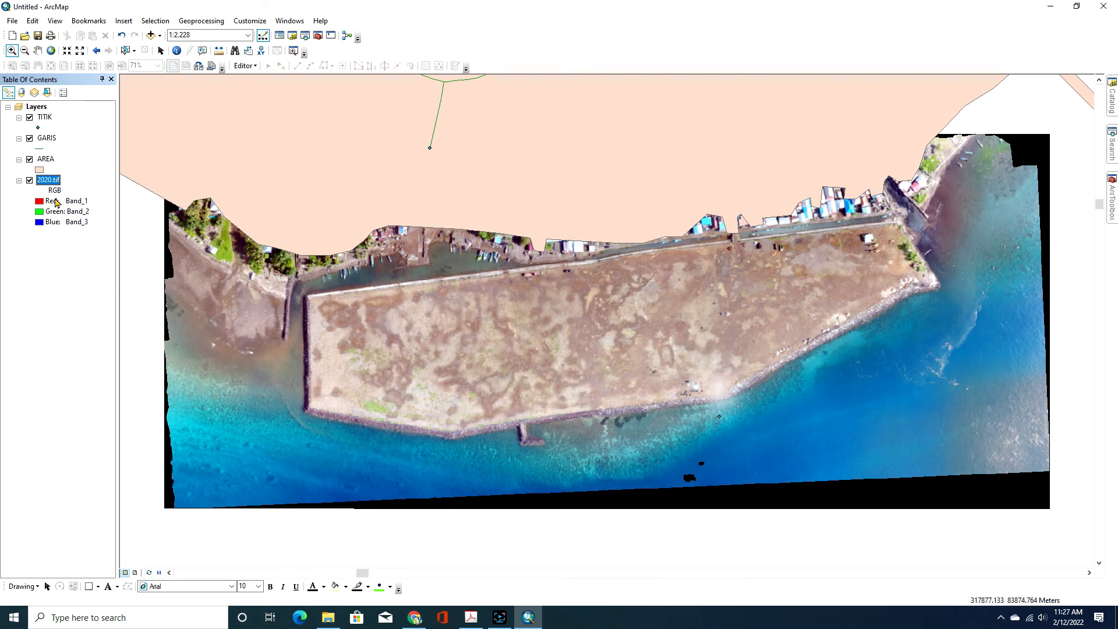
# Examine the layer commands offered for the 2020.tif raster and for the TITIK point layer
pyautogui.rightClick(47, 182)
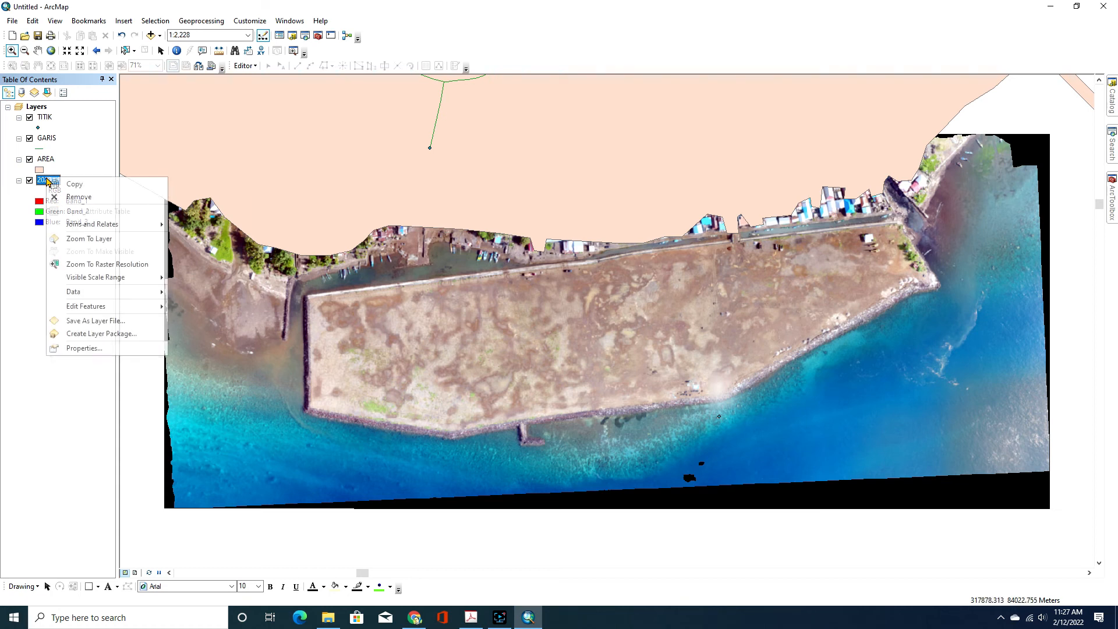
pyautogui.click(39, 118)
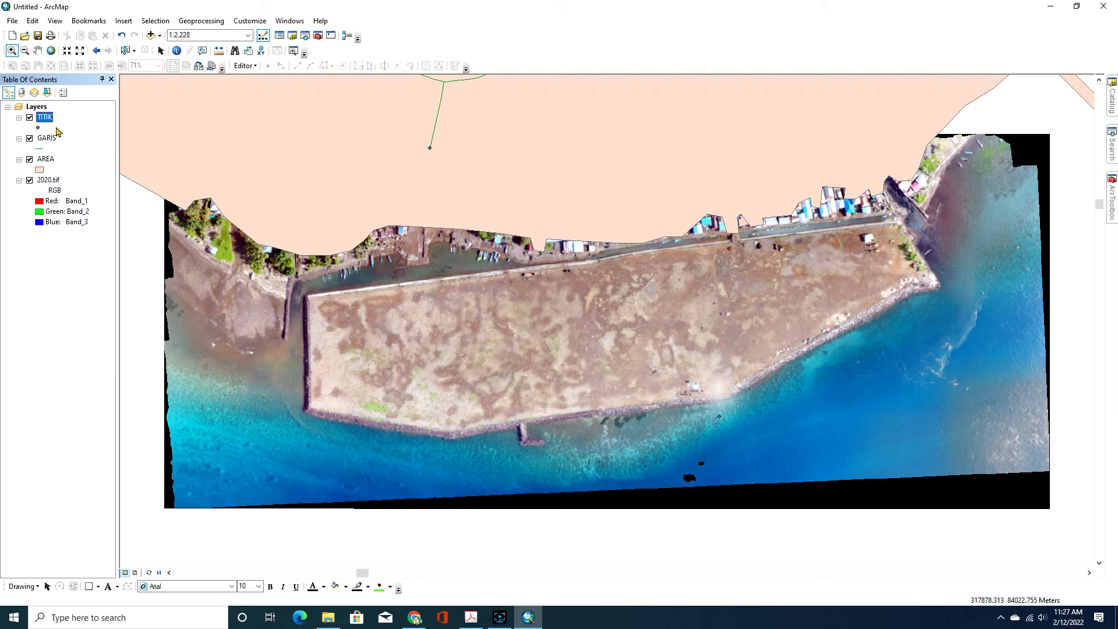
pyautogui.rightClick(47, 119)
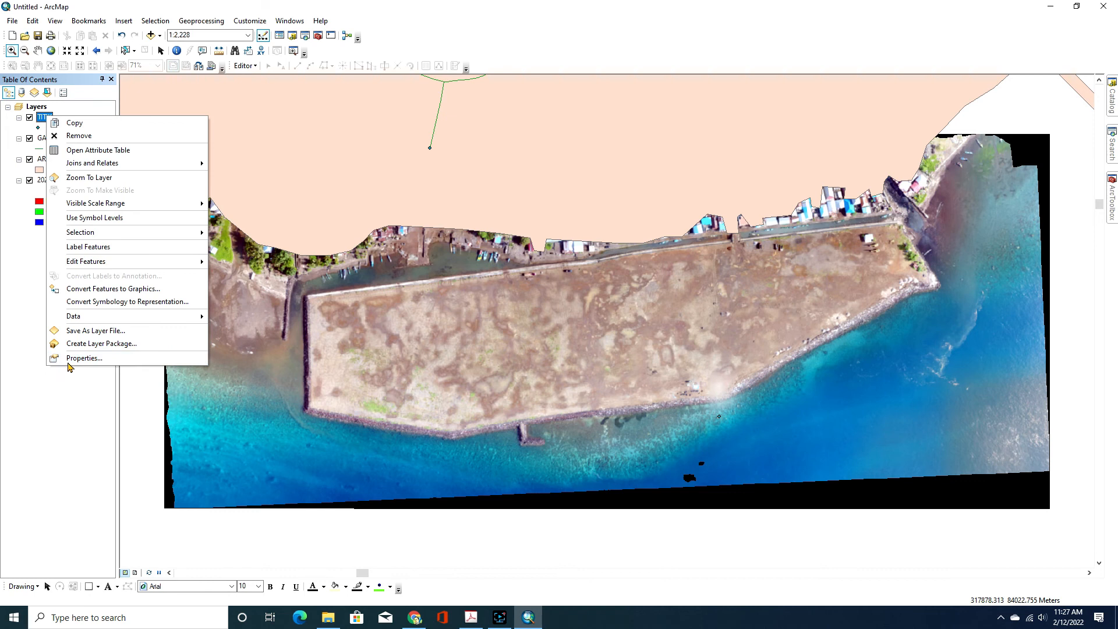
pyautogui.click(50, 395)
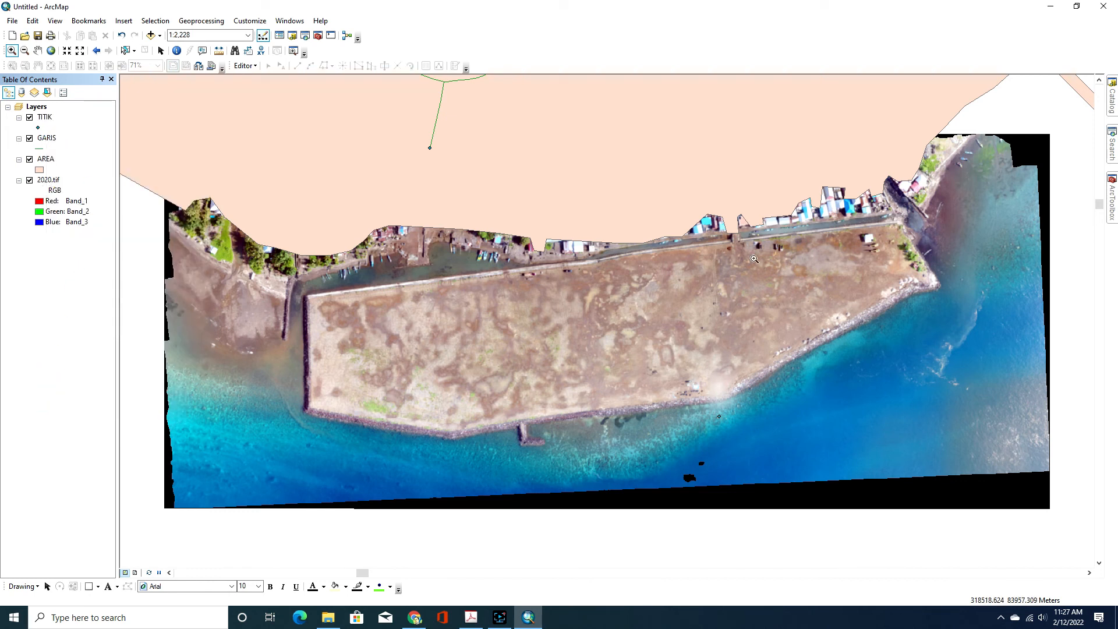
# Go back to the previous map extent and zoom to the 2020.tif layer again
pyautogui.click(98, 51)
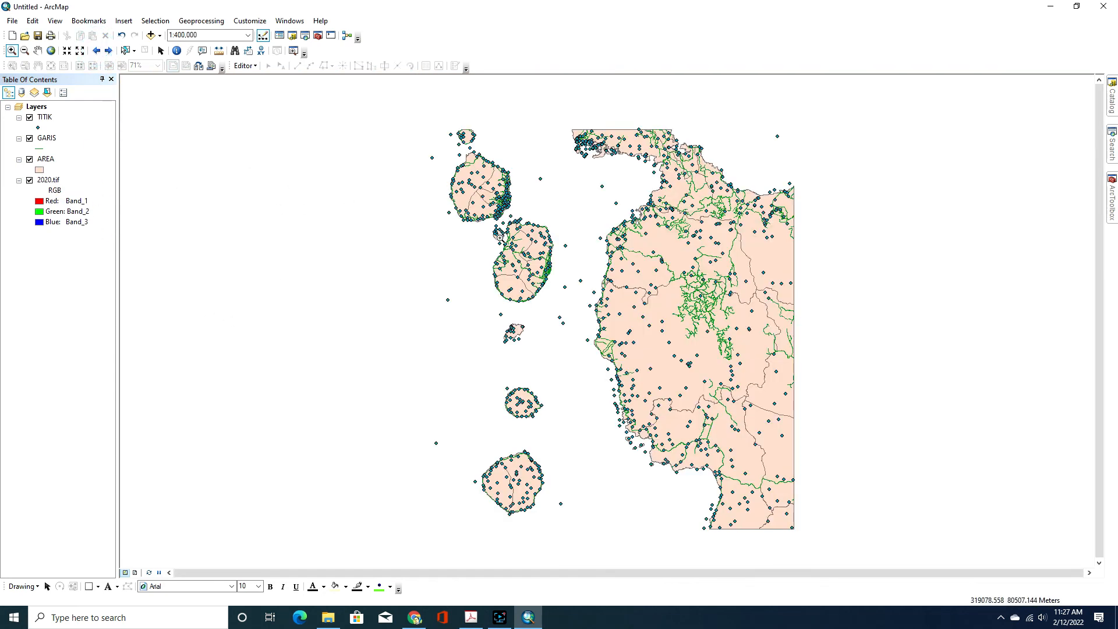
pyautogui.rightClick(46, 182)
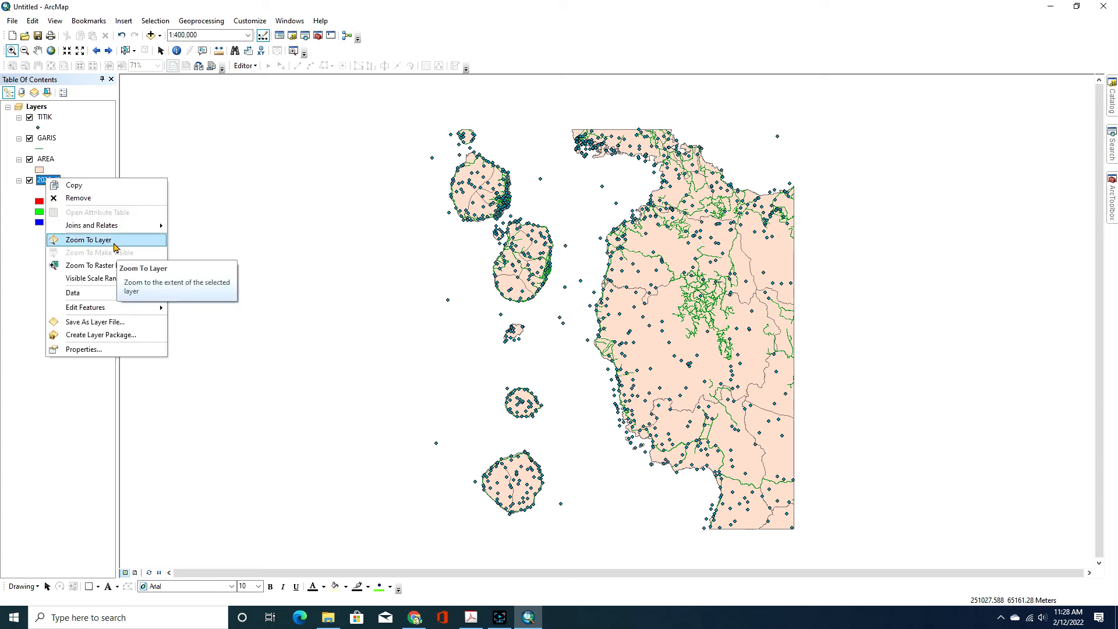
pyautogui.click(89, 239)
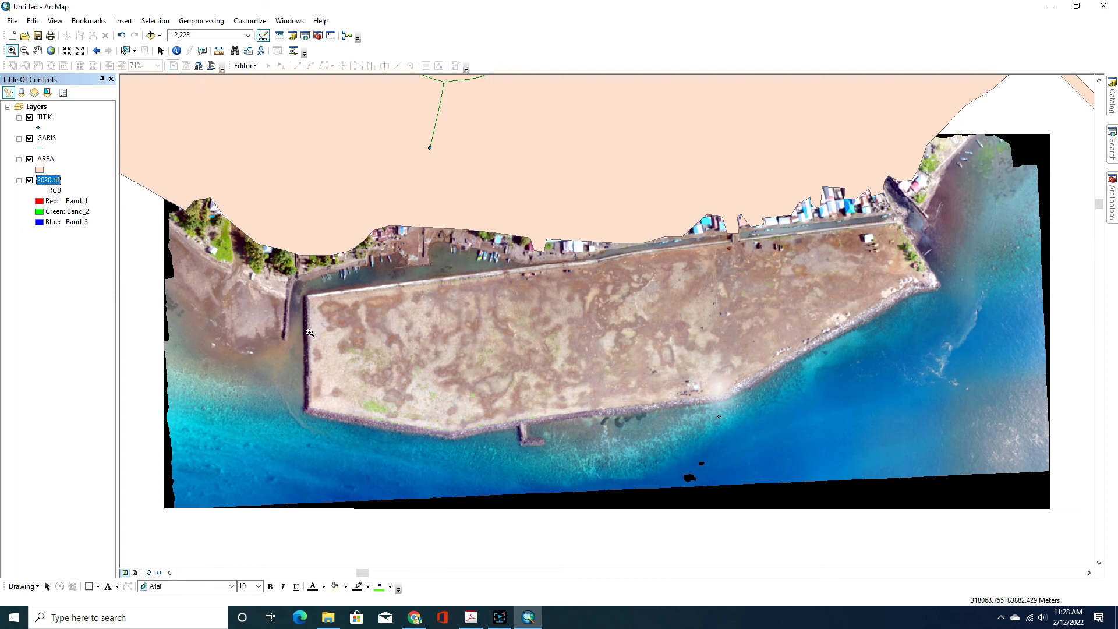
# Add the Composite_Ternate.tif raster from the BAHAN DATA folder to the map
pyautogui.click(151, 36)
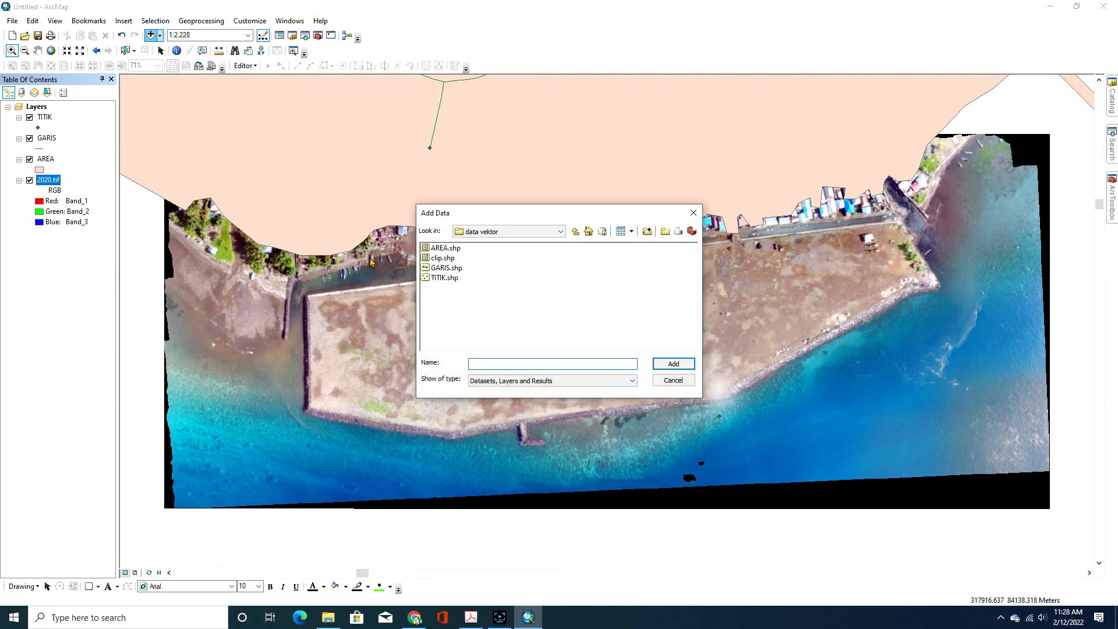
pyautogui.click(575, 231)
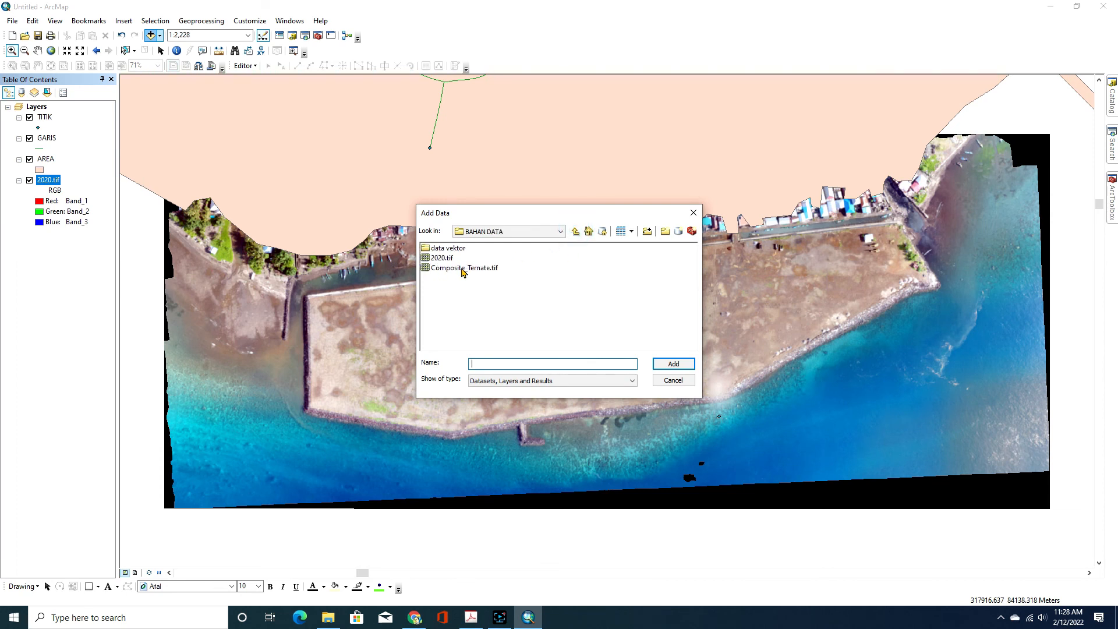
pyautogui.click(461, 269)
pyautogui.click(673, 364)
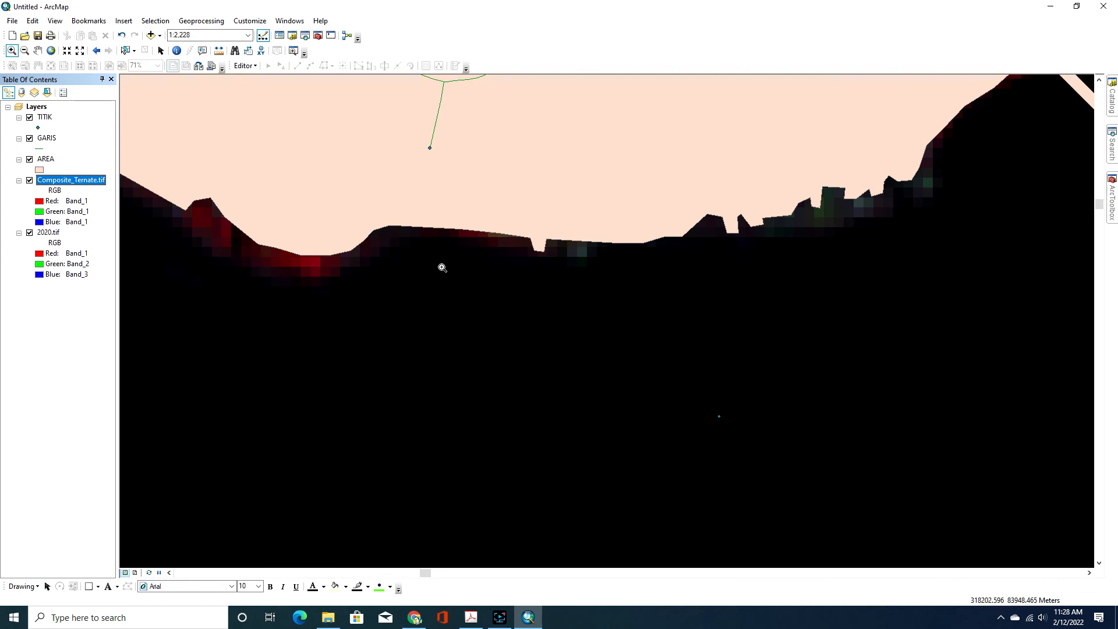
# Zoom the map to the full extent of the Composite_Ternate.tif layer
pyautogui.scroll(5, 443, 267)
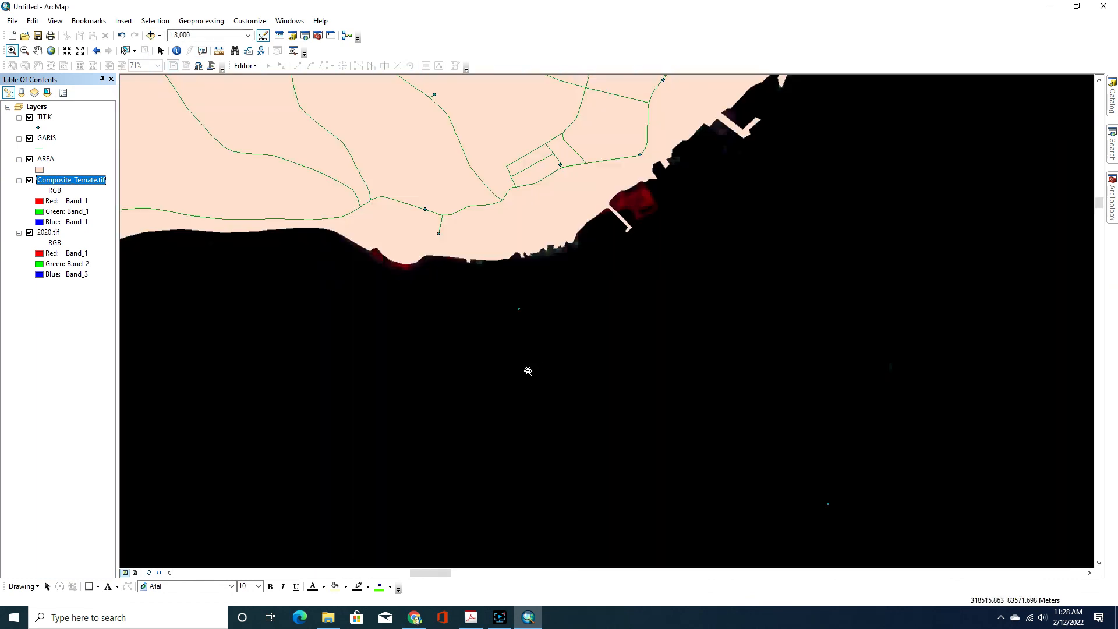
pyautogui.scroll(4, 530, 373)
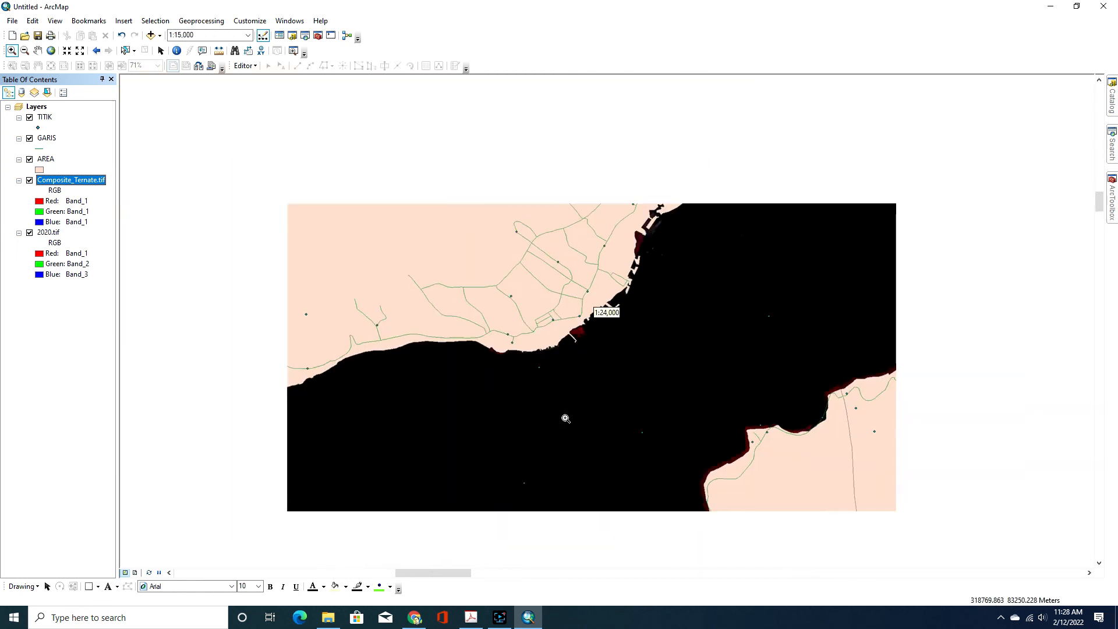
pyautogui.scroll(1, 565, 418)
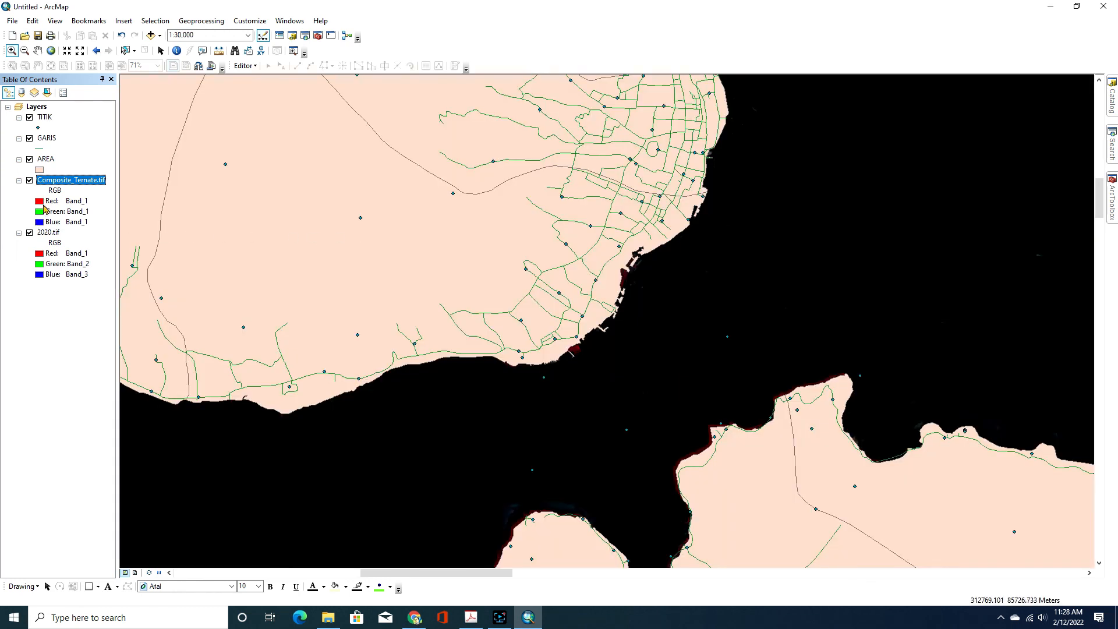
pyautogui.rightClick(69, 181)
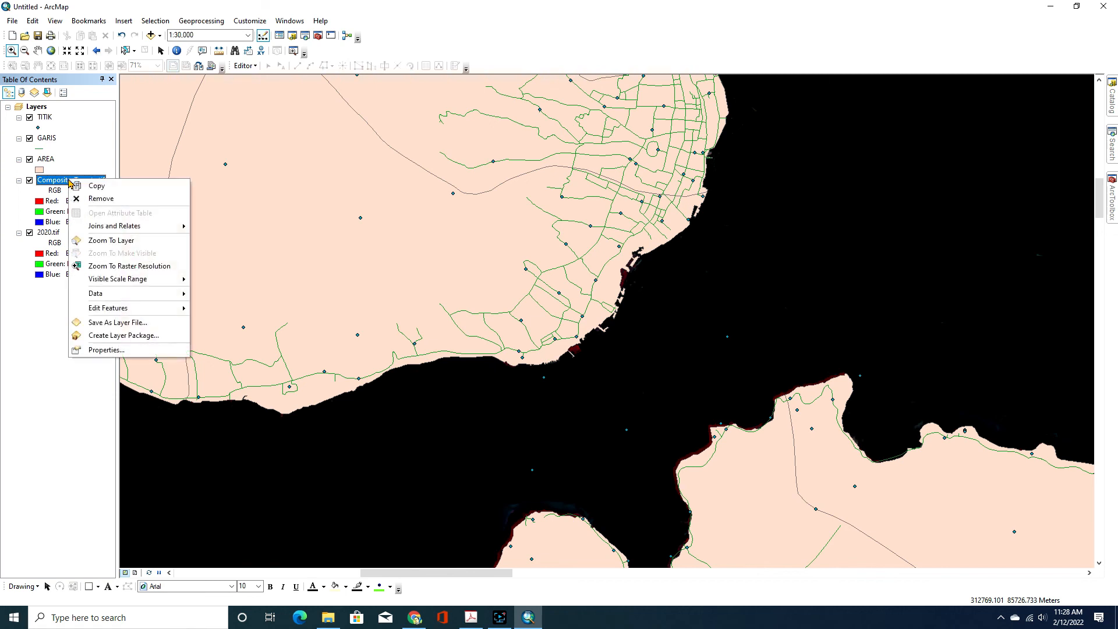
pyautogui.click(111, 241)
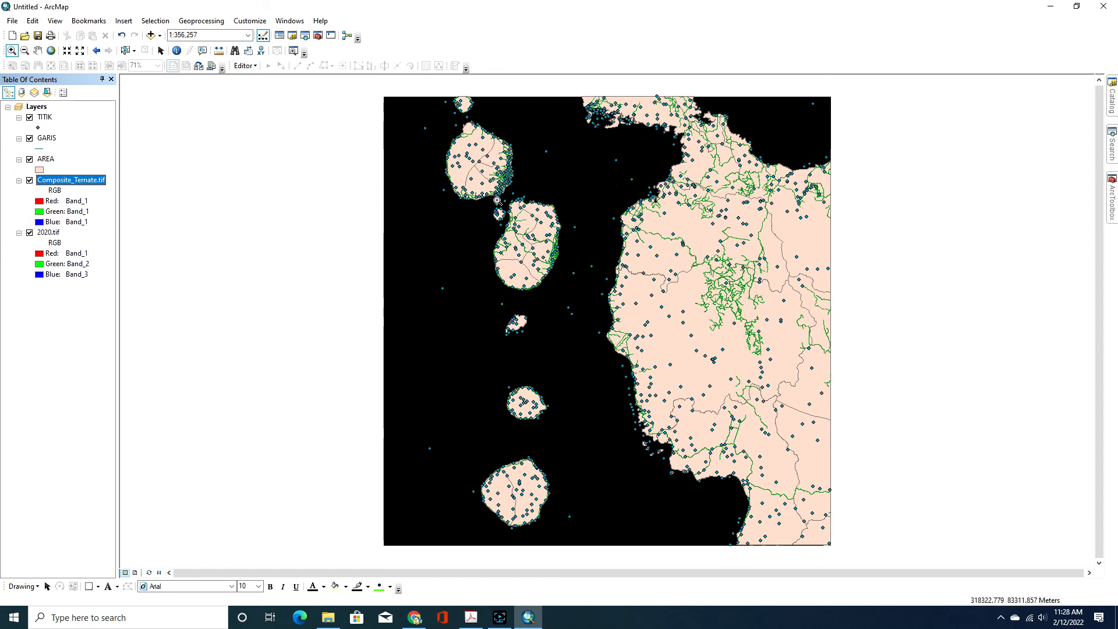
# Zoom to the 2020.tif layer and move it above Composite_Ternate.tif in the layer order
pyautogui.rightClick(48, 234)
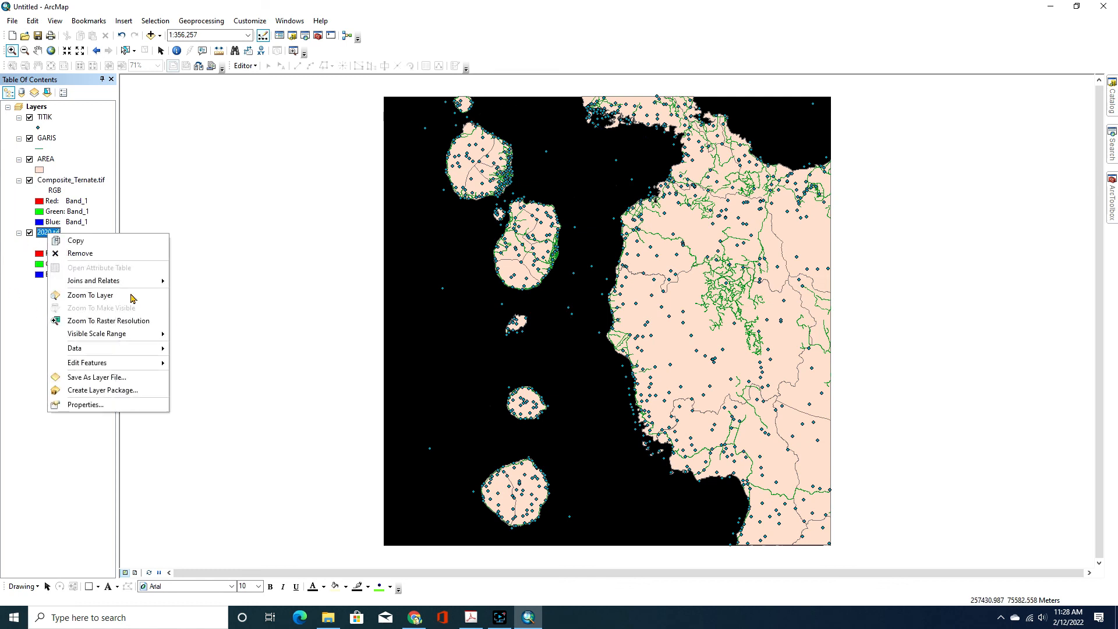
pyautogui.click(85, 297)
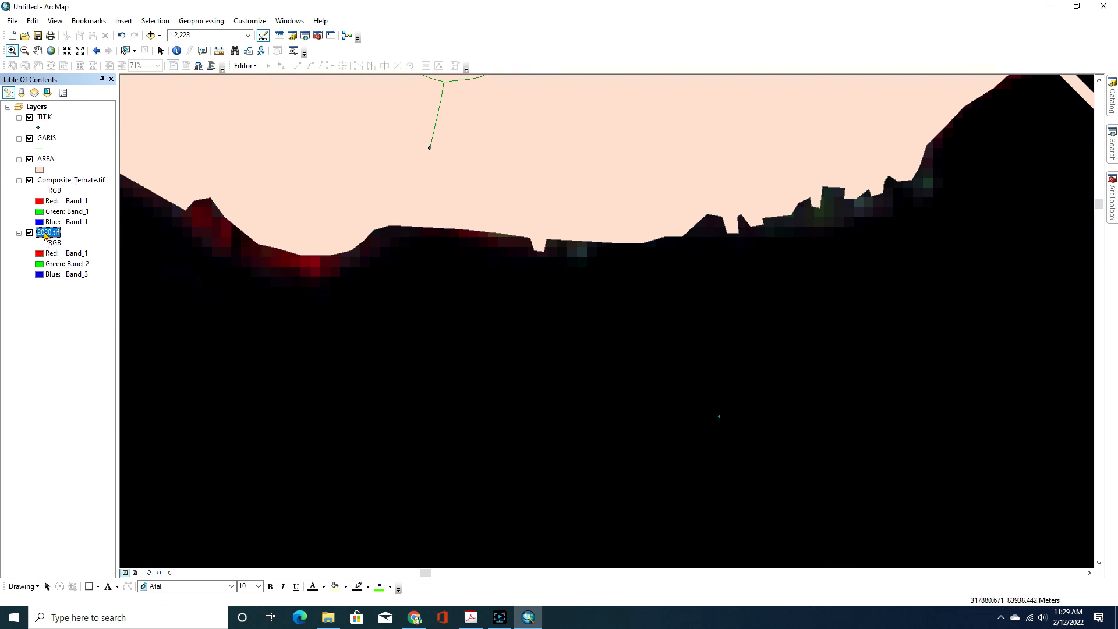
pyautogui.moveTo(44, 234); pyautogui.dragTo(58, 180)
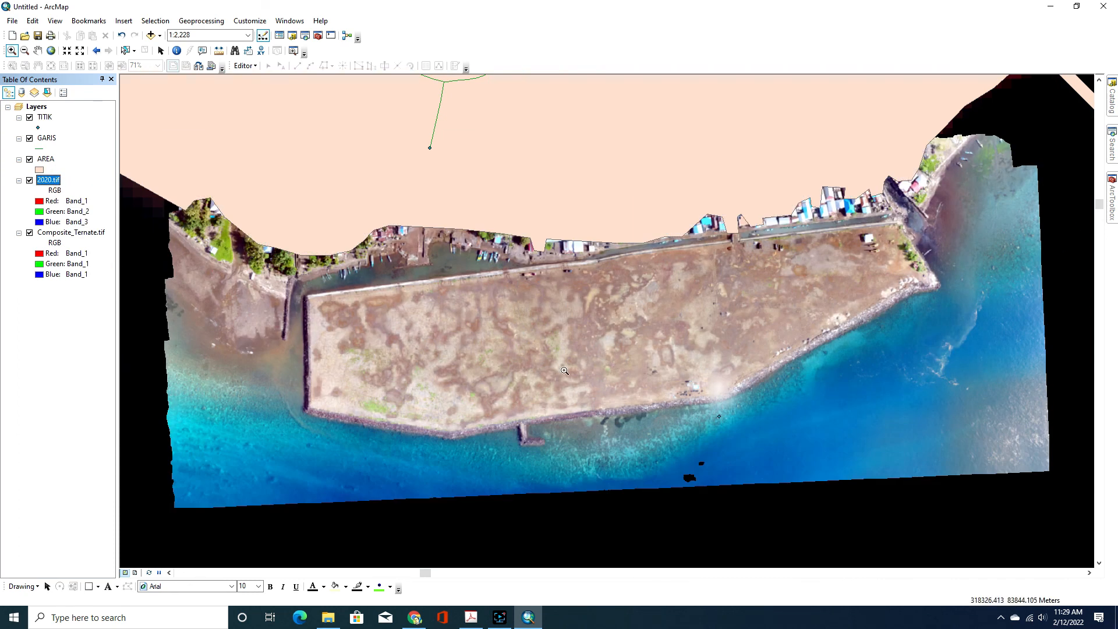
# Hide the AREA layer so that it does not cover the rasters, viewing the map at 1:12,500
pyautogui.scroll(-2, 552, 392)
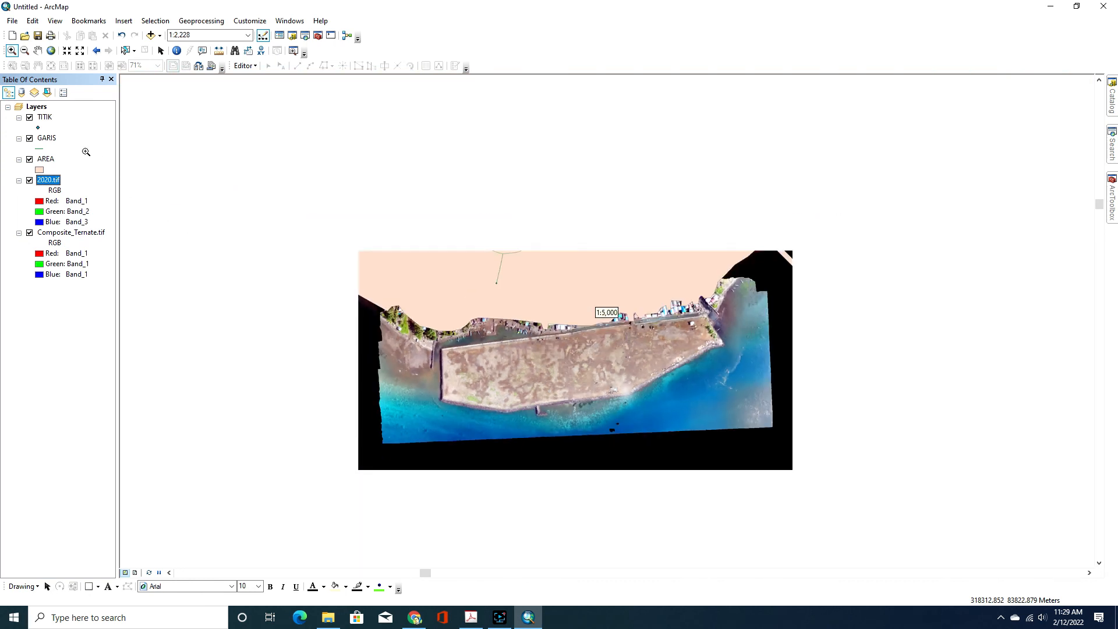
pyautogui.scroll(-2, 558, 383)
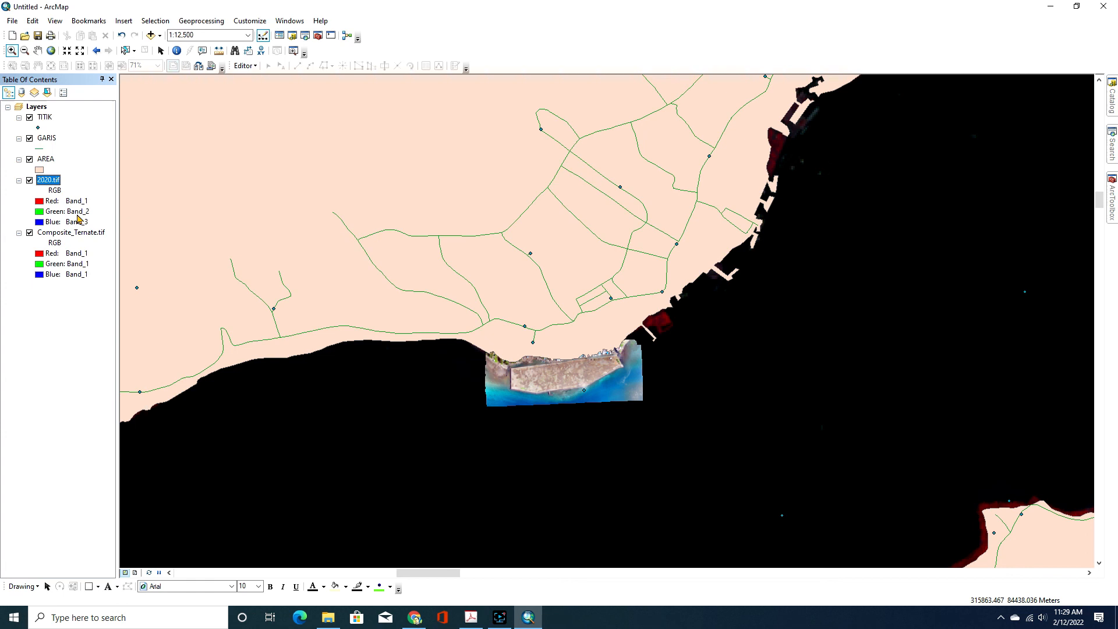
pyautogui.click(29, 160)
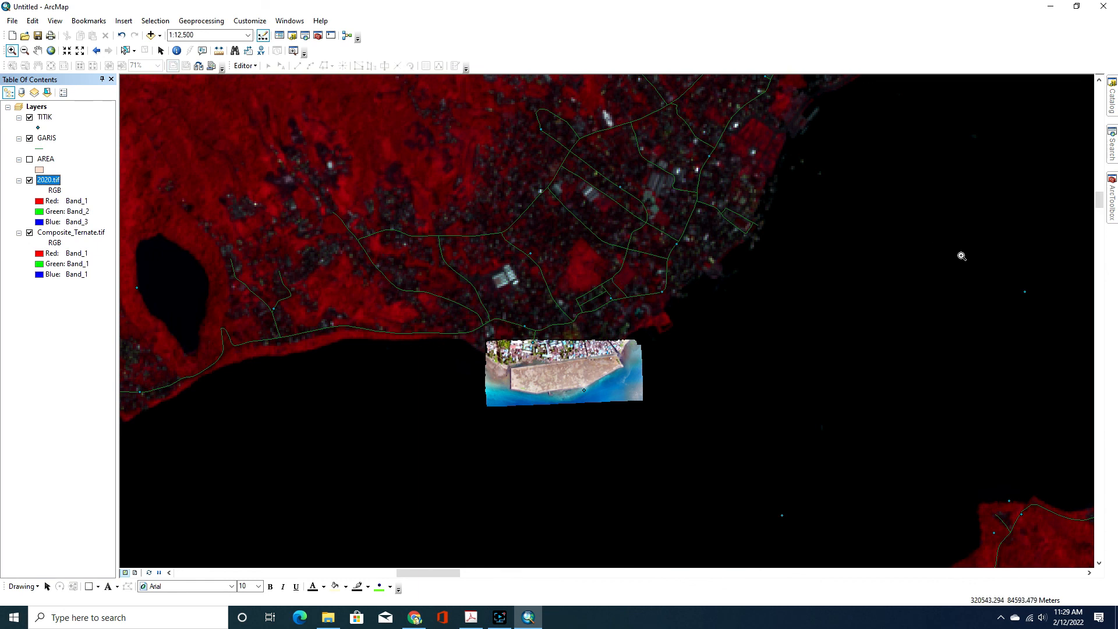
# Browse the 3D Analyst Tools, including 3D Features, and the Analysis Tools in ArcToolbox, then collapse both toolboxes
pyautogui.click(1113, 200)
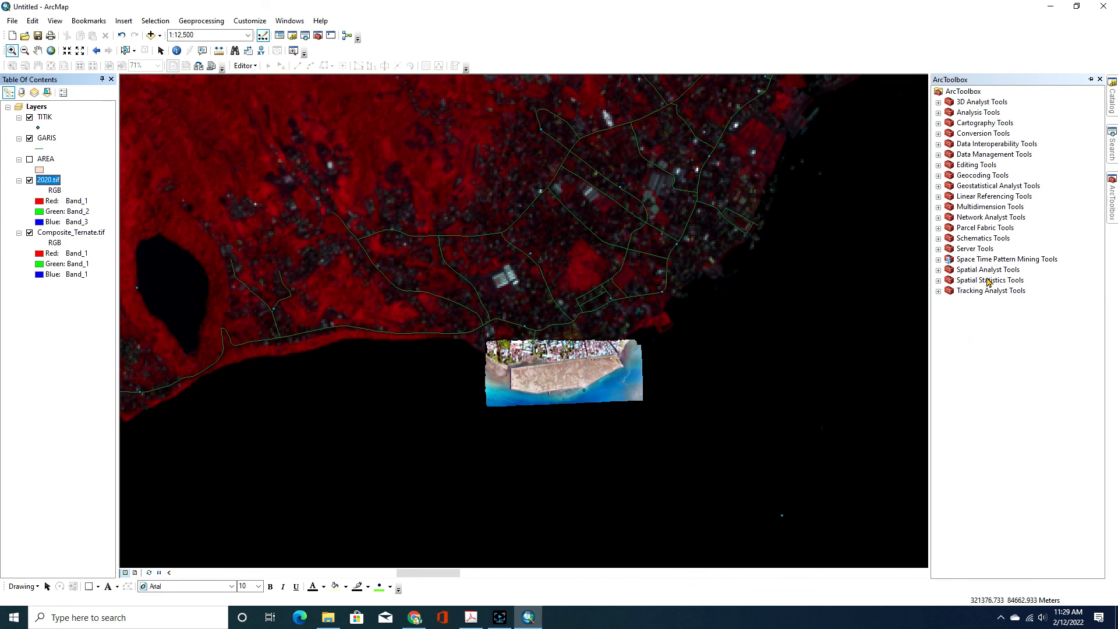
pyautogui.doubleClick(978, 105)
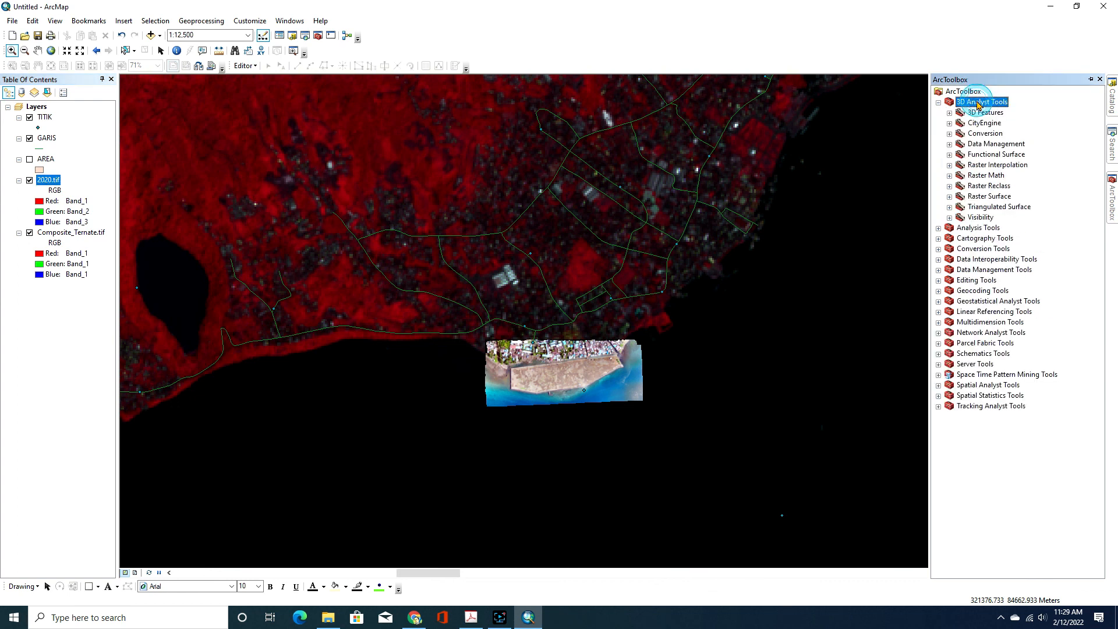
pyautogui.click(938, 103)
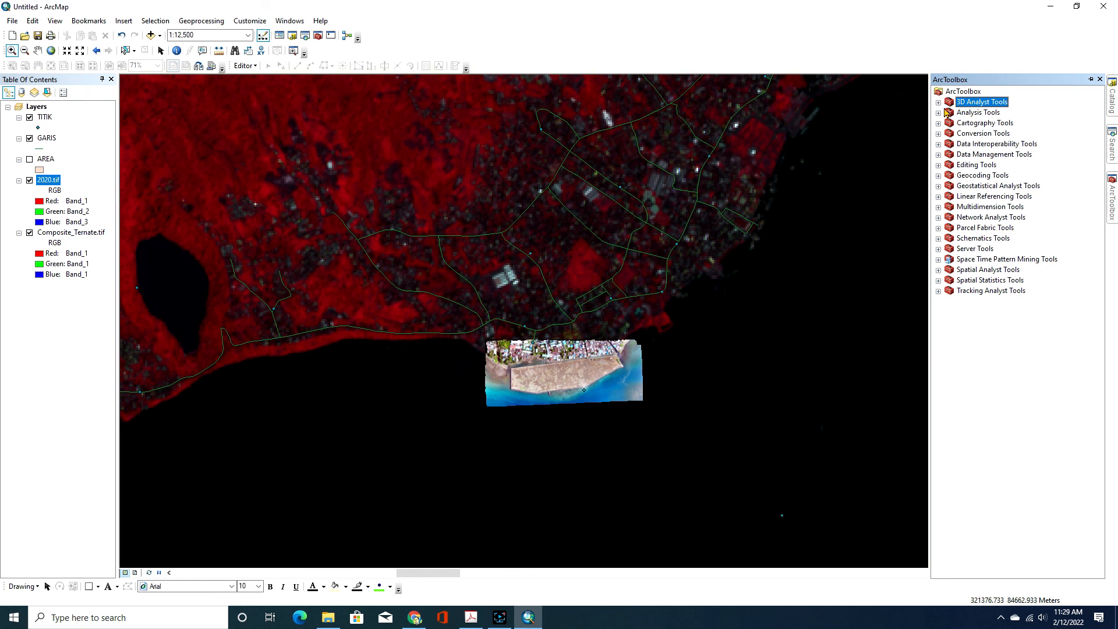
pyautogui.click(939, 103)
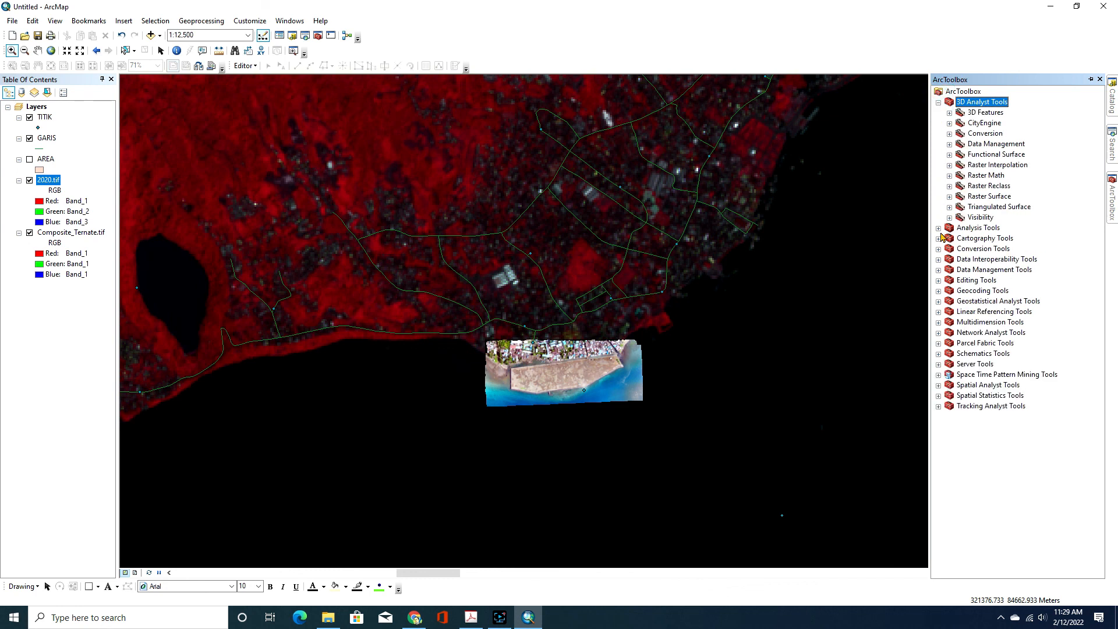
pyautogui.click(938, 228)
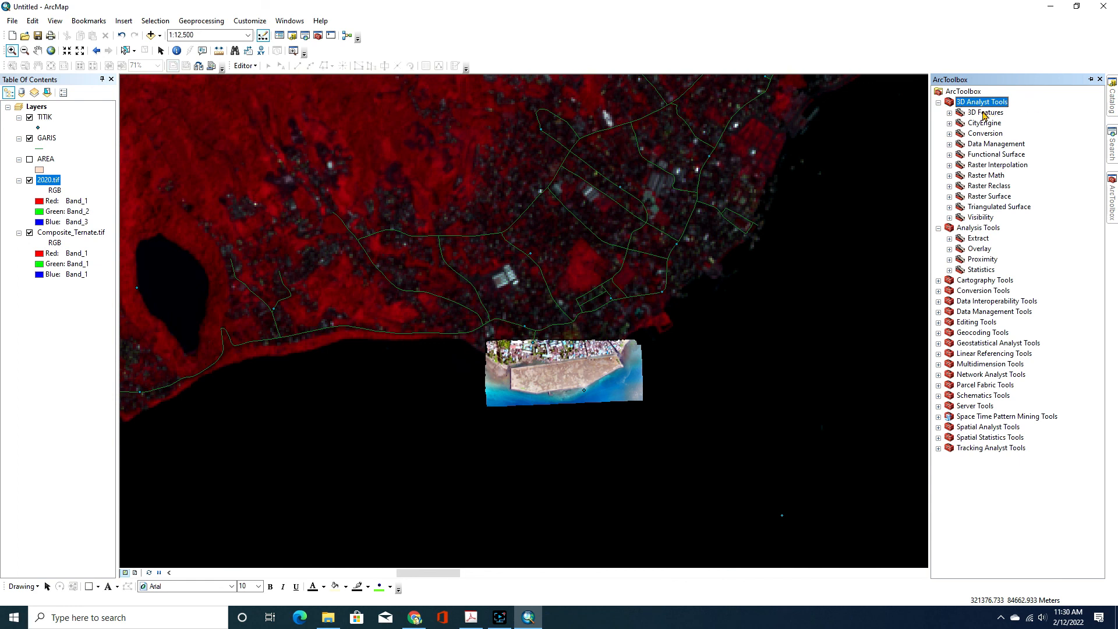
pyautogui.click(949, 113)
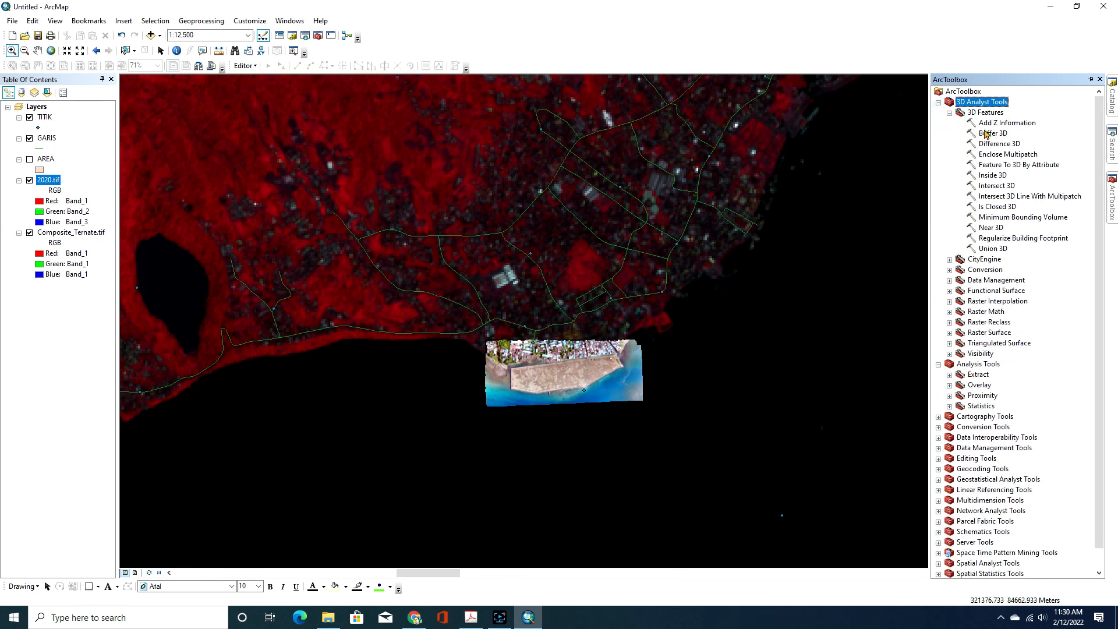
pyautogui.click(938, 102)
pyautogui.click(939, 112)
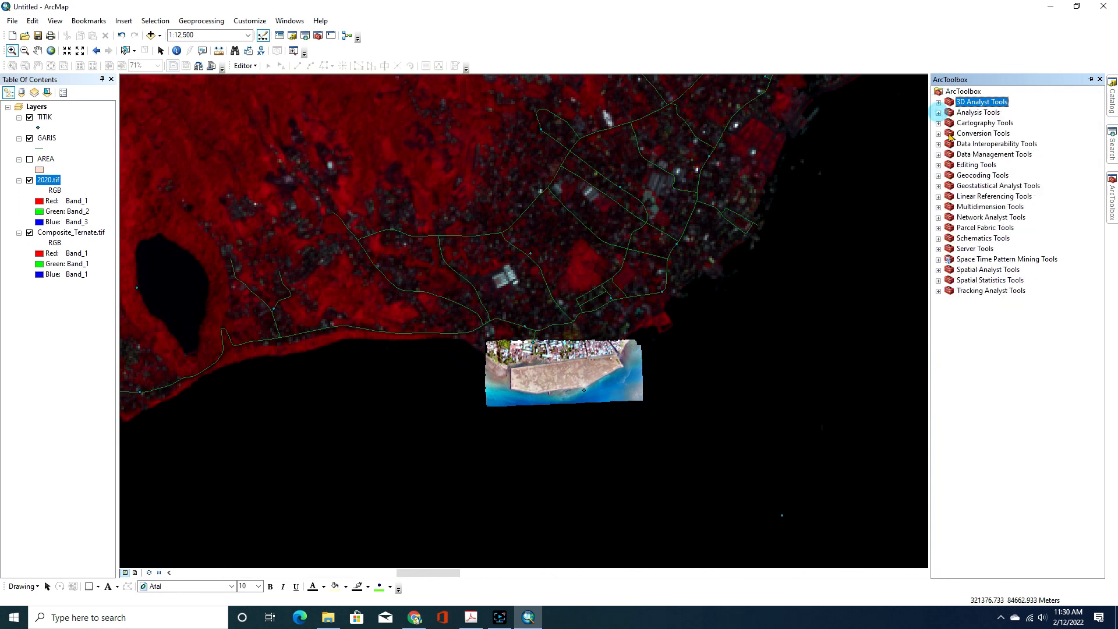
pyautogui.doubleClick(979, 113)
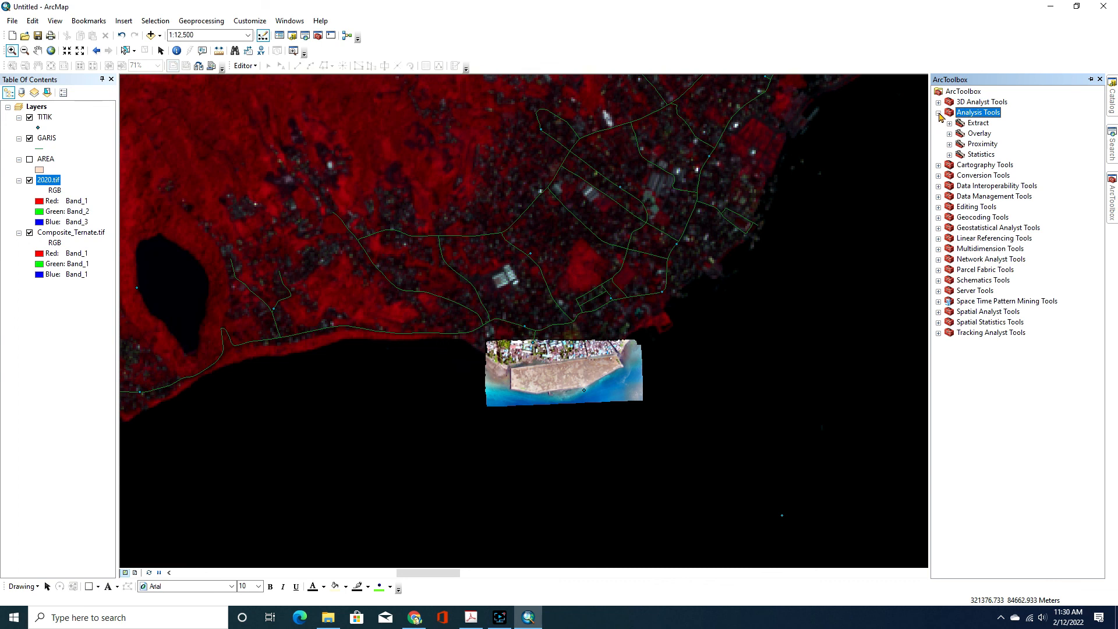
pyautogui.click(938, 113)
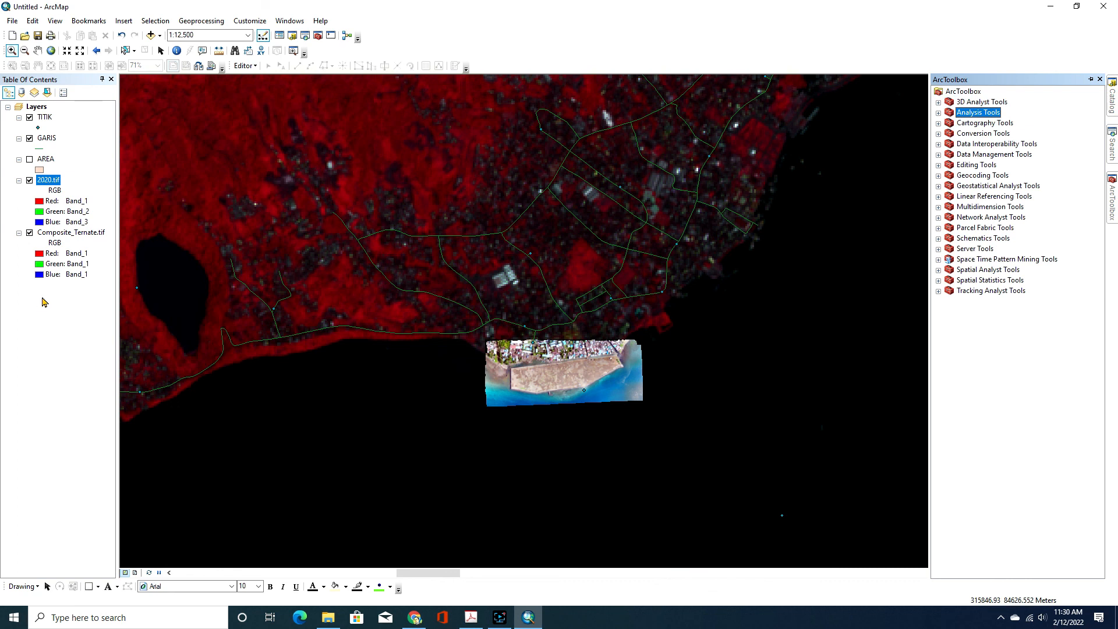
# Open the TITIK layer's properties, close them, and reopen them directly from the layer name
pyautogui.rightClick(44, 118)
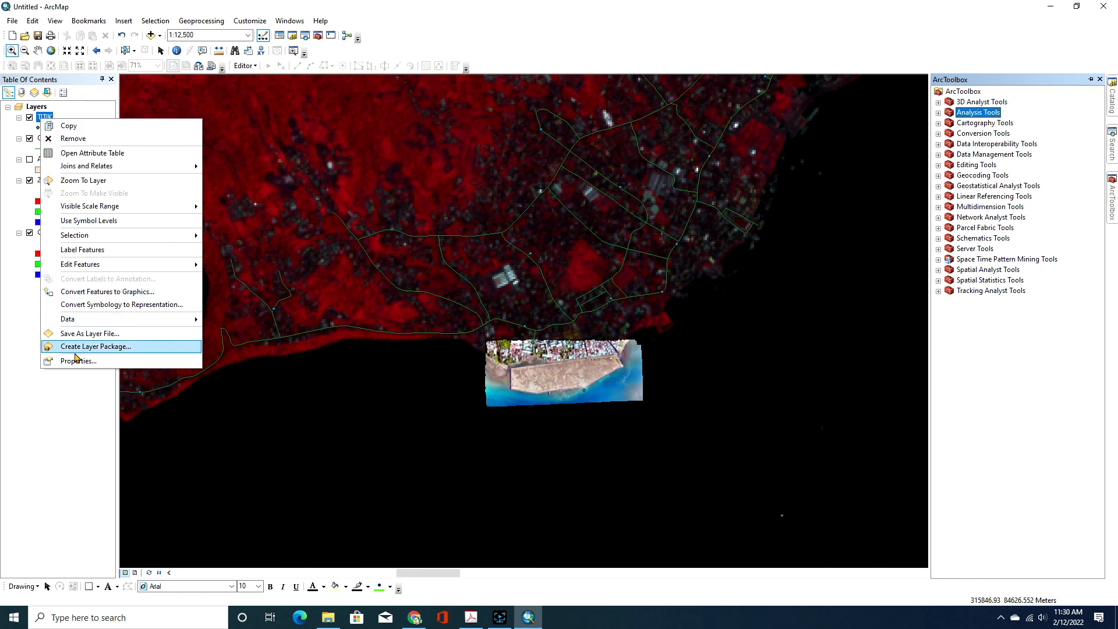
pyautogui.click(27, 397)
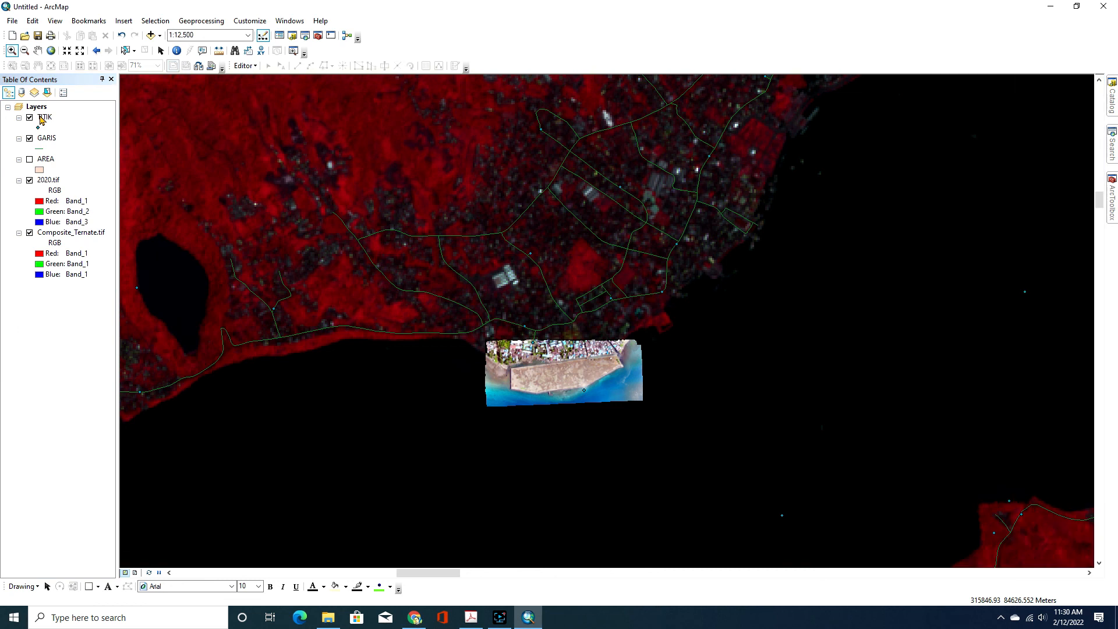
pyautogui.rightClick(43, 118)
pyautogui.click(78, 357)
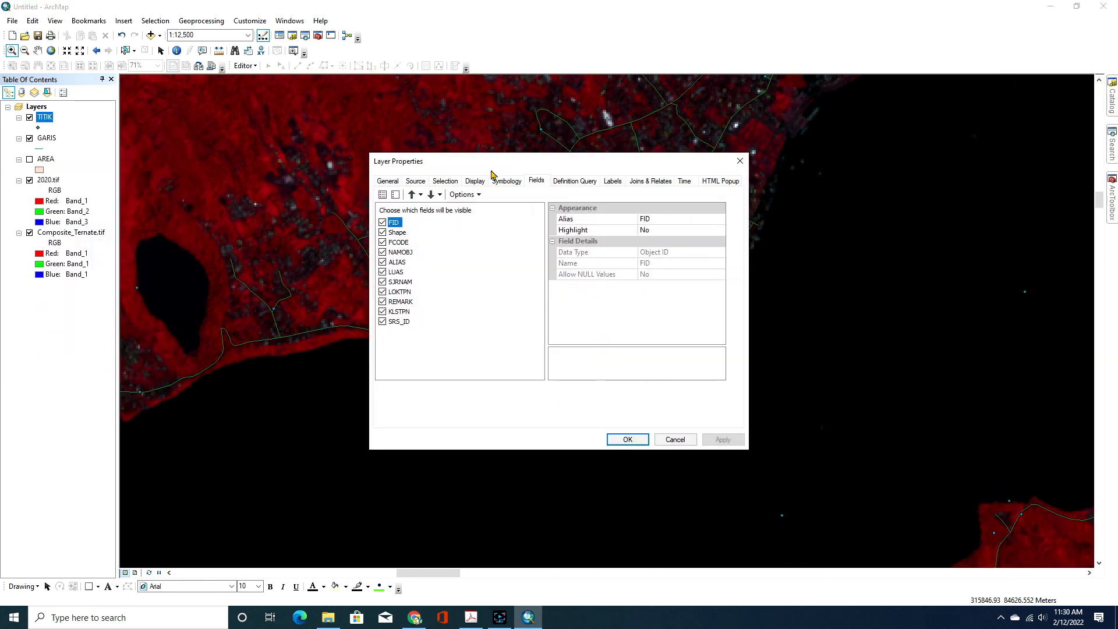
pyautogui.click(740, 163)
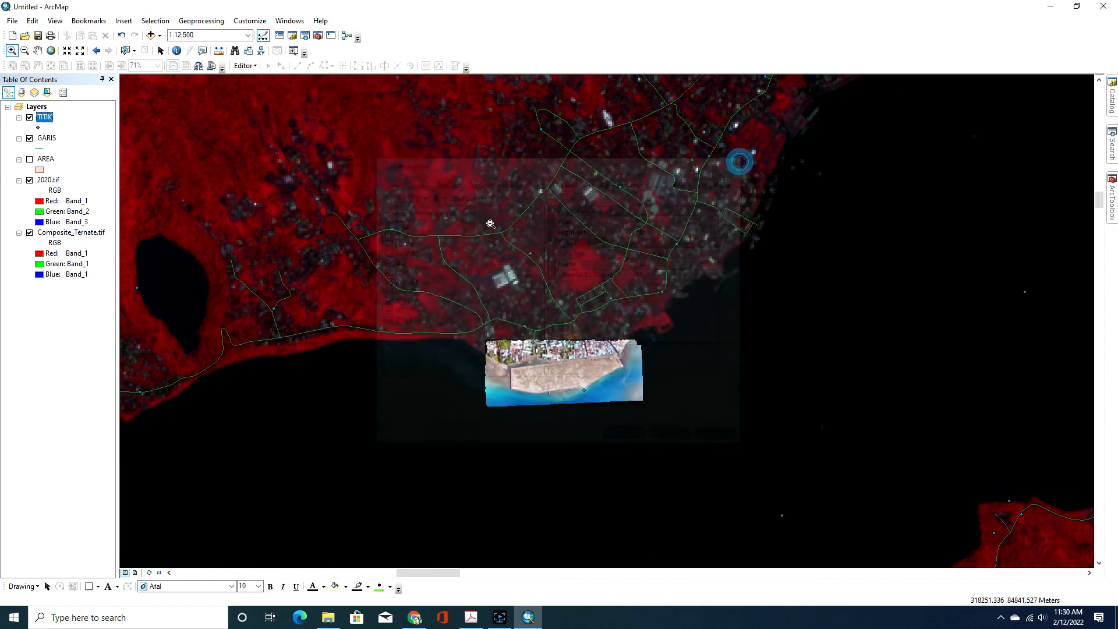
pyautogui.doubleClick(44, 119)
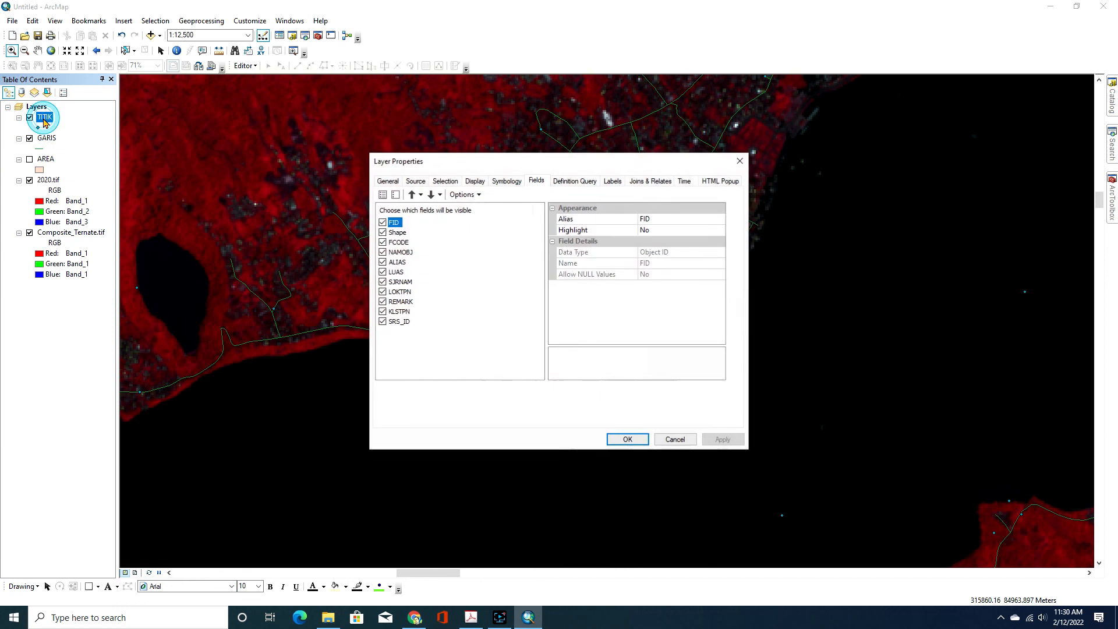
# Close the TITIK layer's properties, view the 2020.tif layer's properties, and reopen them directly from the layer name before closing them
pyautogui.click(740, 163)
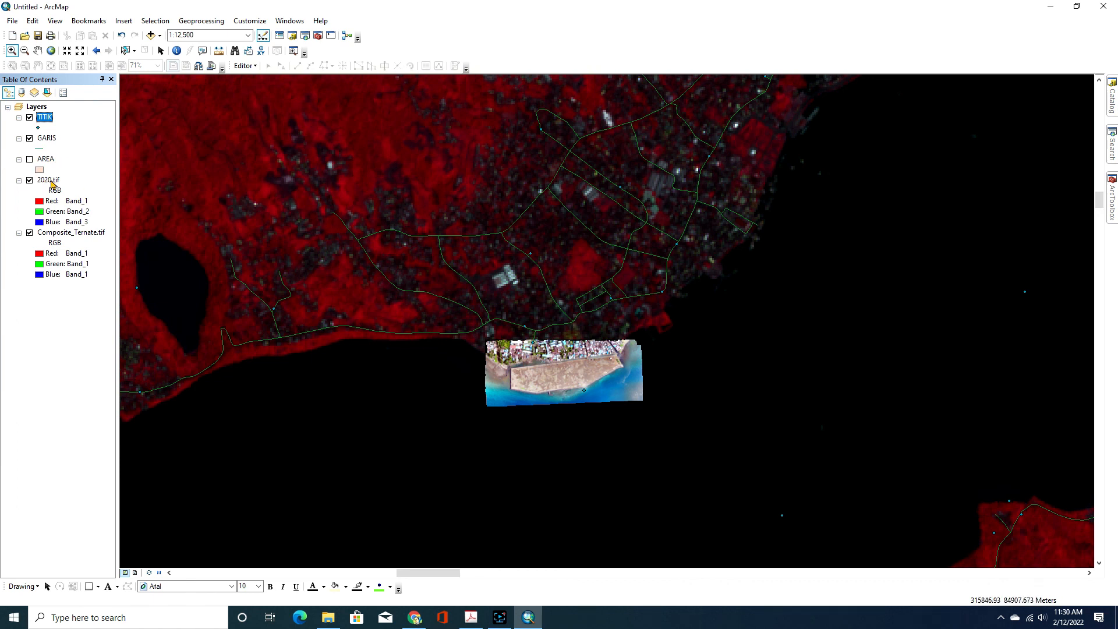
pyautogui.rightClick(51, 183)
pyautogui.click(95, 347)
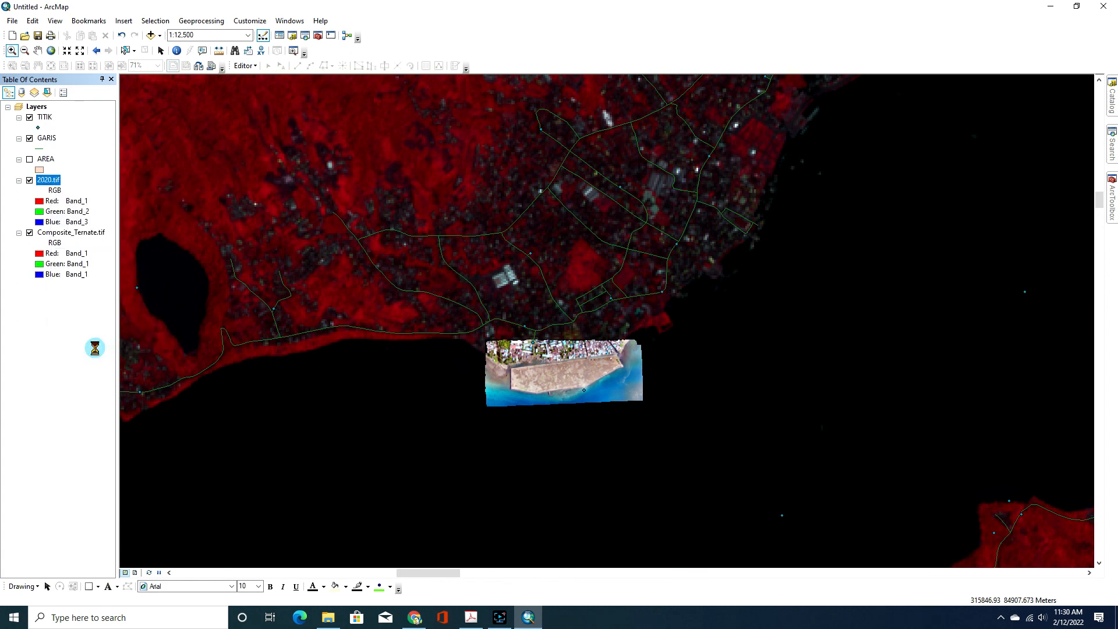
pyautogui.click(730, 167)
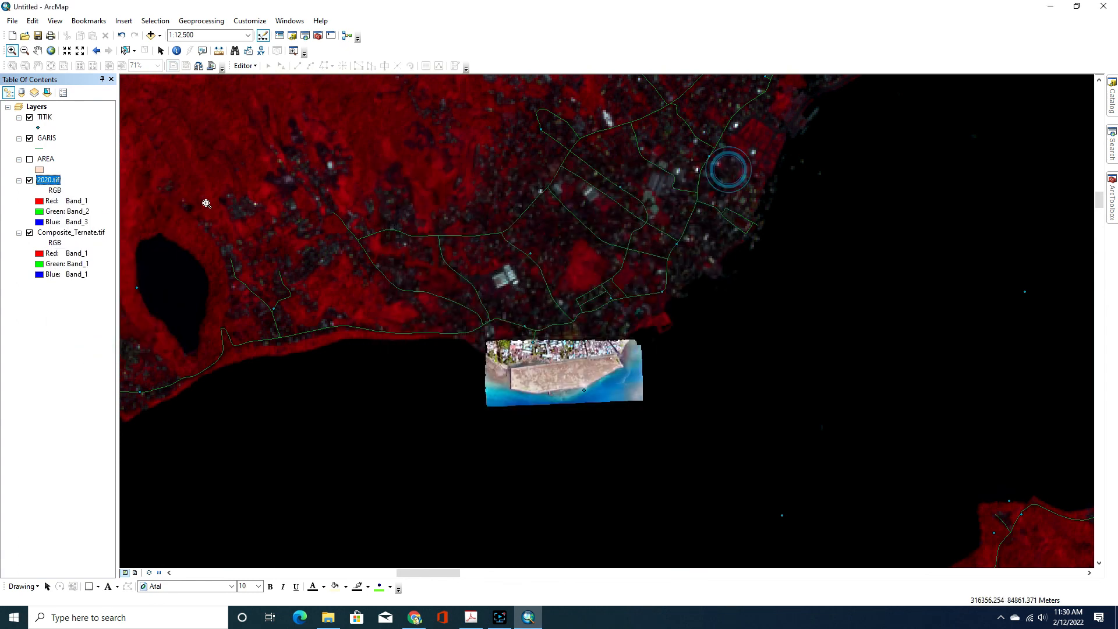
pyautogui.doubleClick(50, 182)
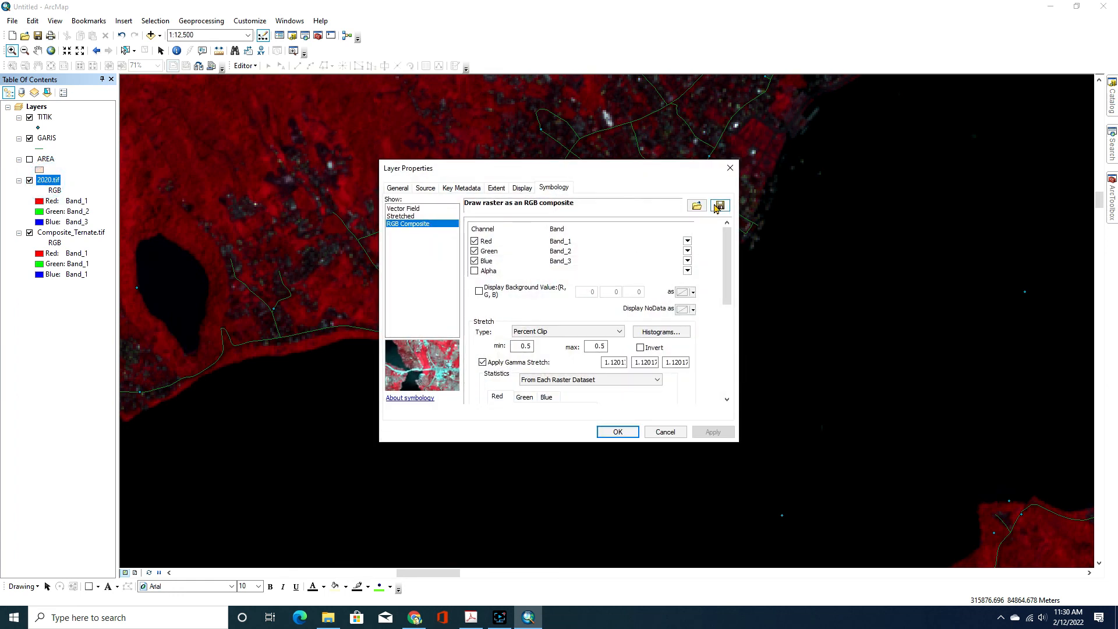
pyautogui.click(732, 167)
# Zoom the map out to 1:150,000 and back in to 1:80,000 to examine the 2020.tif extent against the surrounding islands
pyautogui.scroll(-4, 664, 399)
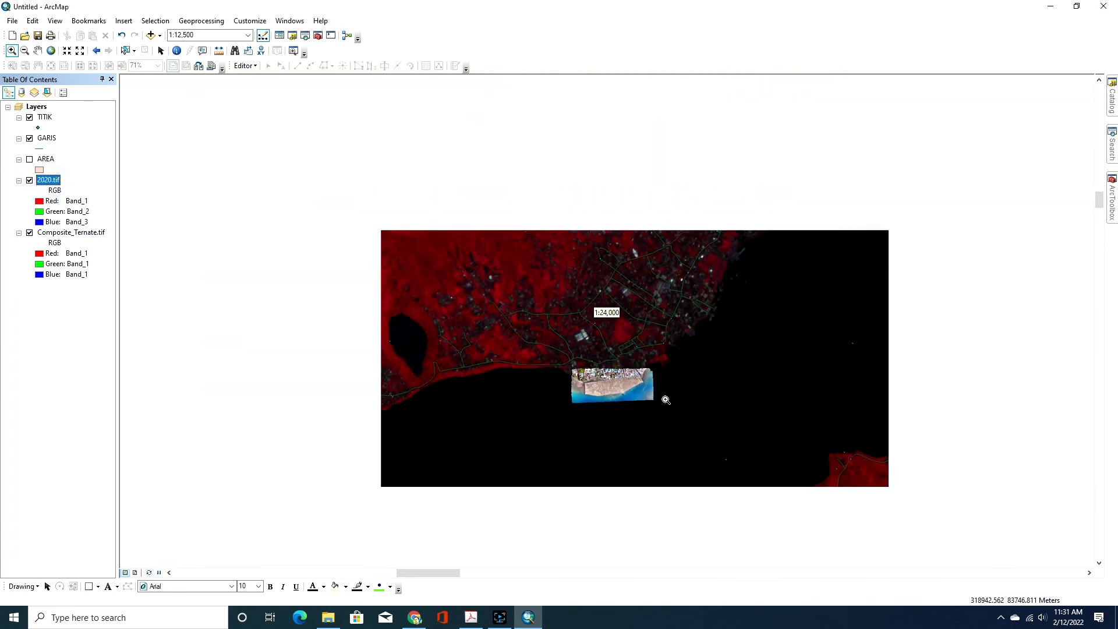
pyautogui.scroll(-3, 623, 408)
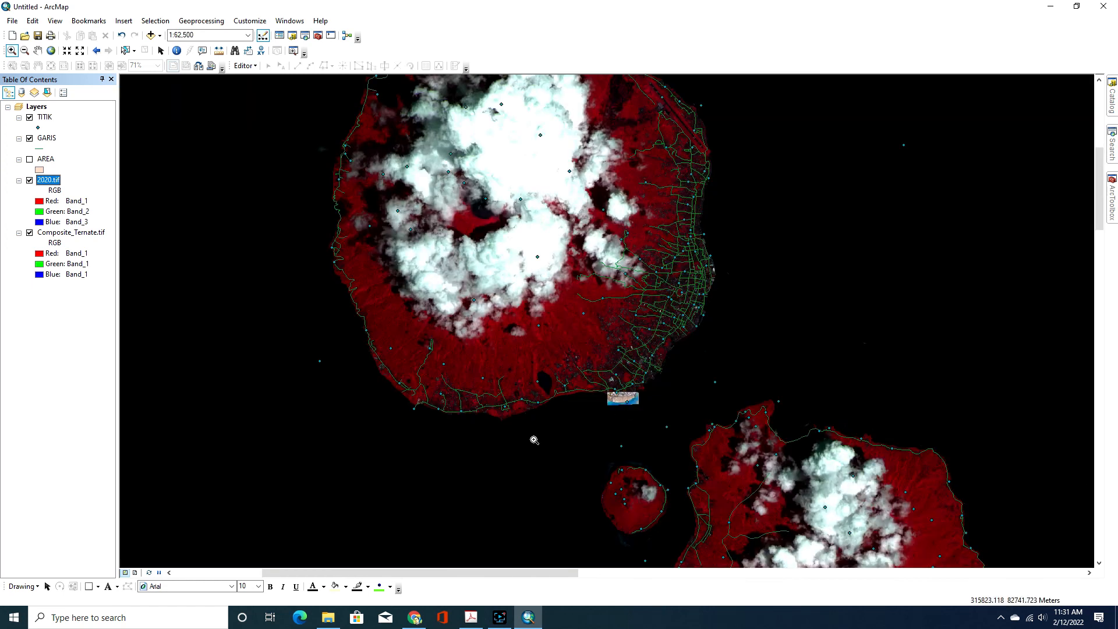
pyautogui.scroll(-2, 532, 438)
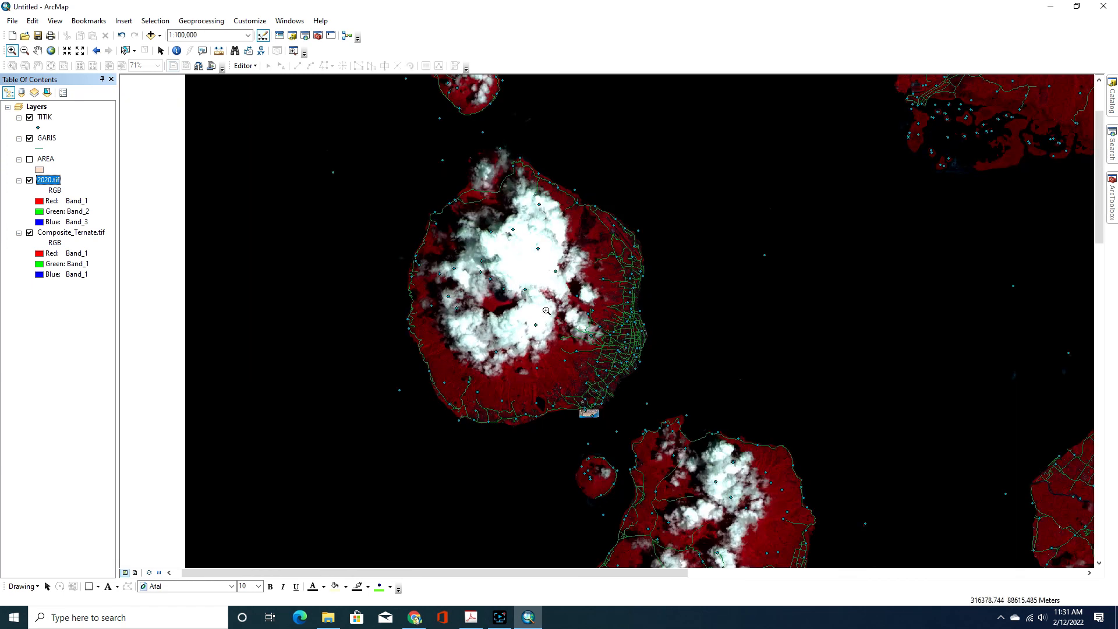
pyautogui.scroll(-2, 532, 411)
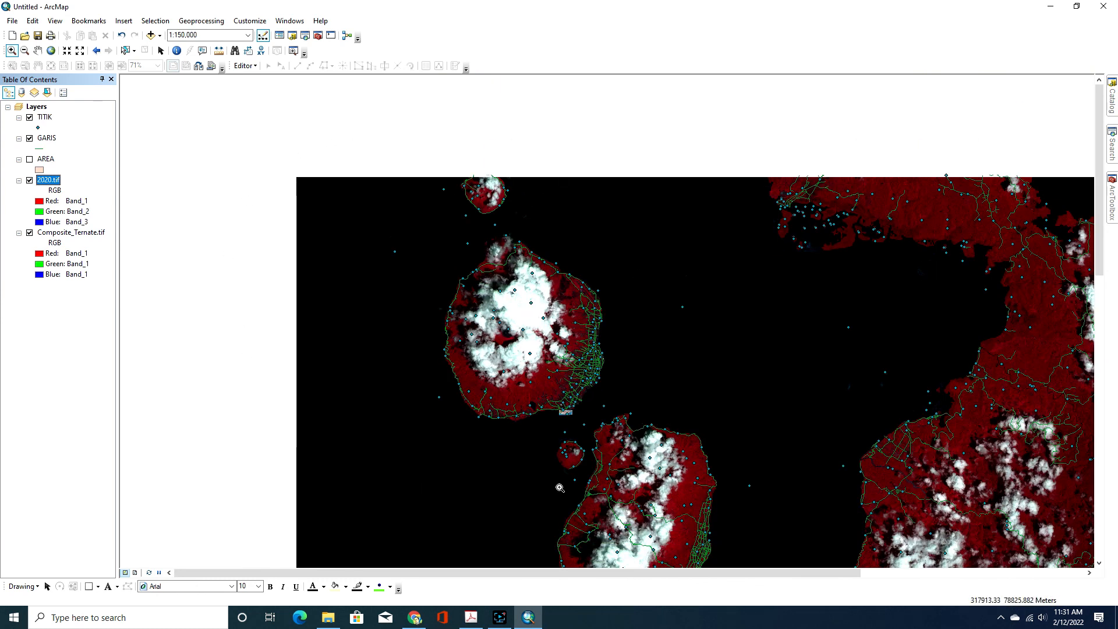
pyautogui.scroll(3, 599, 412)
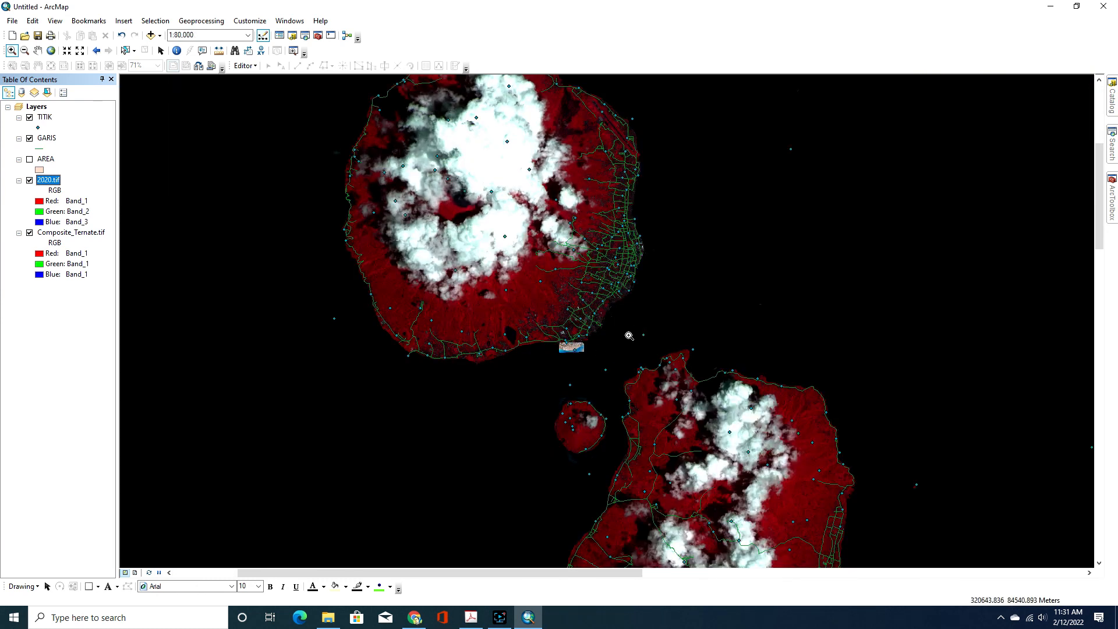